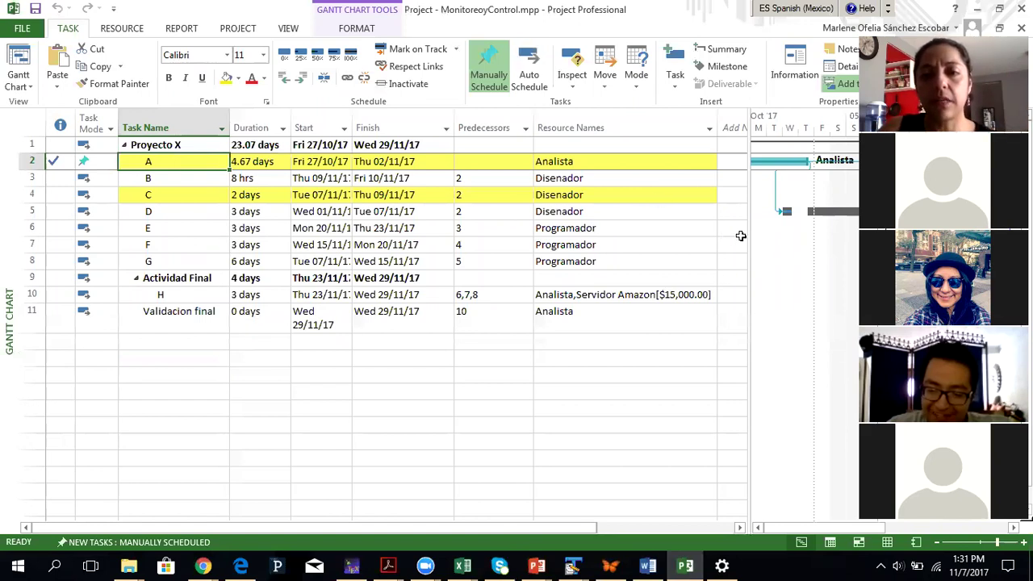
Switch from the Gantt chart to the Resource Sheet view.
drag(750, 240, 726, 261)
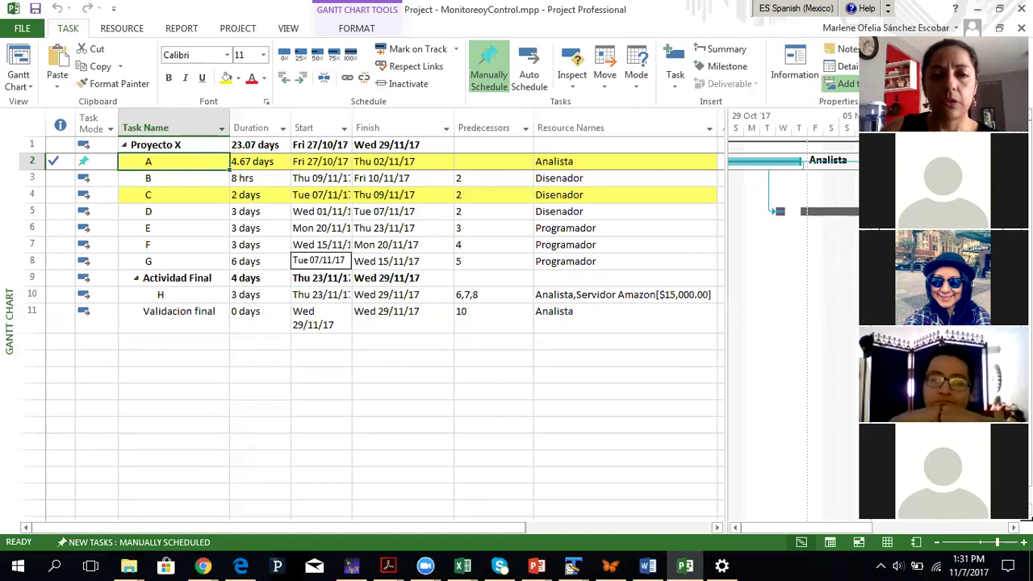
click(122, 28)
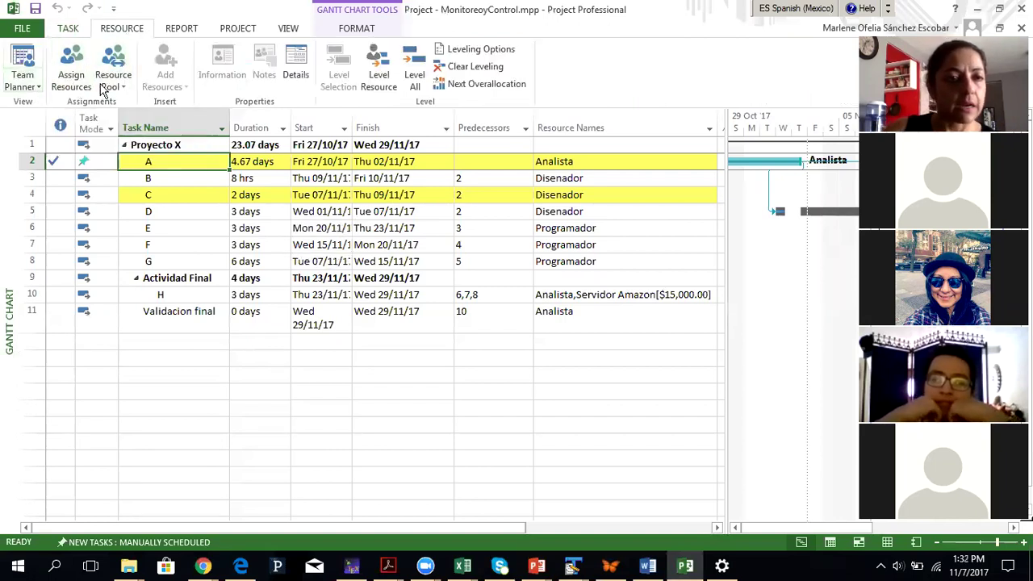
click(23, 88)
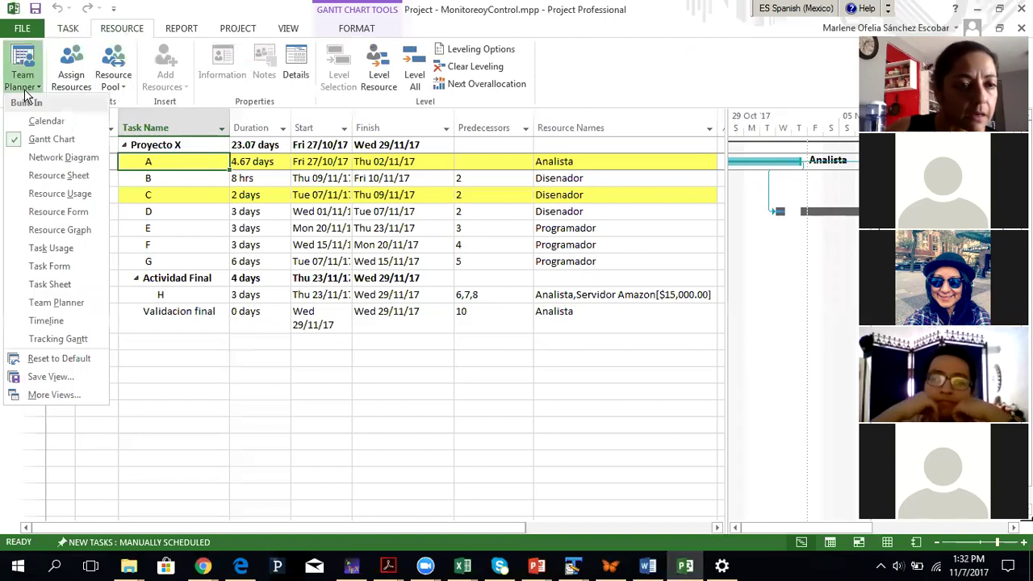
click(51, 176)
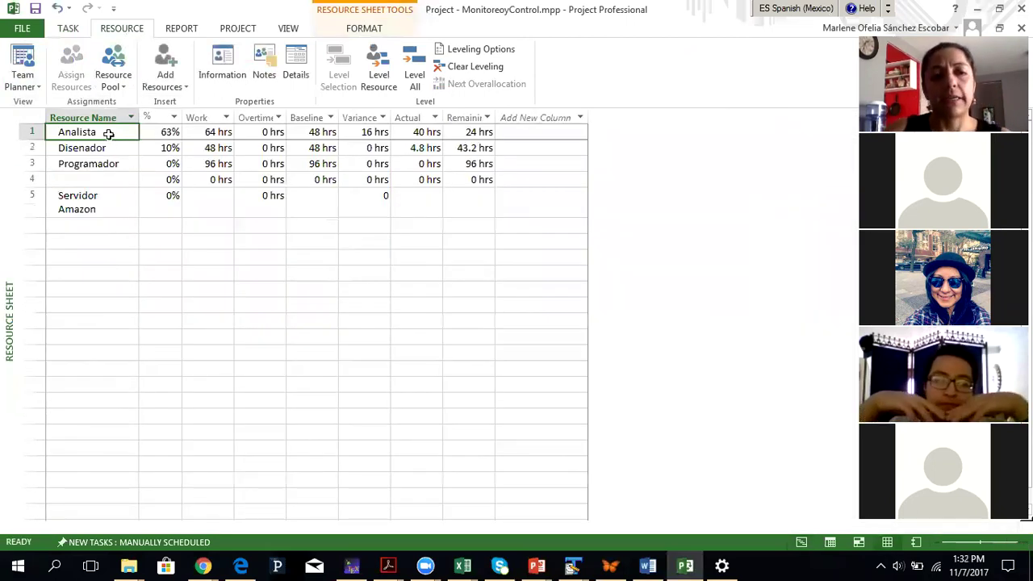
Review the cost rate tables of the Analista and Disenador resources.
double_click(32, 134)
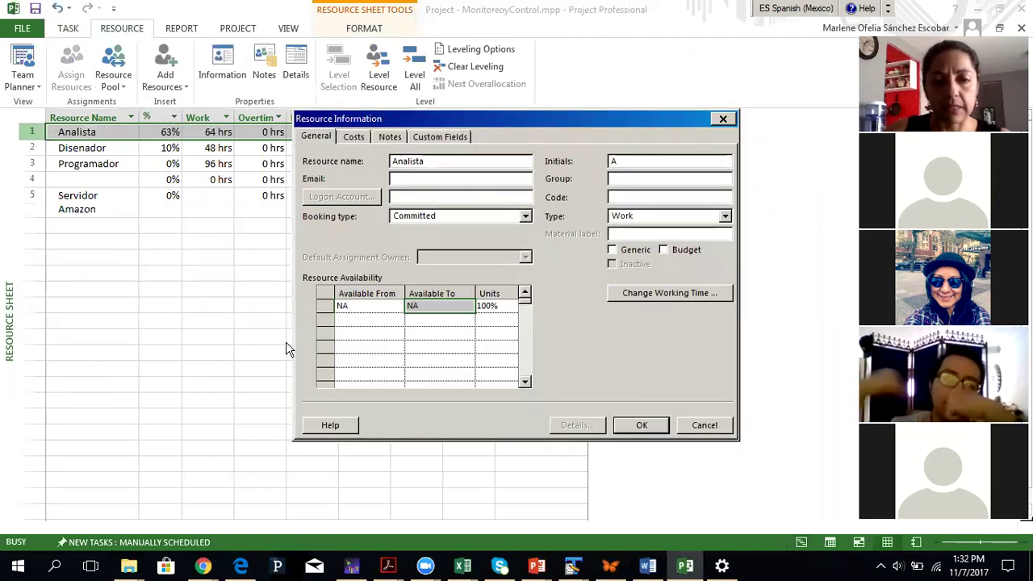
click(352, 137)
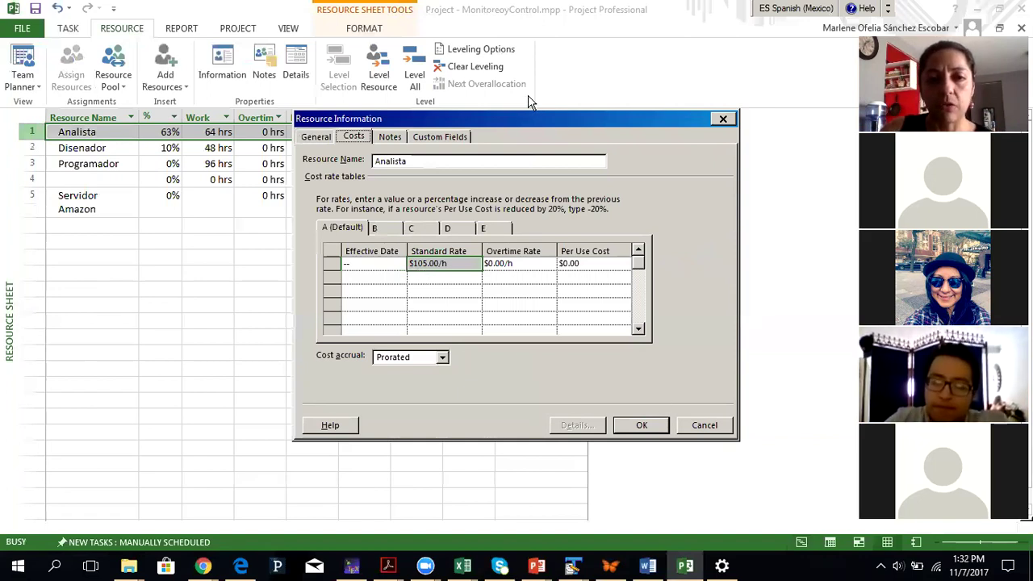
click(705, 426)
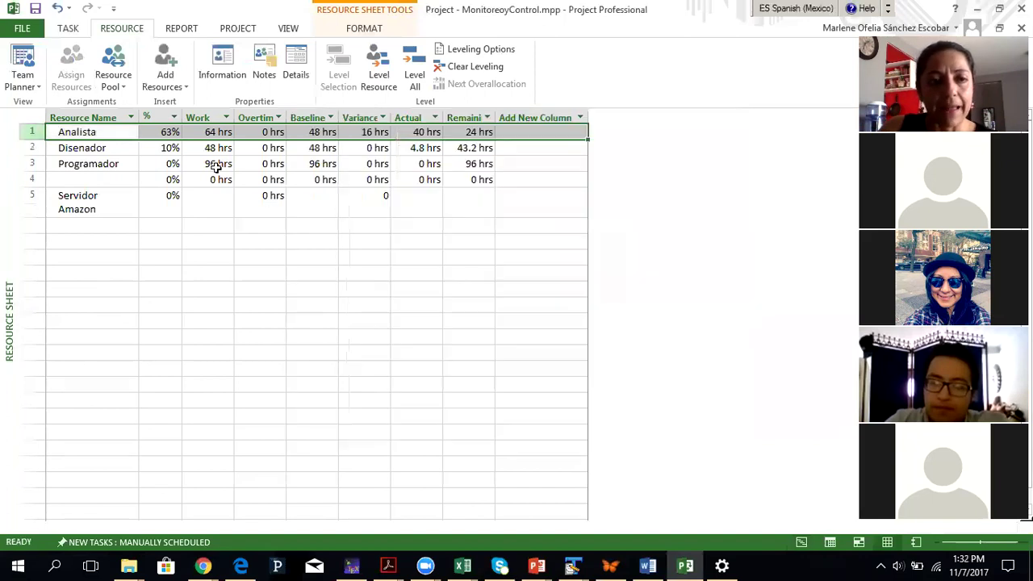
click(97, 155)
double_click(33, 148)
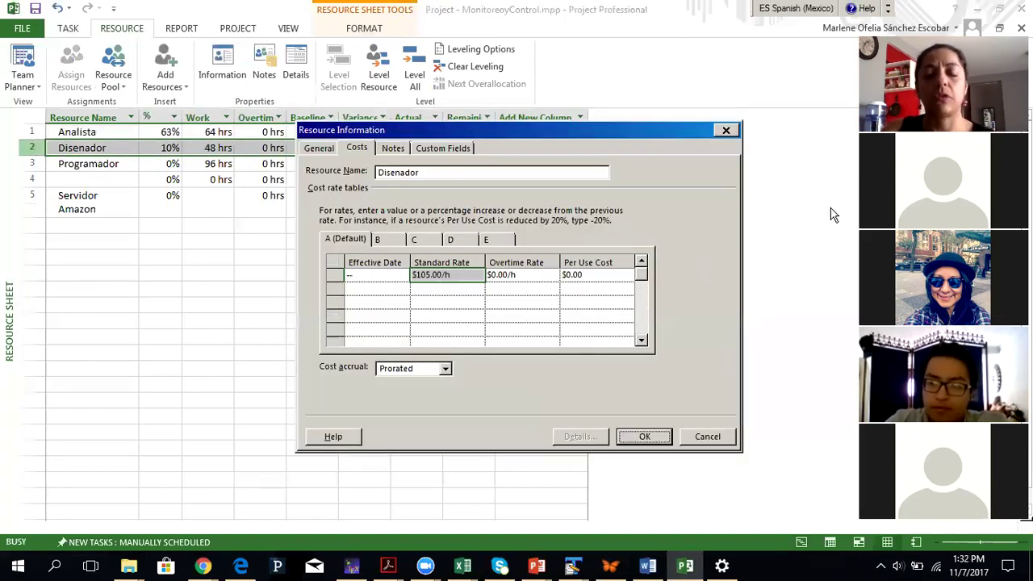
click(726, 131)
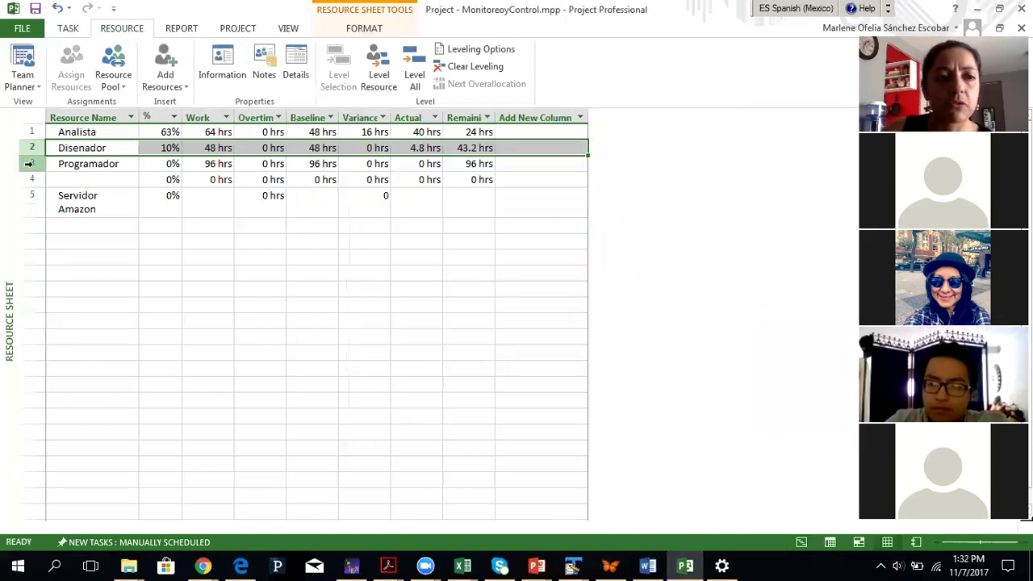
Review the cost rate tables of the Programador and Servidor Amazon resources.
click(32, 169)
double_click(33, 169)
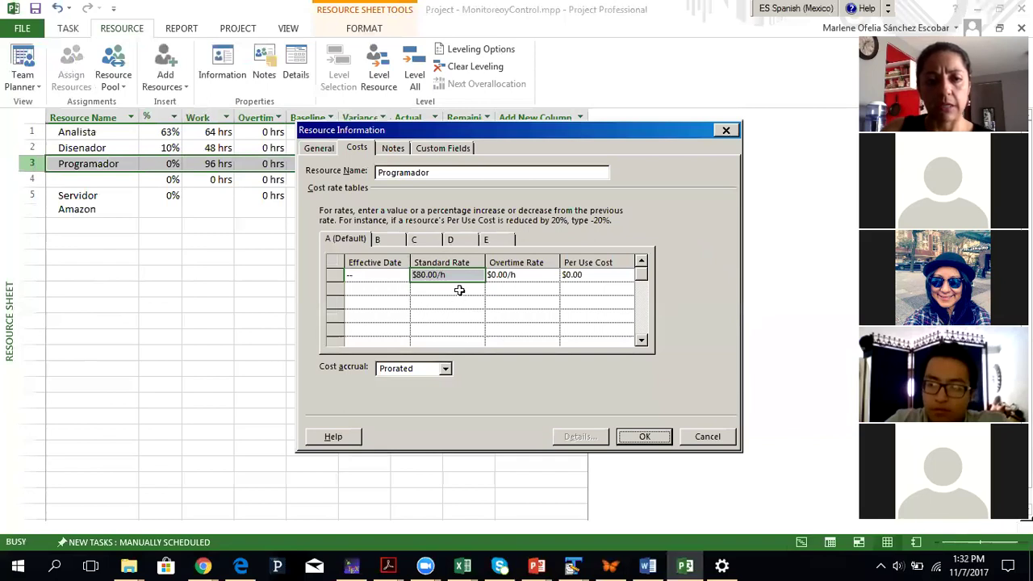
click(707, 437)
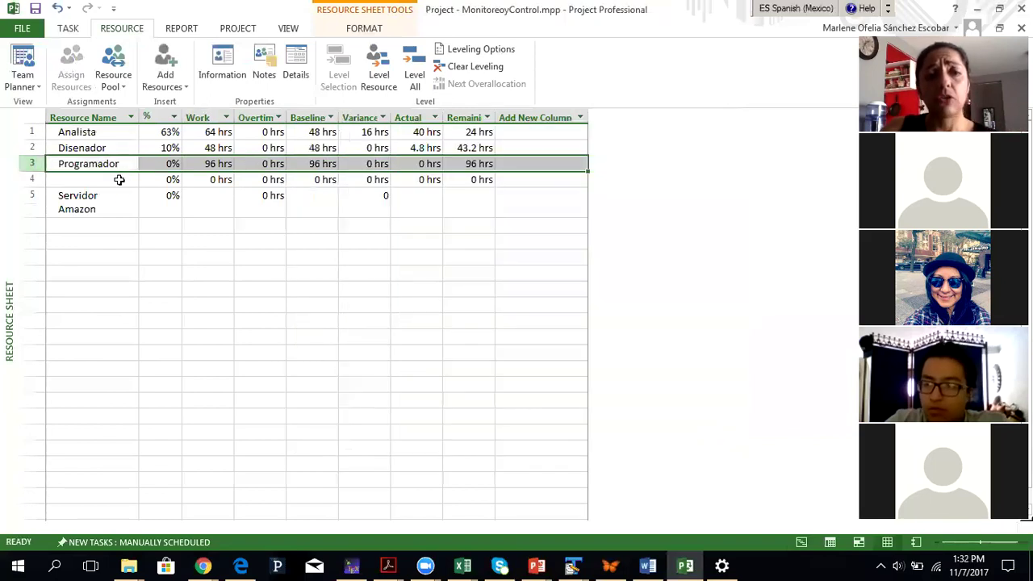
double_click(45, 204)
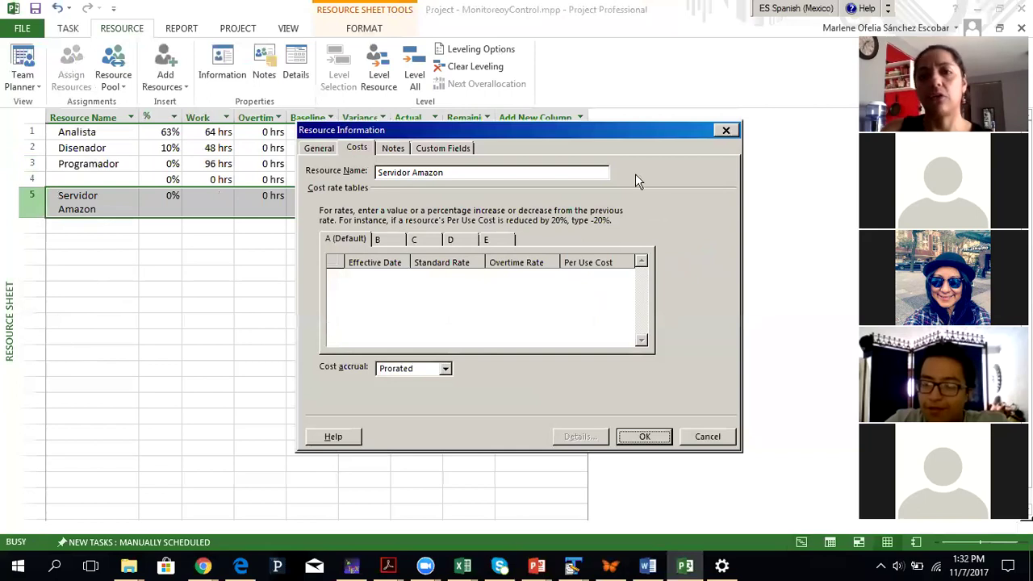
click(726, 130)
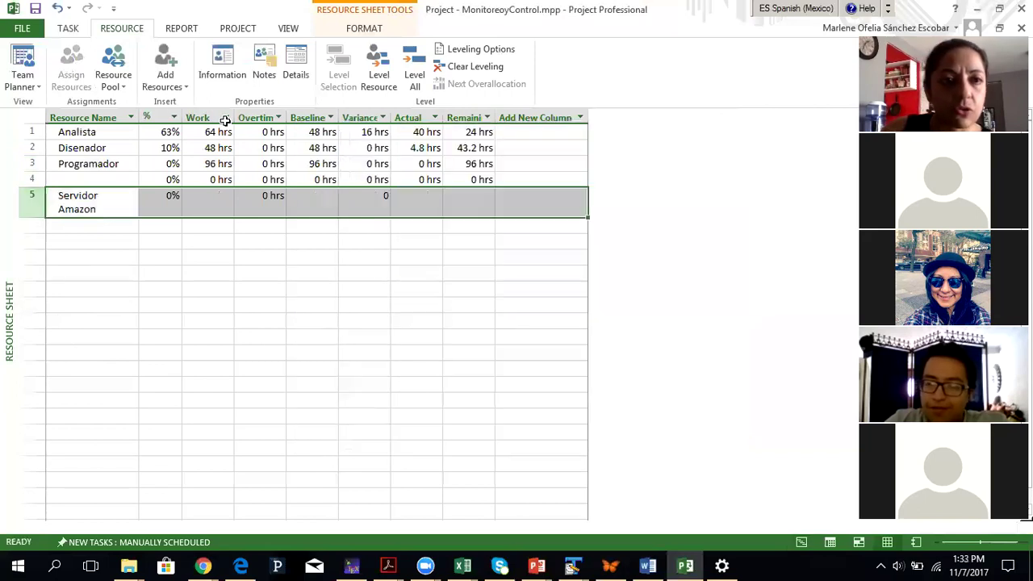
Look over the types of resources that can be added to the project.
click(171, 87)
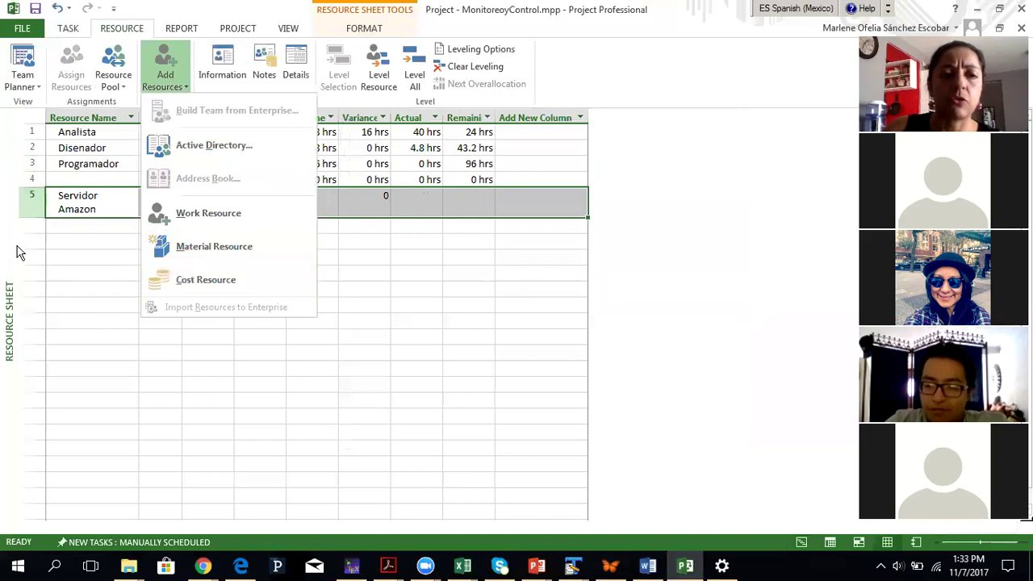
click(81, 230)
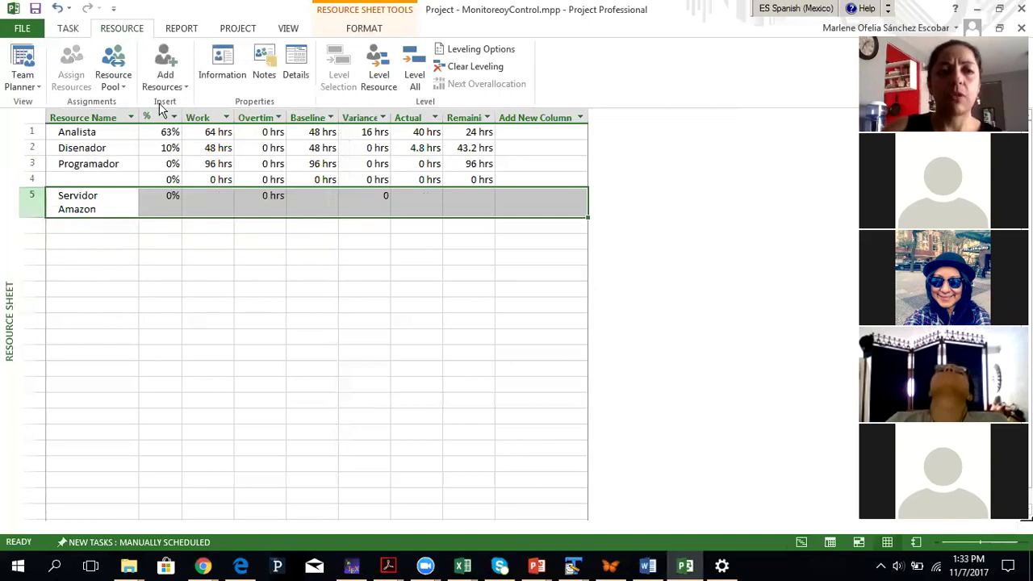
click(184, 87)
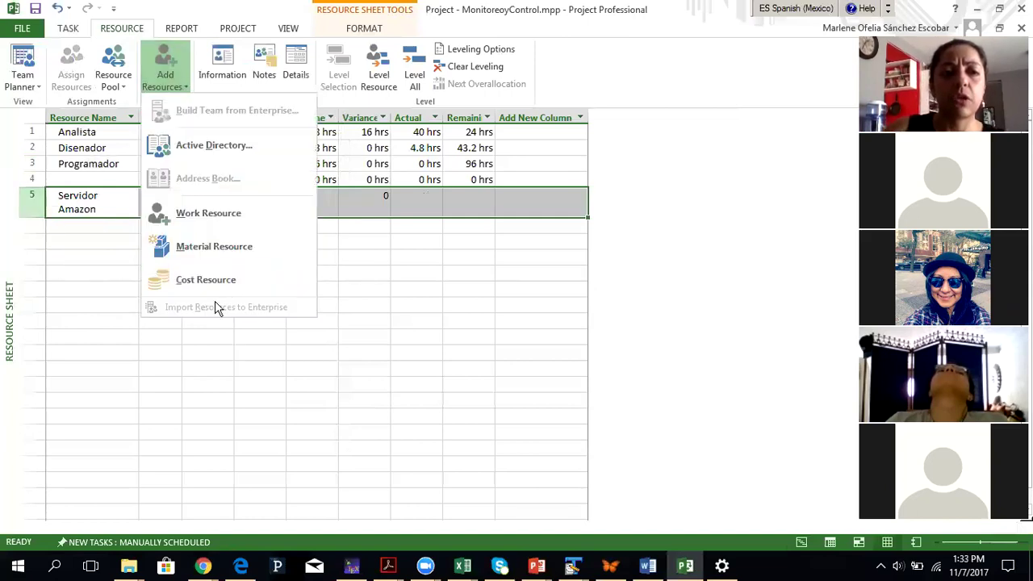
click(89, 213)
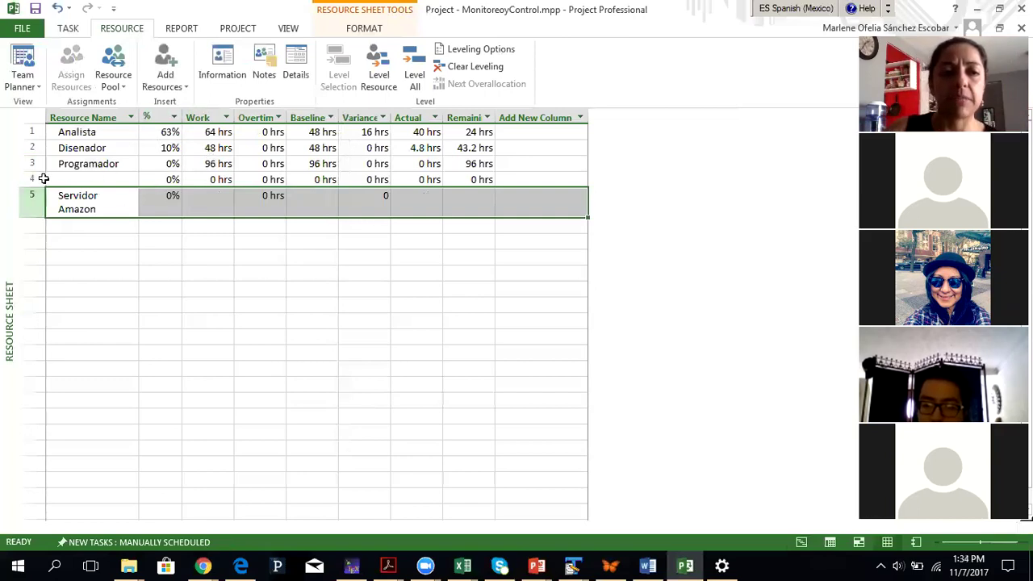
Switch back to the Gantt Chart view of the project tasks.
click(70, 28)
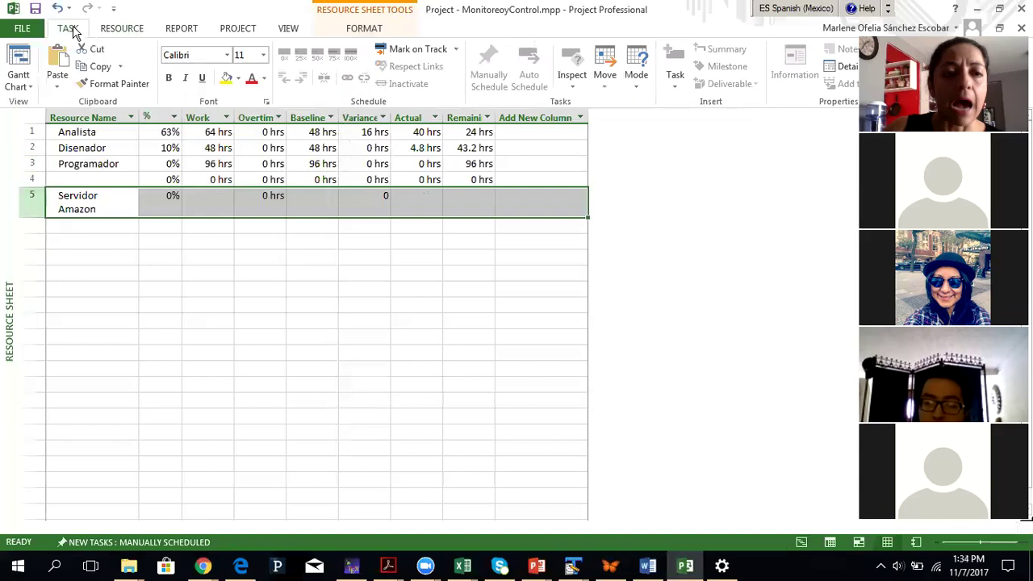
click(24, 89)
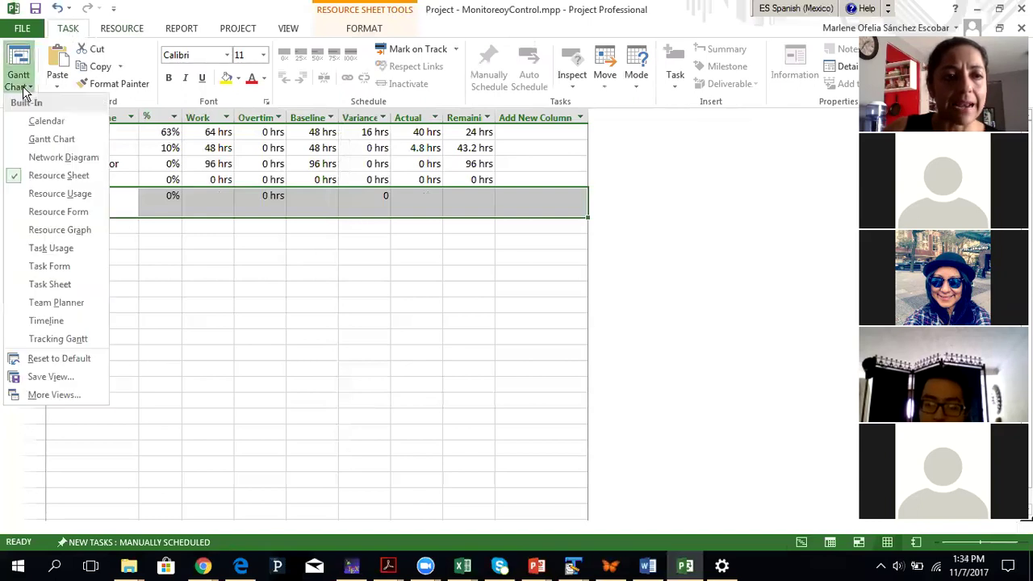
click(33, 140)
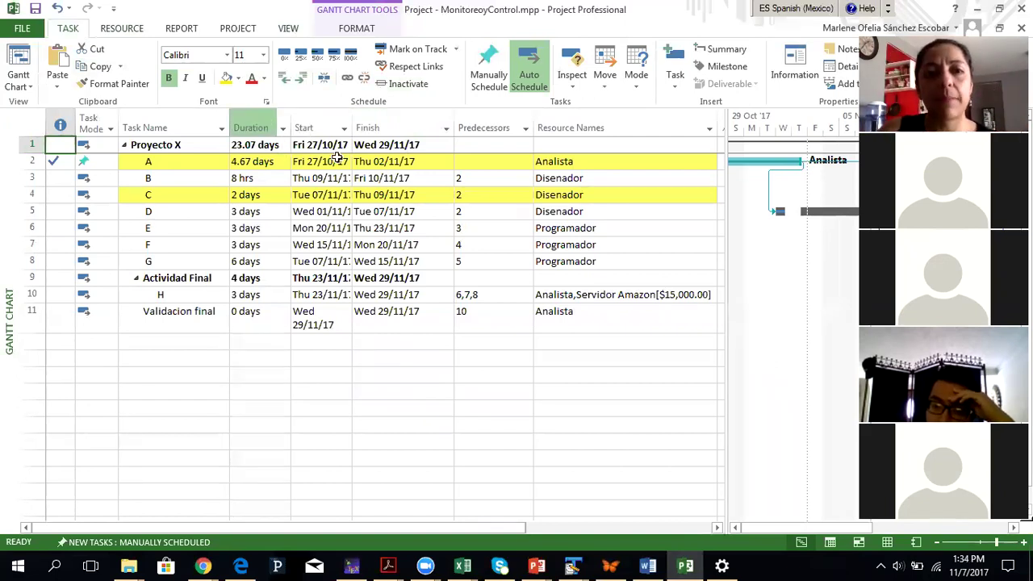
Check the finish dates of tasks A, E and D in the task table.
click(363, 162)
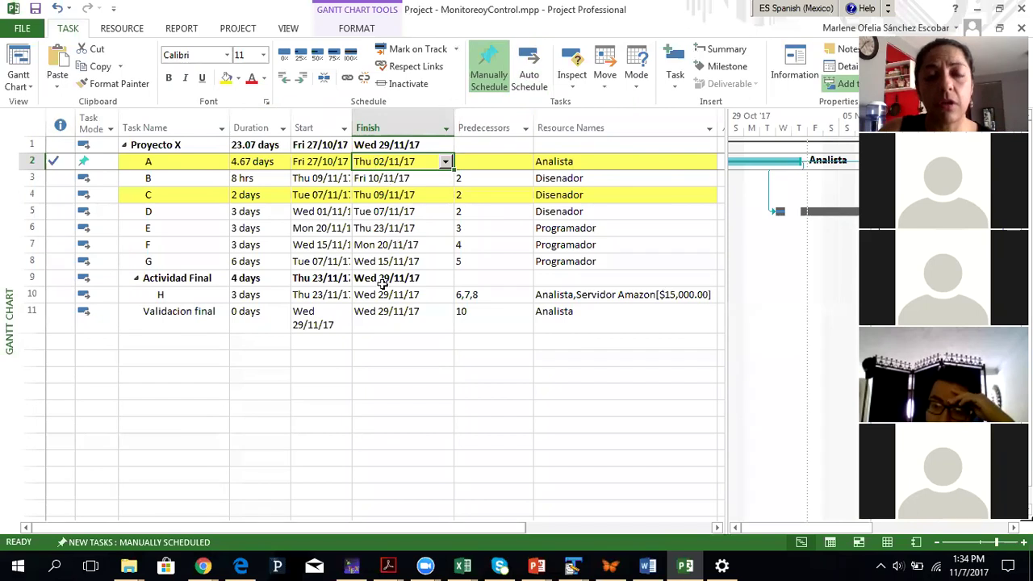
click(381, 231)
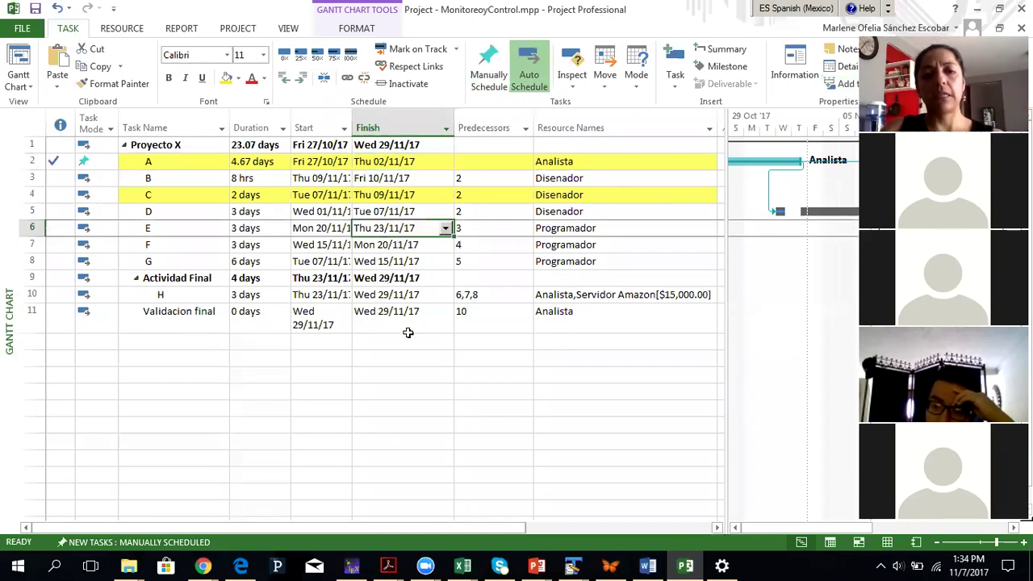
click(379, 211)
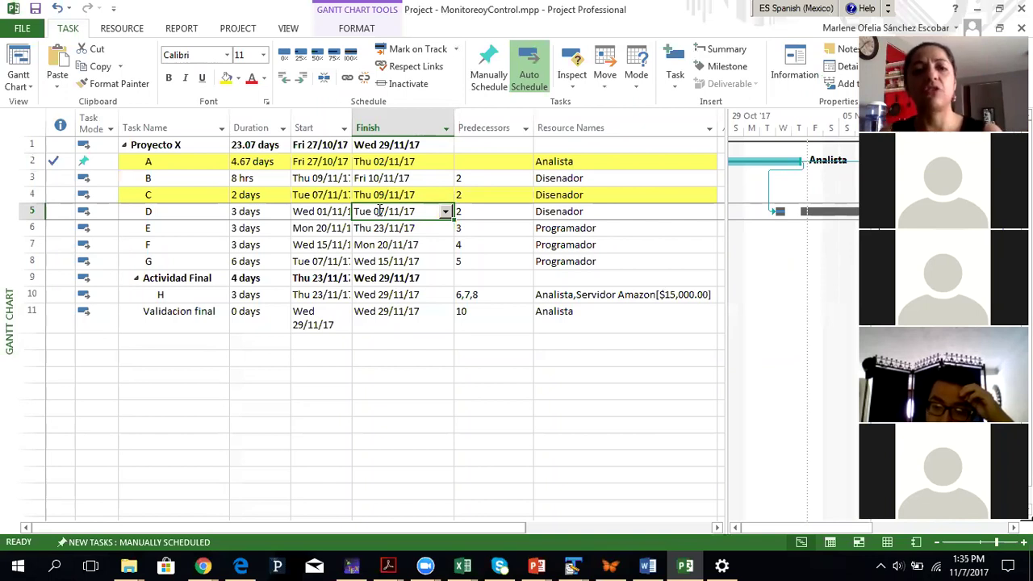
click(237, 30)
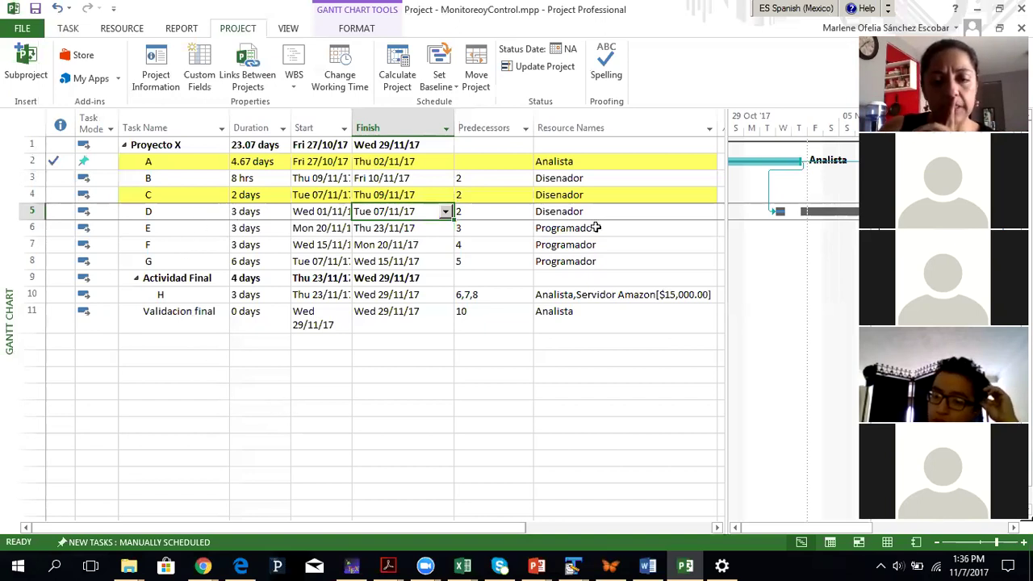
Open the details of task H and review the costs of its Analista and Servidor Amazon assignments.
click(628, 292)
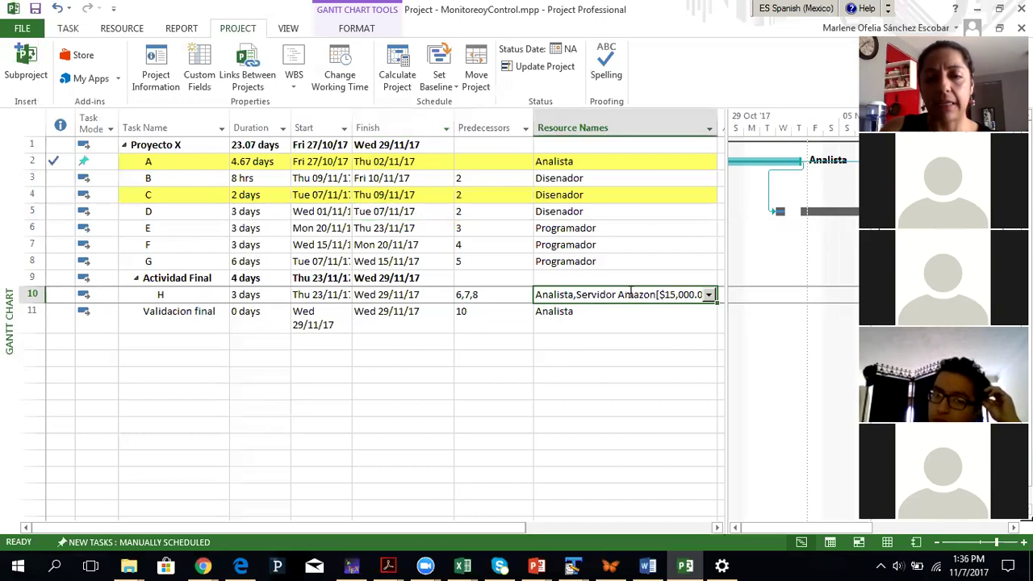
double_click(160, 295)
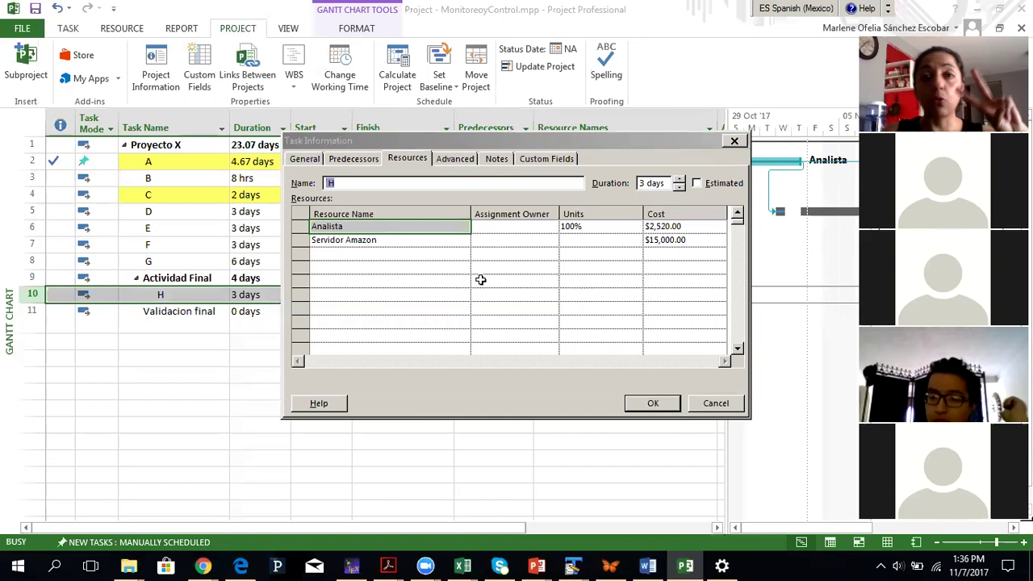
click(377, 241)
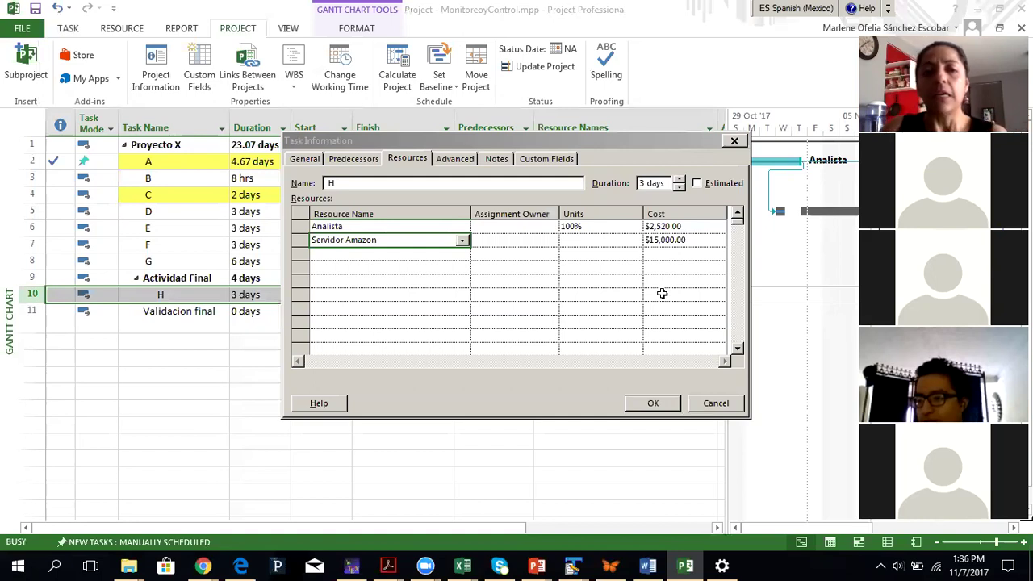
click(685, 240)
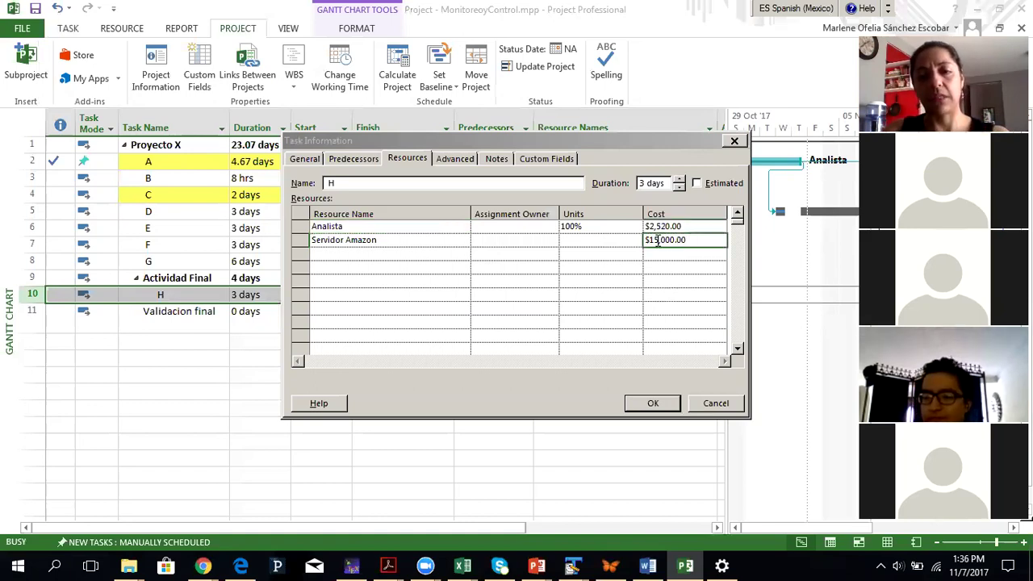
click(652, 405)
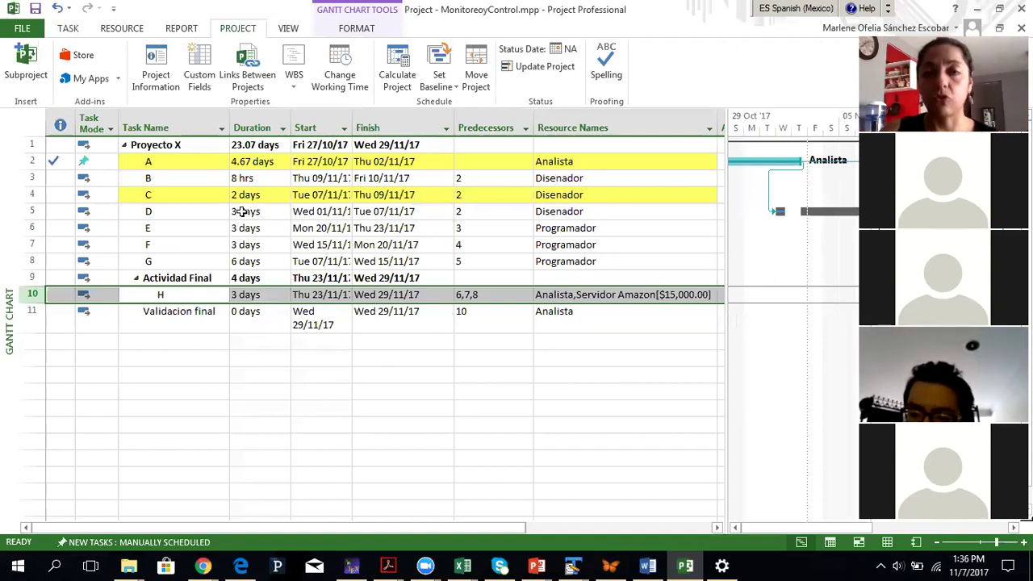
Apply the Tracking table to the Gantt chart and widen the table area to show the columns through CPI.
right_click(35, 119)
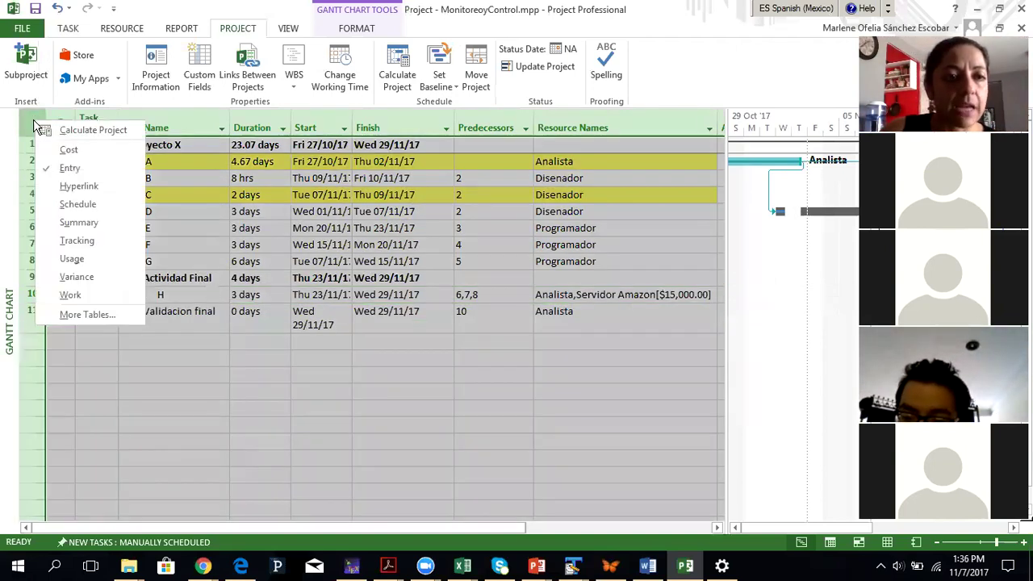
click(76, 240)
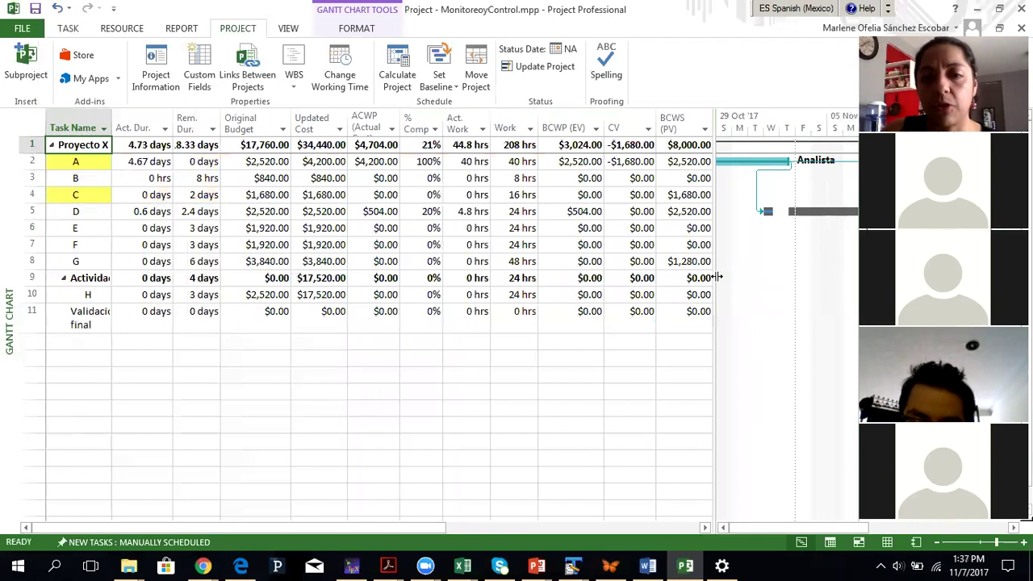
drag(718, 283, 856, 282)
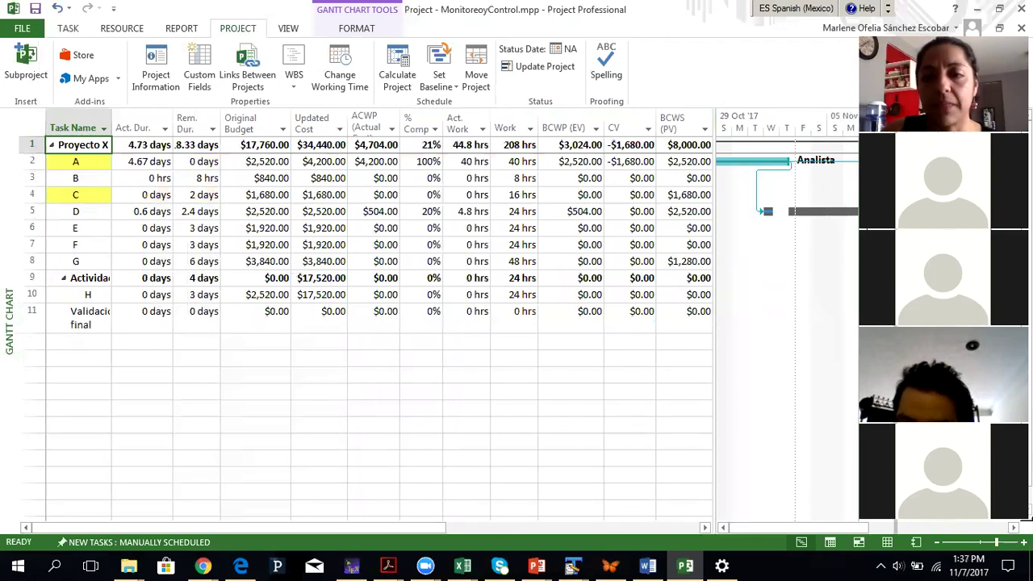
Examine the remaining duration of Proyecto X and the actual duration and original budget of task A.
click(197, 146)
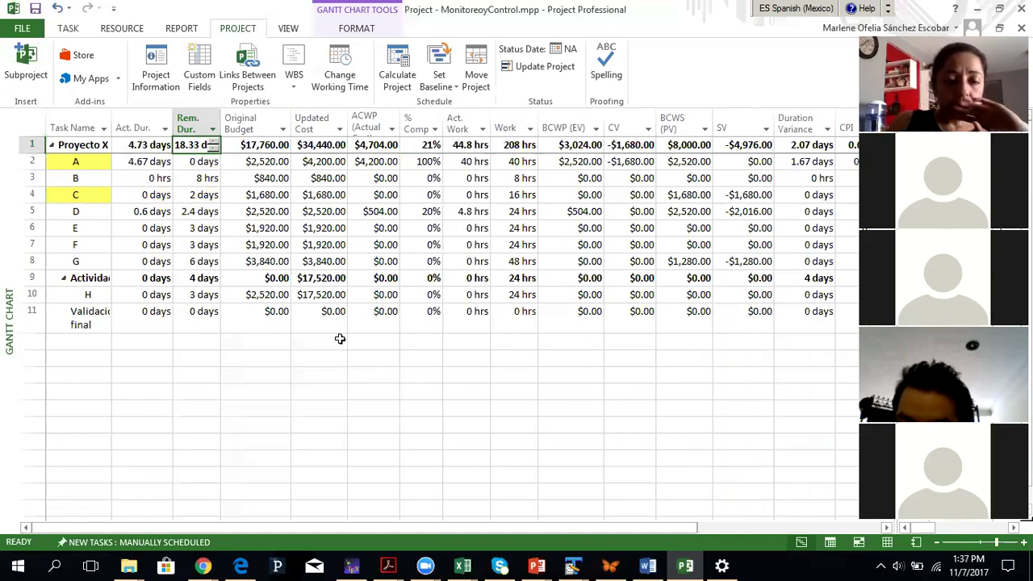
text(8.33)
key(Return)
key(Left)
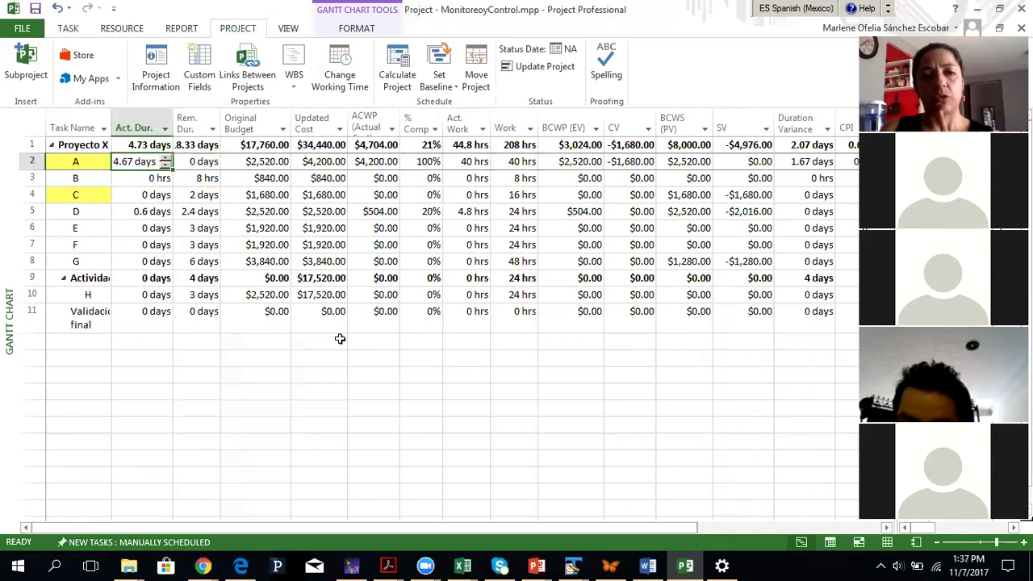
key(Right)
key(Right)
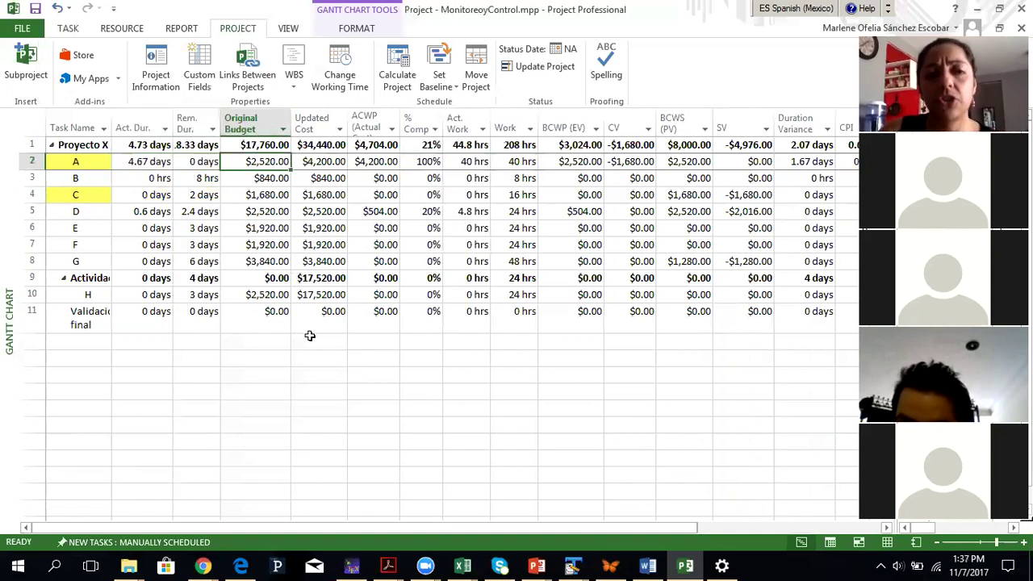
Check which field the Original Budget column is based on in its field settings, and close them without changes.
right_click(246, 119)
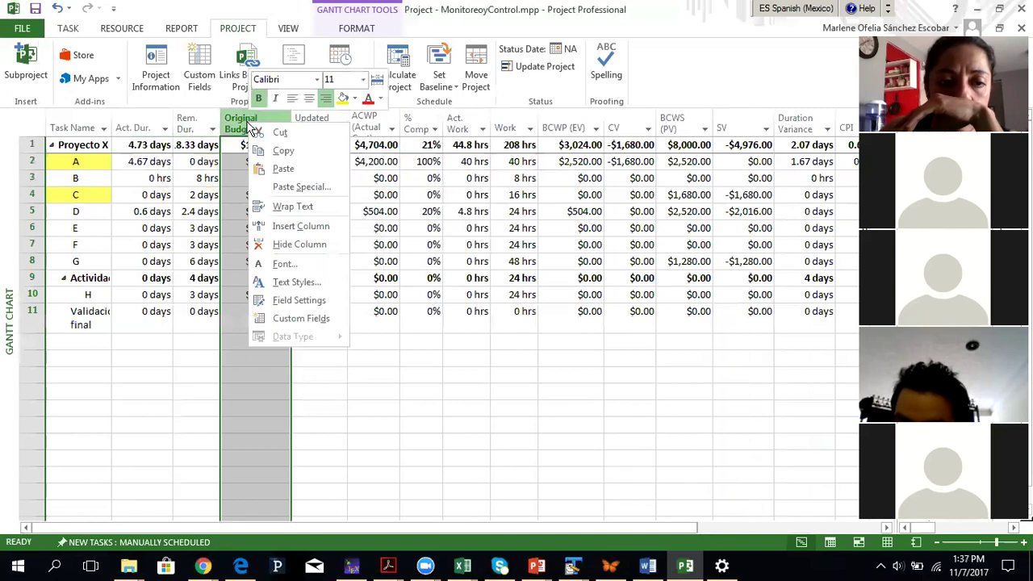
click(289, 302)
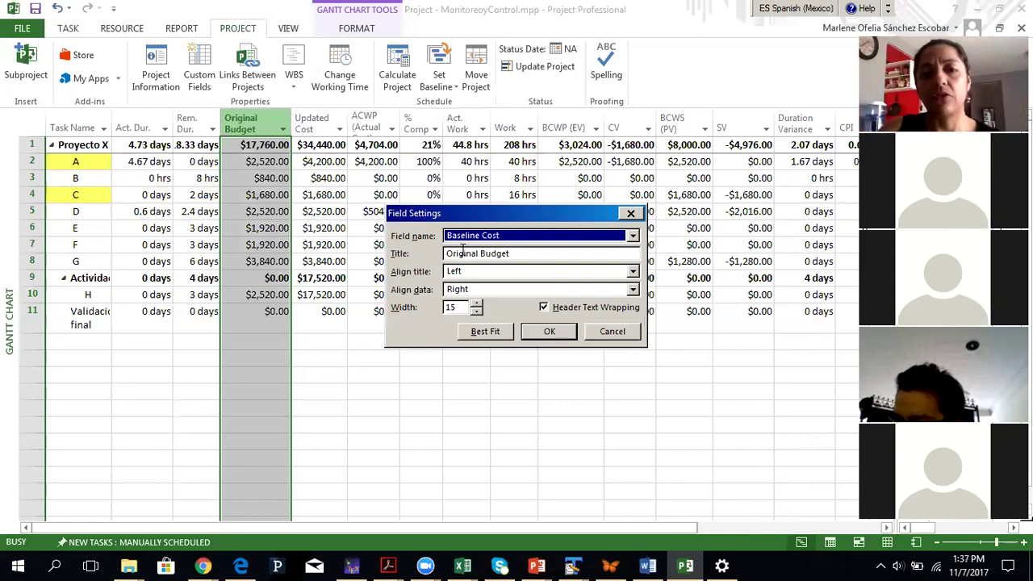
click(630, 216)
click(343, 345)
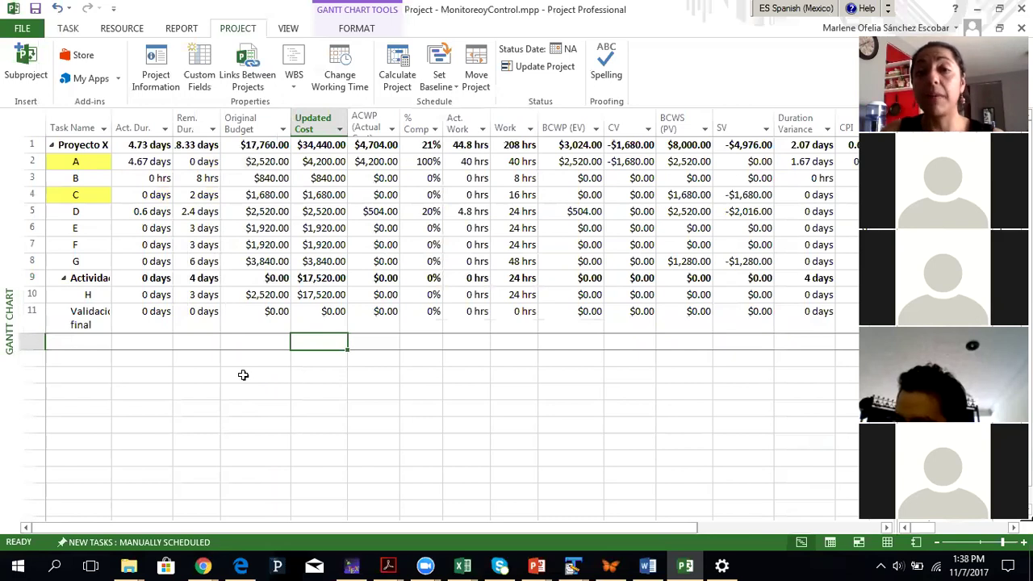
Examine task A's figures from Original Budget through Work, comparing its percent complete, actual work and work.
click(255, 162)
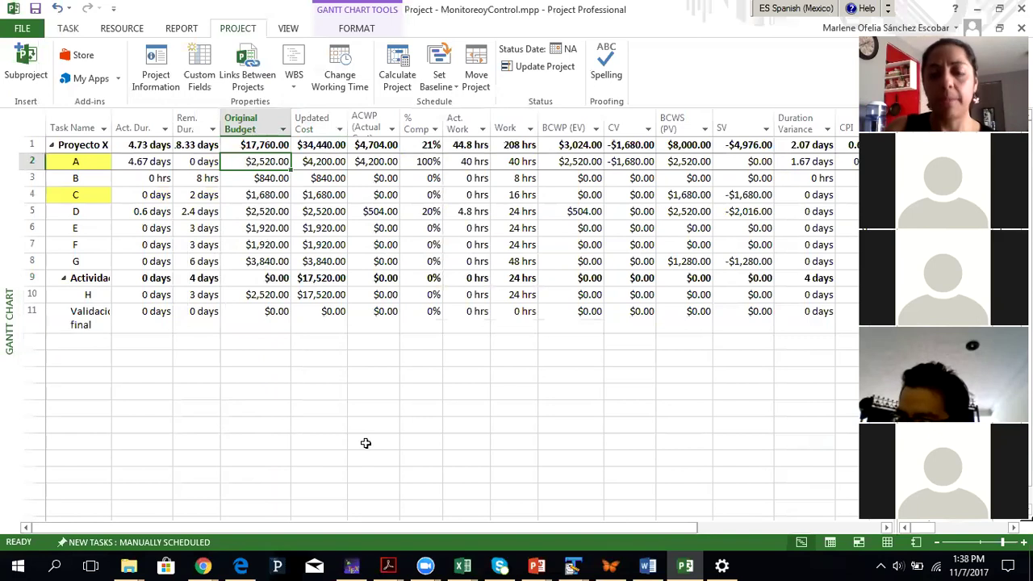
key(Right)
key(Right)
key(Right)
key(Right)
key(Right)
key(Left)
key(Left)
key(Right)
key(Right)
key(Left)
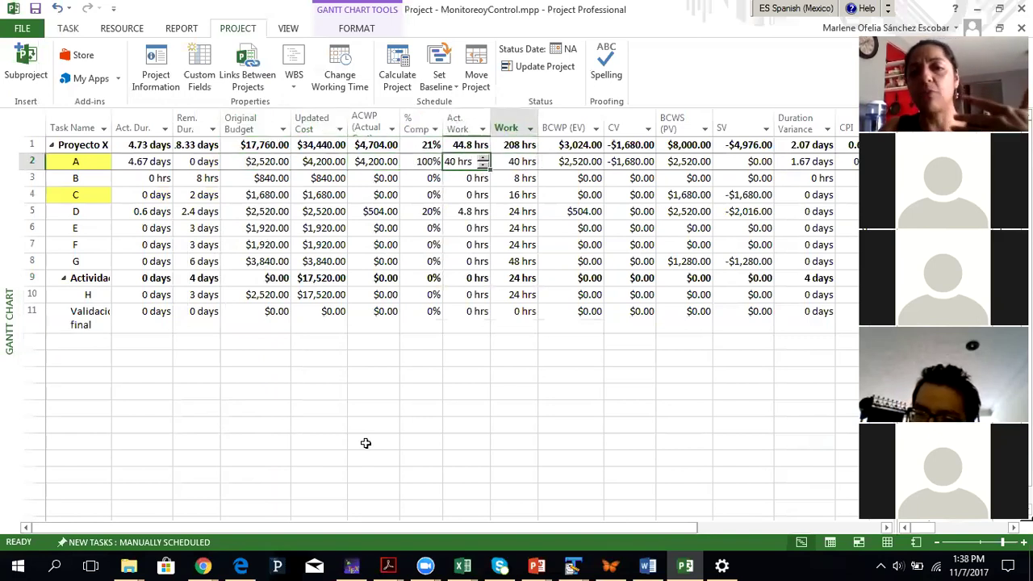
key(Left)
key(Left)
key(Left)
key(Right)
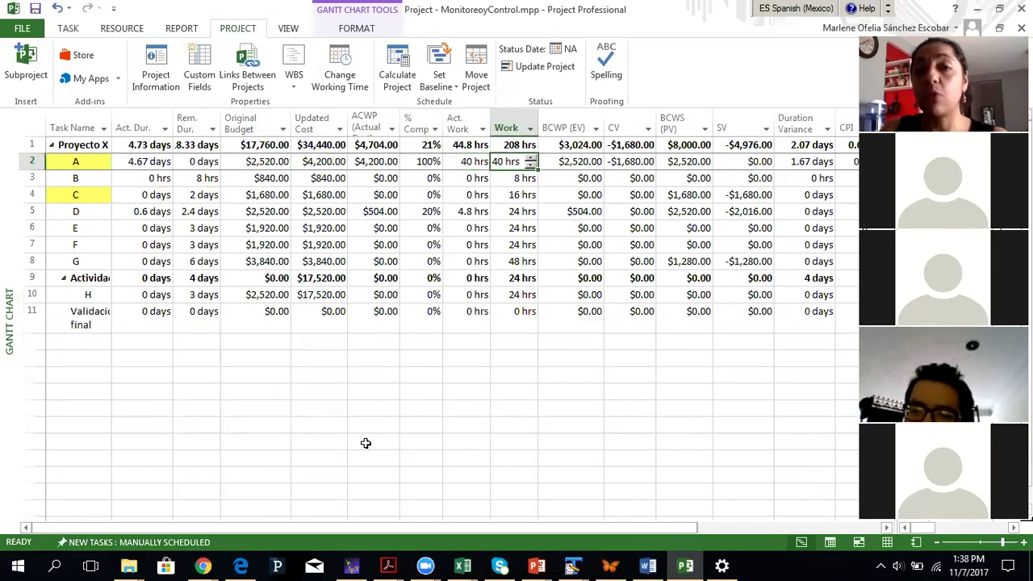
key(Left)
key(Left)
key(Right)
key(Right)
key(Left)
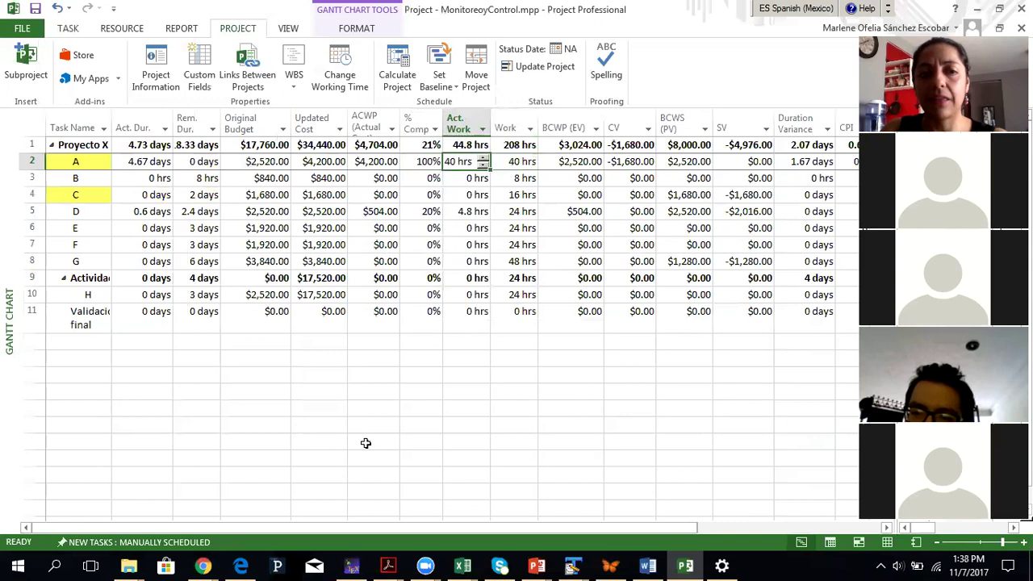
Compare task A's original budget with its work and actual work, ending at its updated cost.
key(Left)
key(Left)
key(Left)
key(Left)
key(Left)
key(Right)
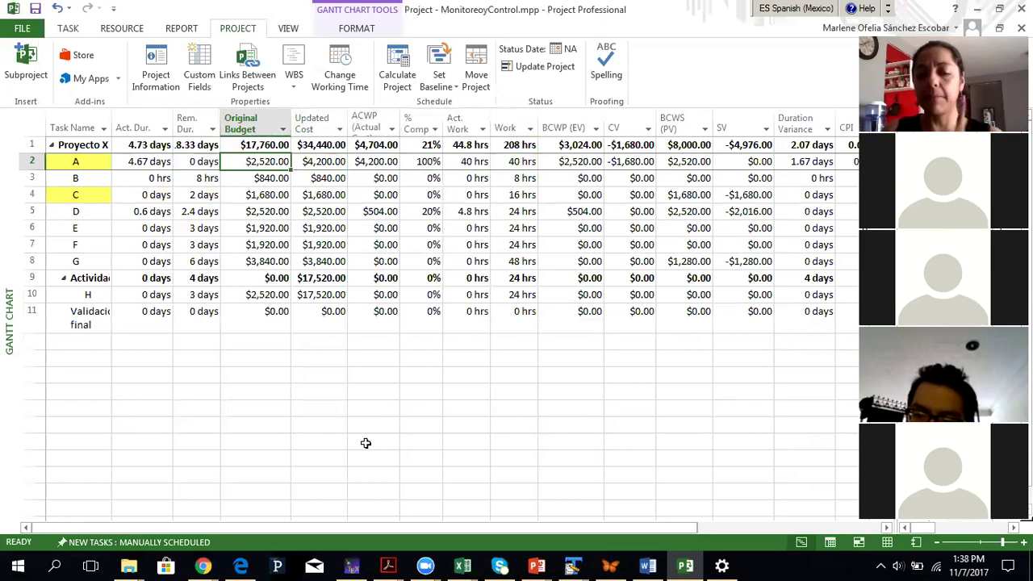
key(Right)
key(Right)
key(Right)
key(Right)
key(Right)
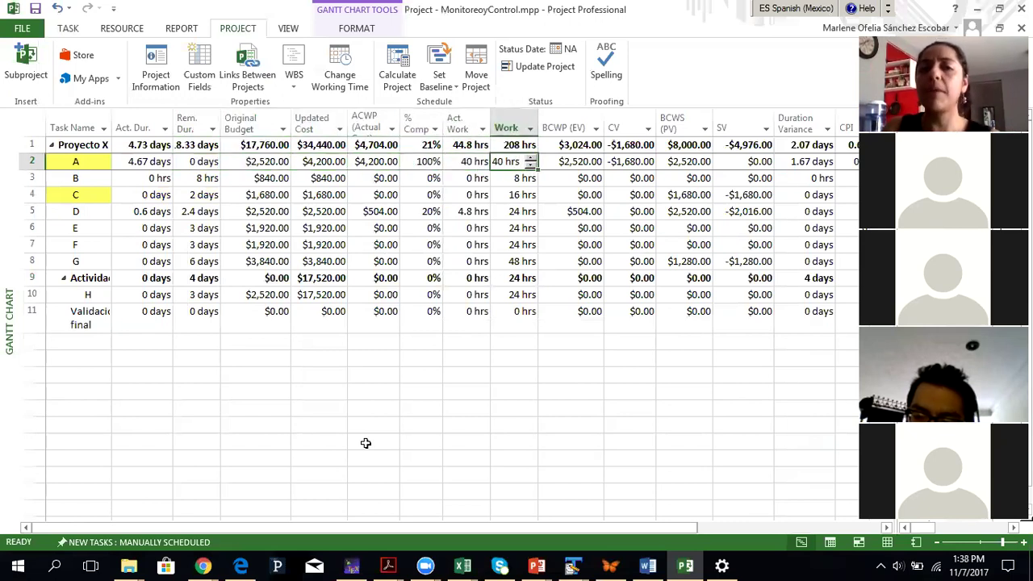
key(Left)
key(Right)
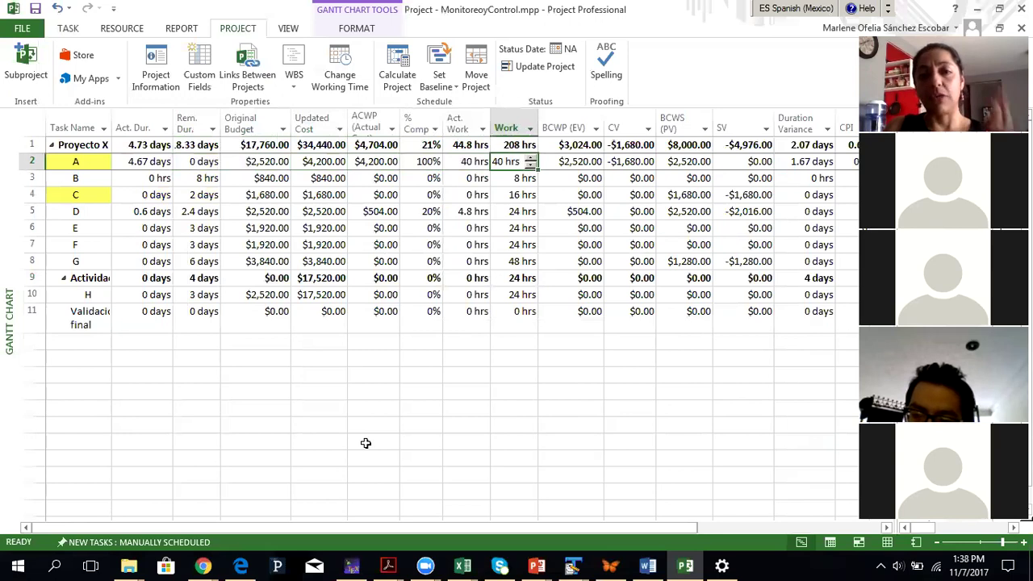
key(Left)
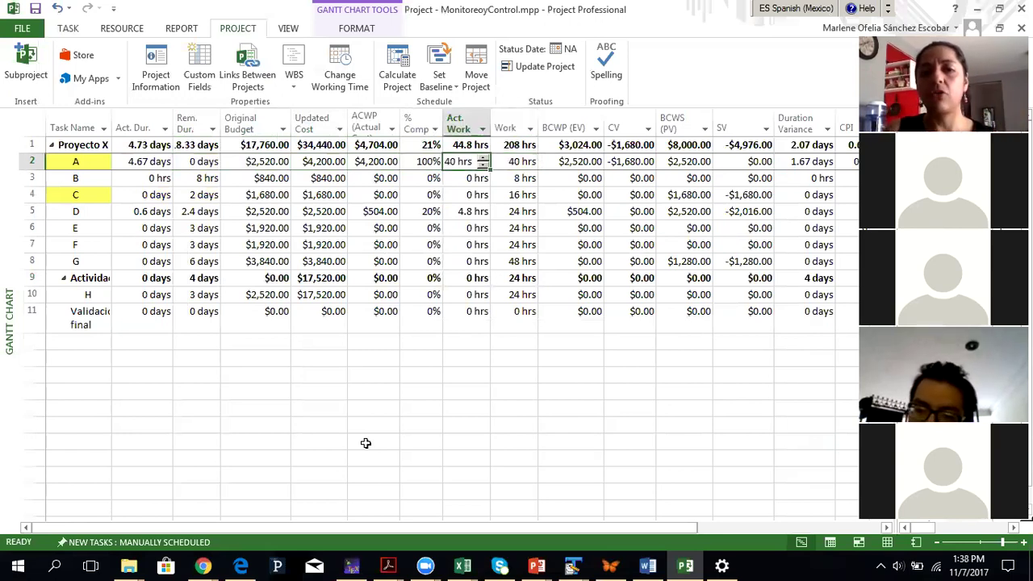
key(Left)
key(Right)
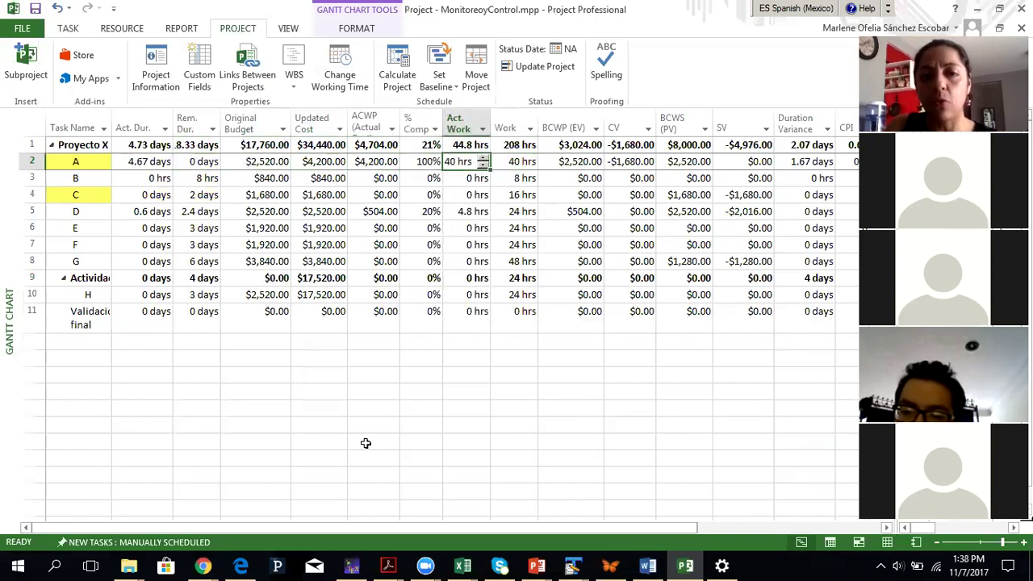
key(Left)
key(Left)
key(Left)
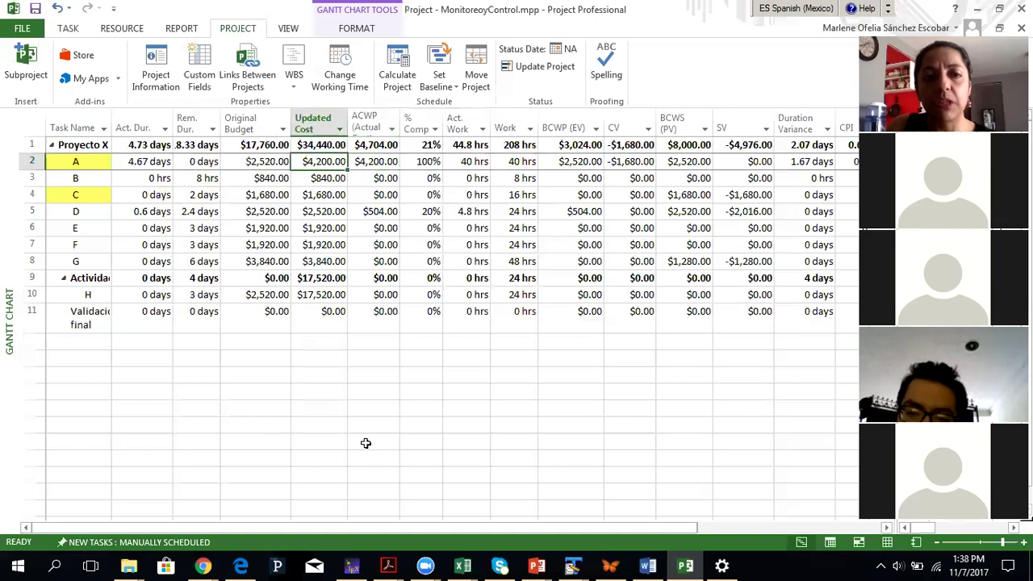
Check which field the Updated Cost column is based on in its field settings, and close them without changes.
right_click(315, 119)
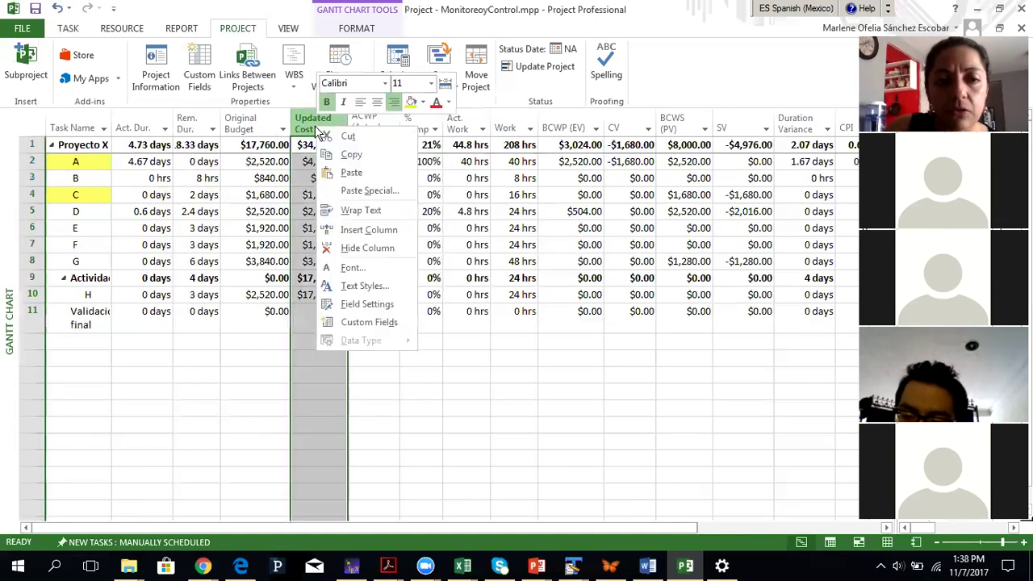
click(365, 304)
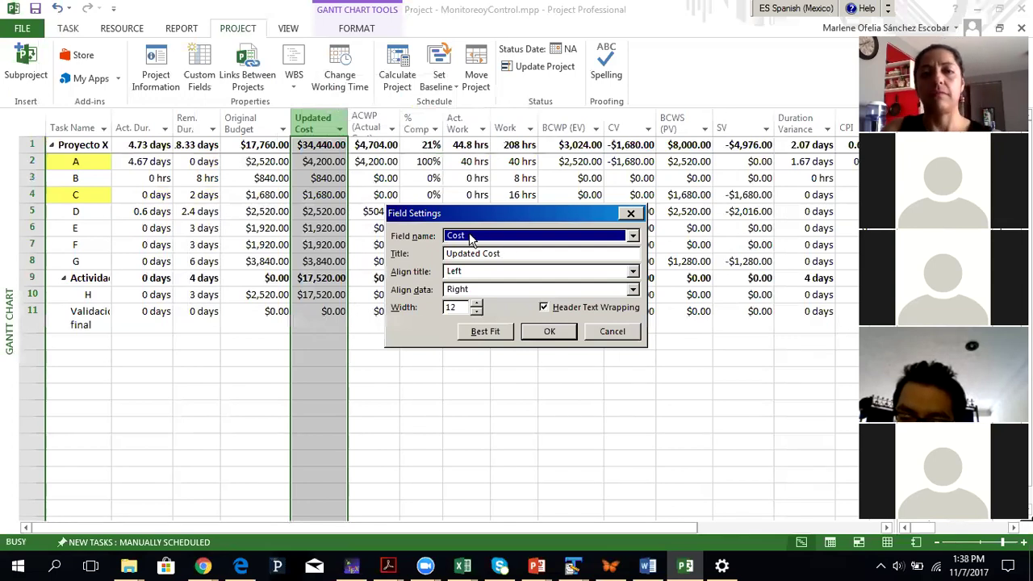
click(631, 214)
click(319, 342)
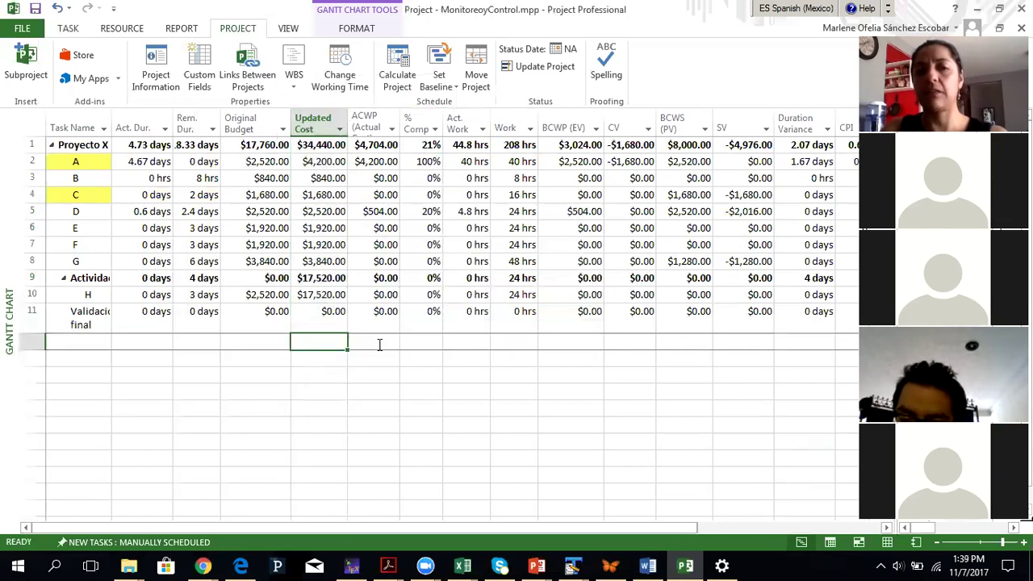
Add a Cost column to the table after the VAC column.
click(886, 527)
click(886, 528)
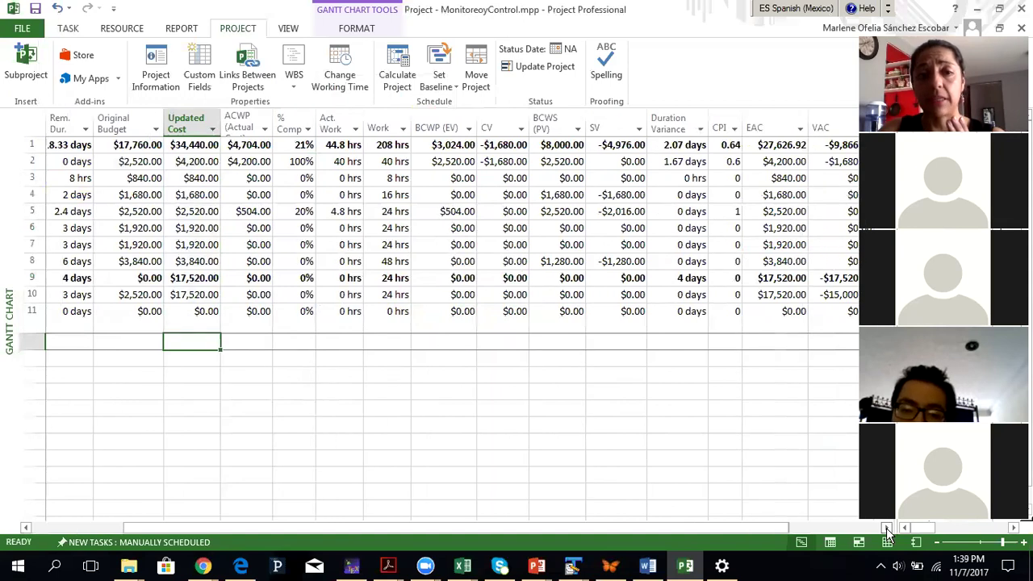
click(886, 528)
click(886, 528)
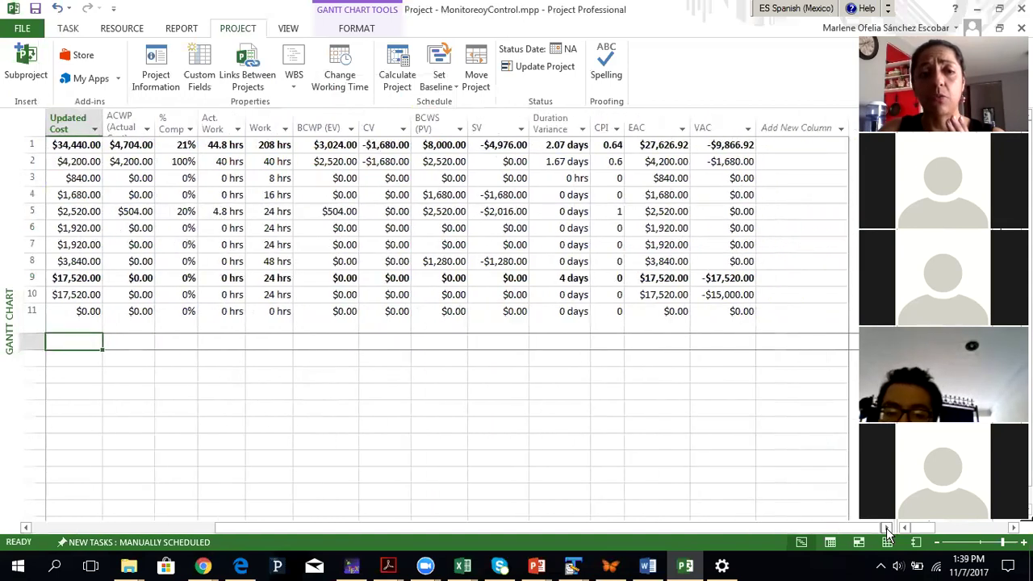
click(806, 125)
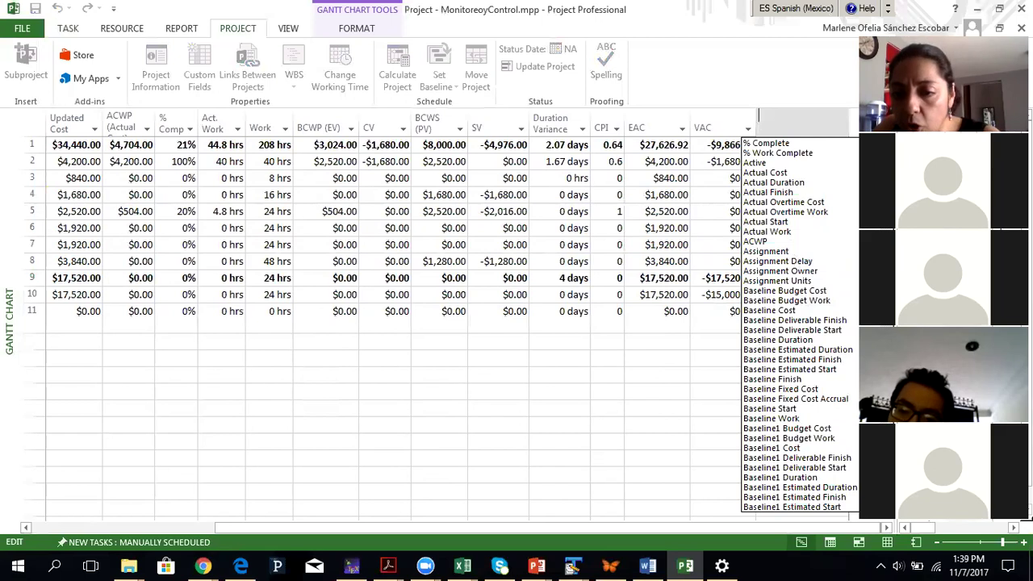
scroll(799, 323, down, 20)
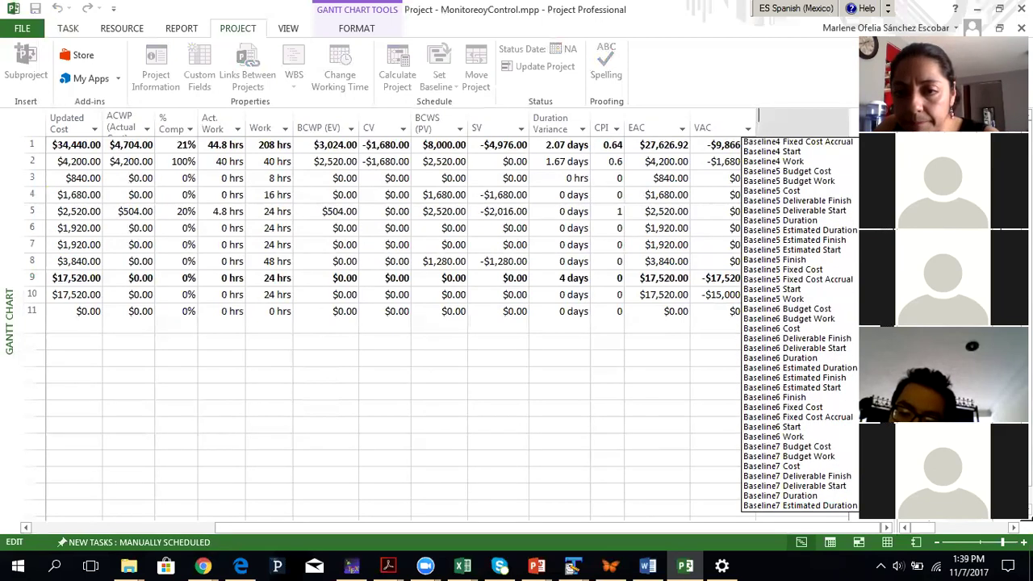
scroll(823, 242, down, 20)
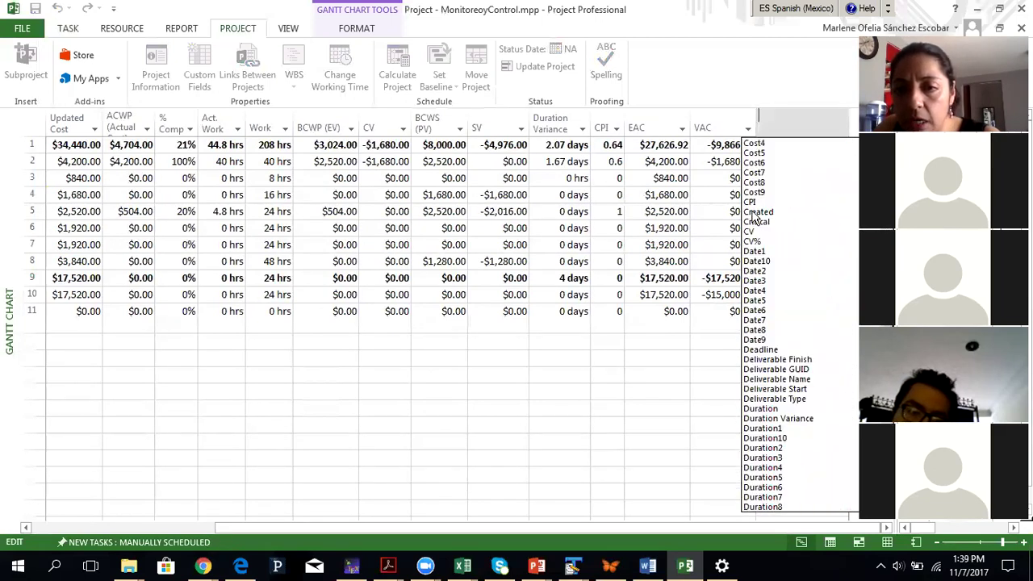
scroll(763, 258, up, 12)
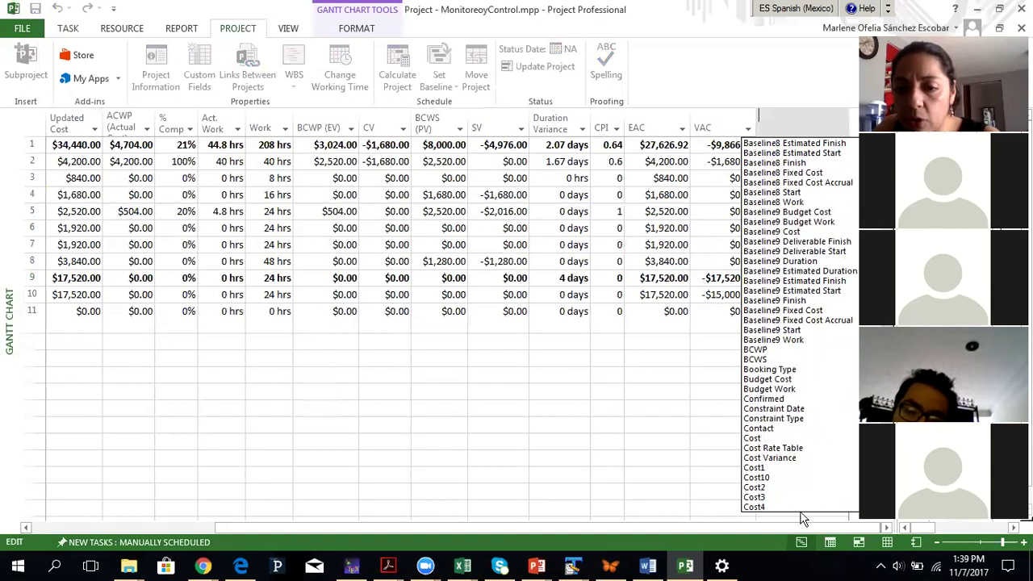
click(753, 439)
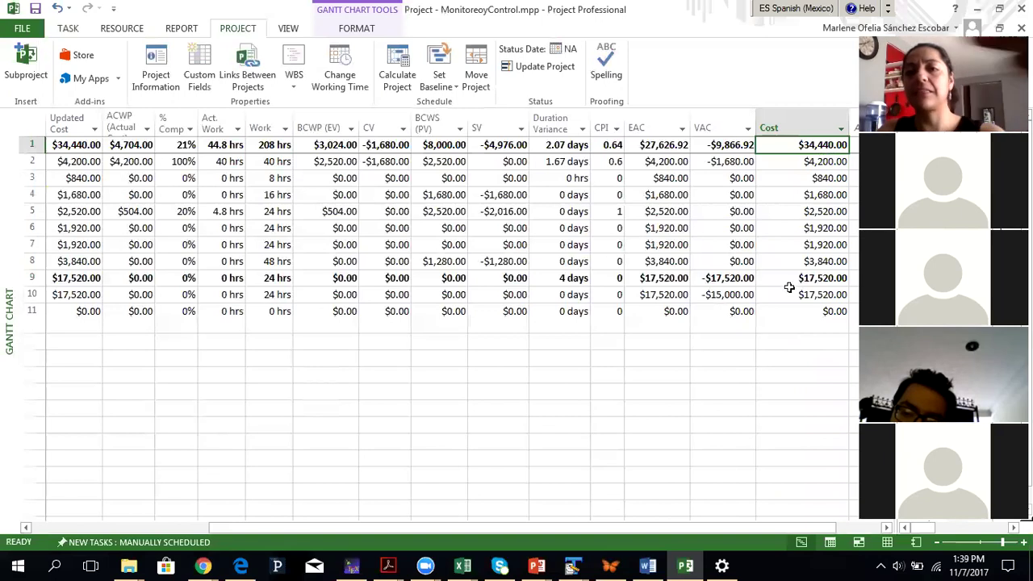
Return to the start of the Proyecto X row and compare its original budget with its updated cost.
key(Home)
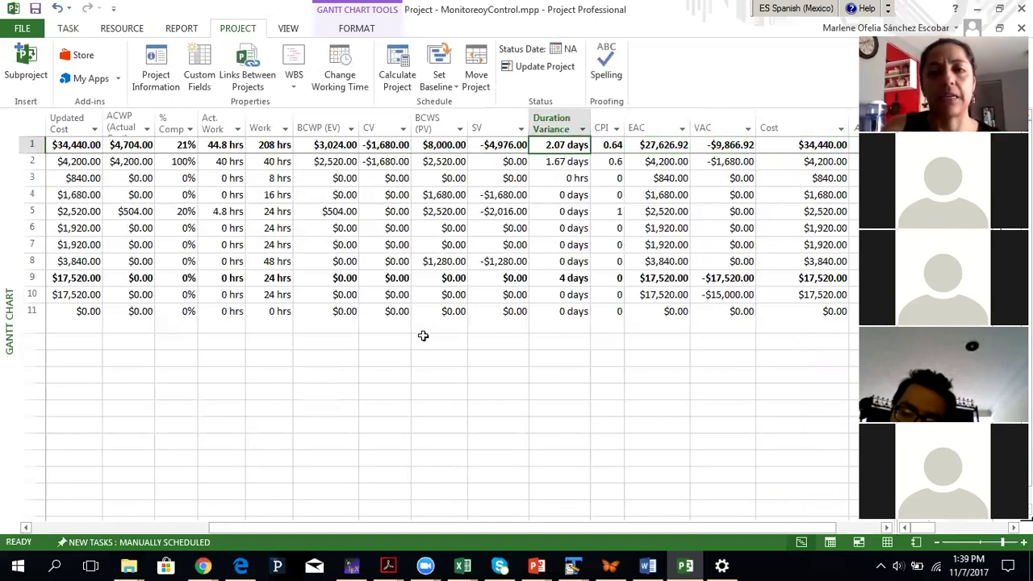
key(Home)
key(Right)
key(Right)
key(Right)
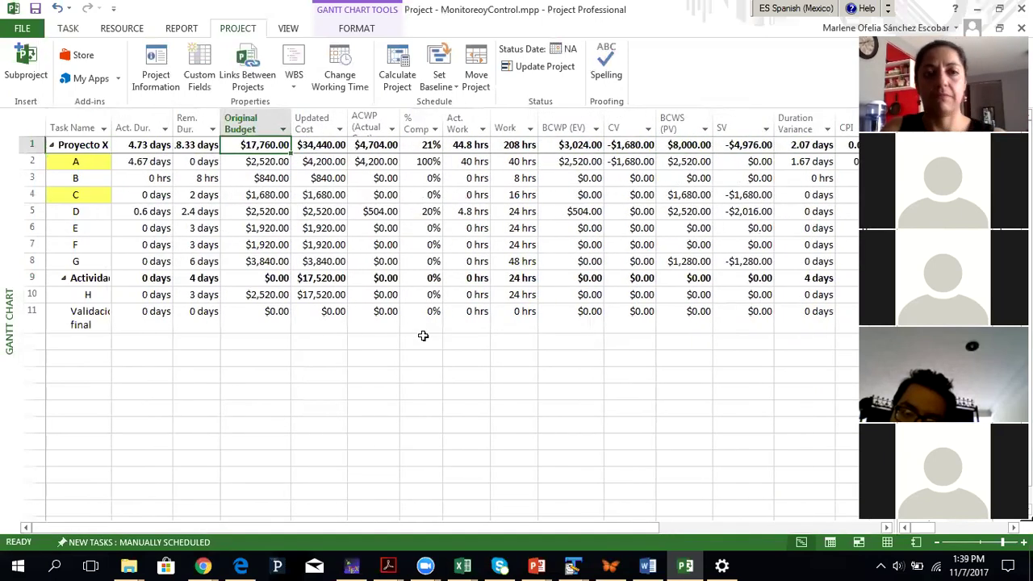
key(Right)
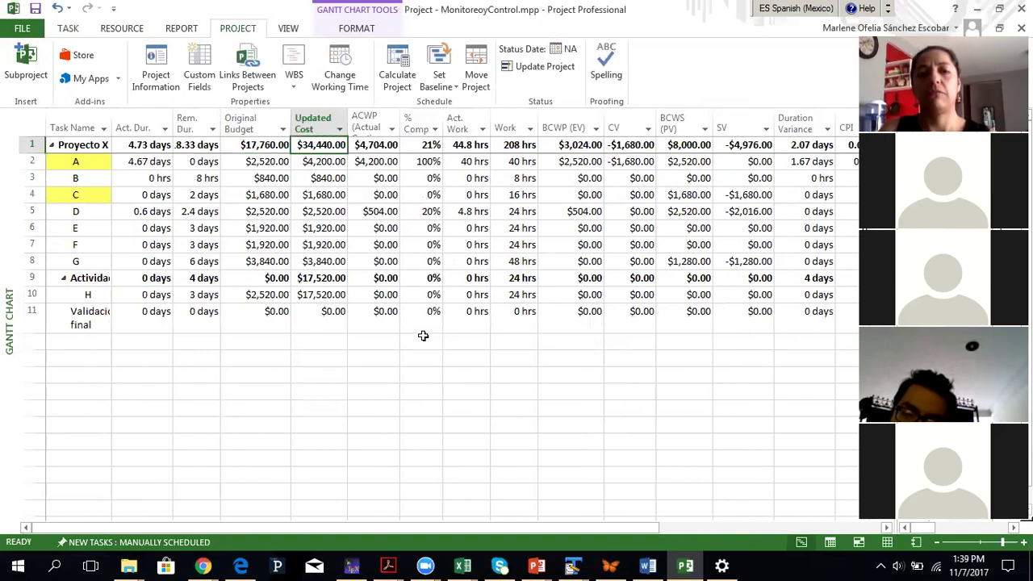
Review Proyecto X's figures from ACWP through the earned value columns to the added Cost column.
key(Right)
key(Right)
key(Right)
key(Right)
key(Right)
key(Right)
key(Right)
key(Right)
key(Right)
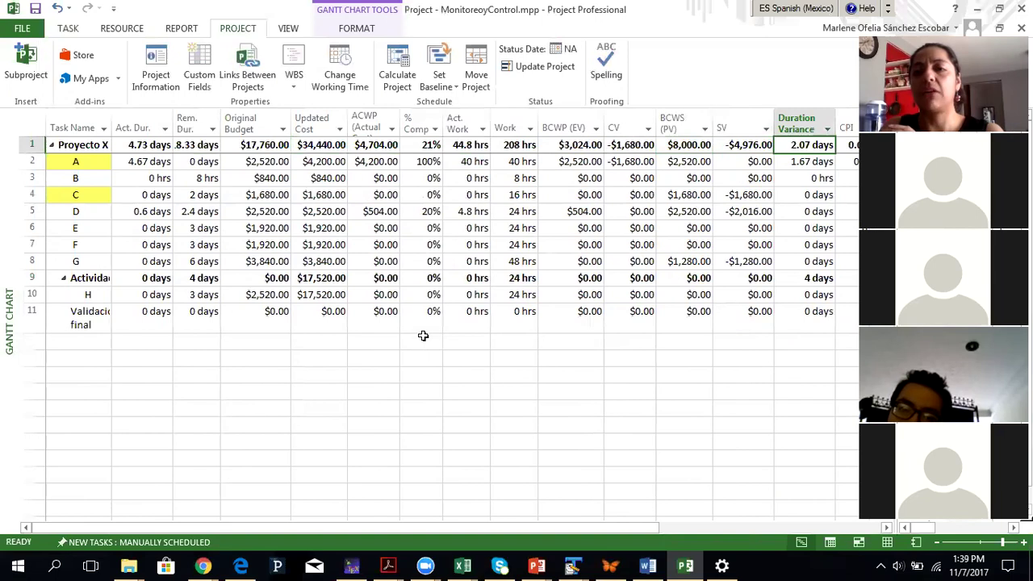
key(Right)
key(Right)
key(Right)
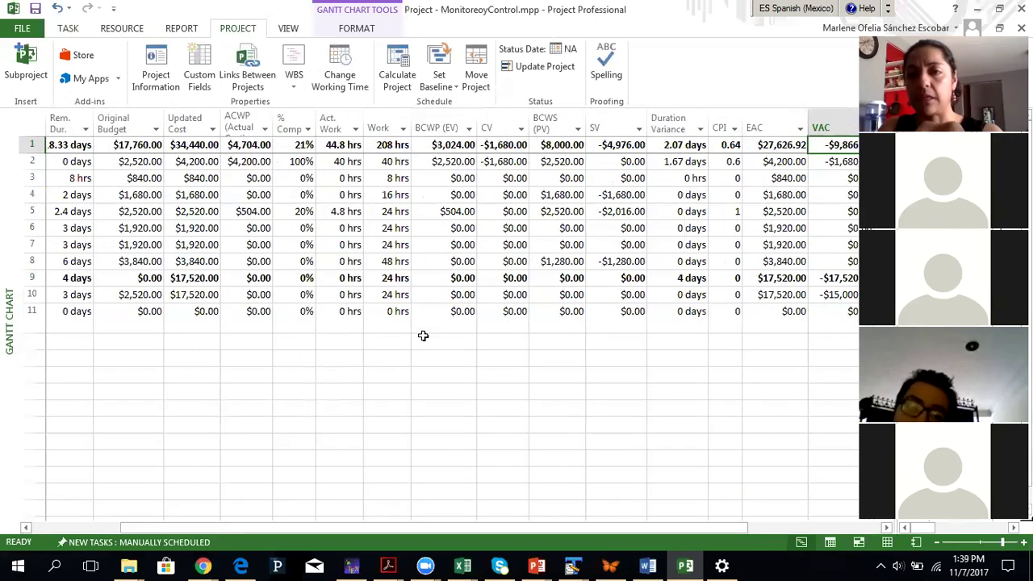
key(Right)
key(Right)
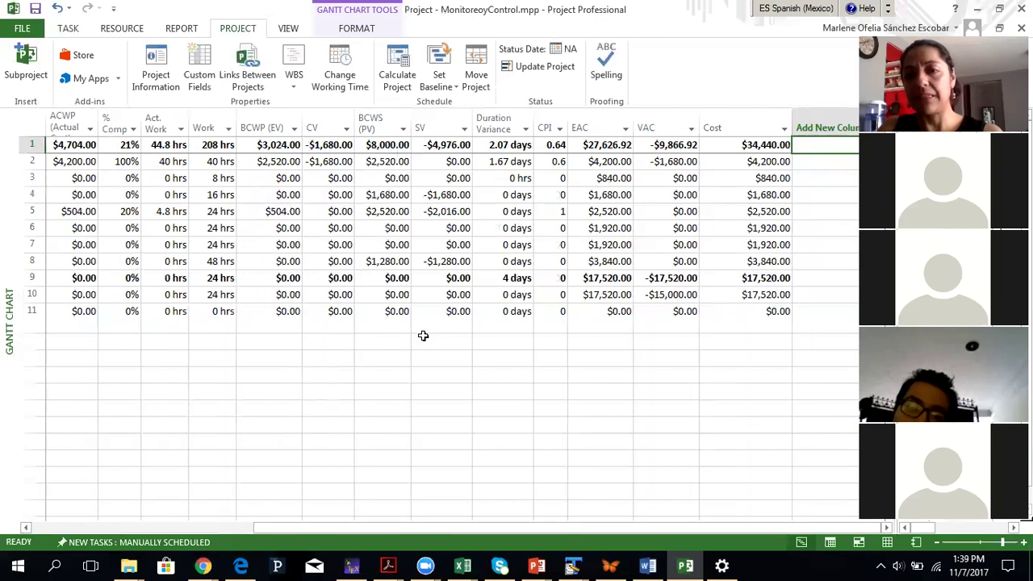
Go back across the Proyecto X row from the Cost column to recheck its original budget and updated cost.
key(Left)
key(Left)
key(Left)
key(Left)
key(Left)
key(Left)
key(Left)
key(Left)
key(Left)
key(Left)
key(Left)
key(Left)
key(Left)
key(Left)
key(Left)
key(Left)
key(Left)
key(Left)
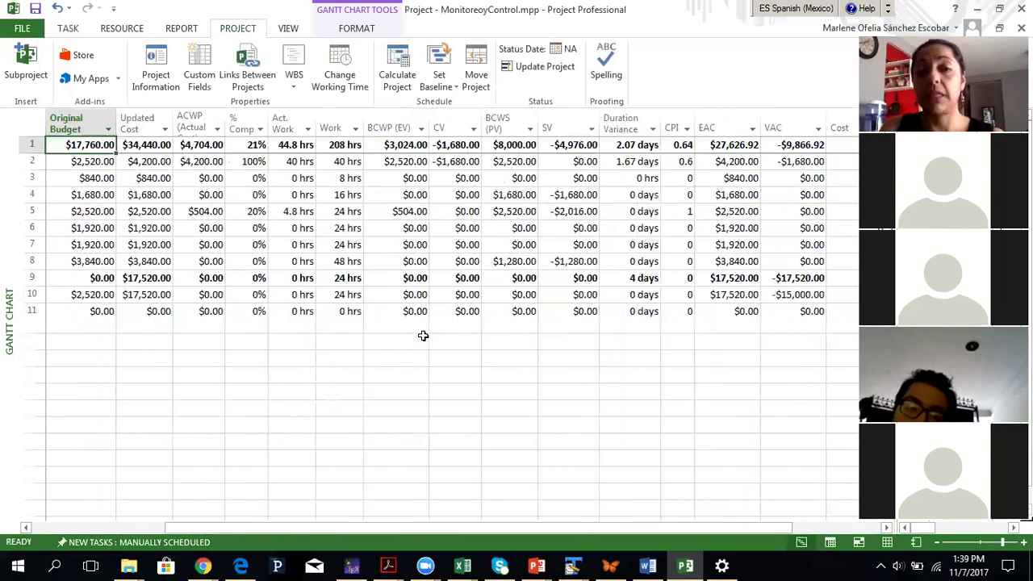
key(Right)
key(Right)
key(Right)
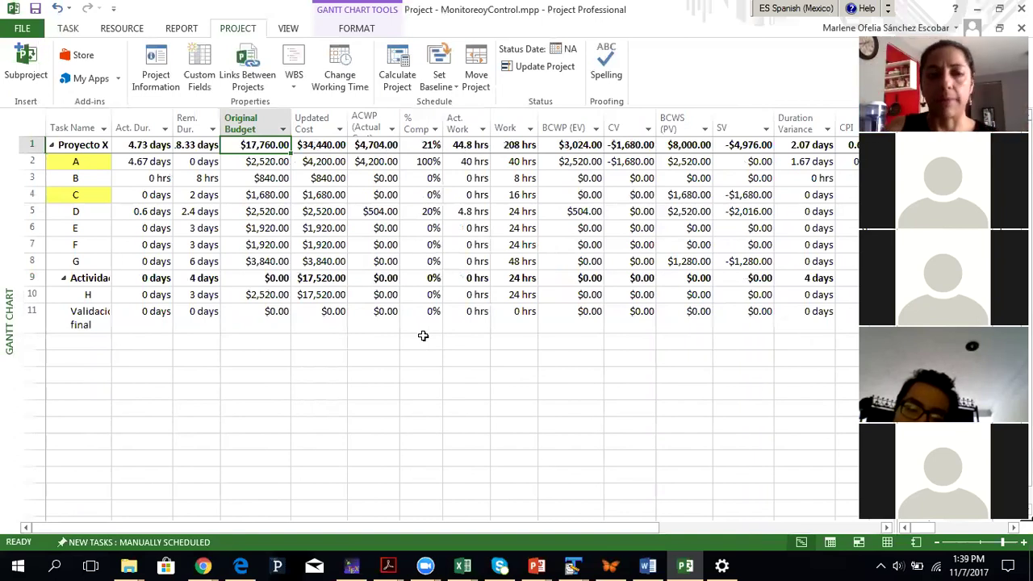
key(Right)
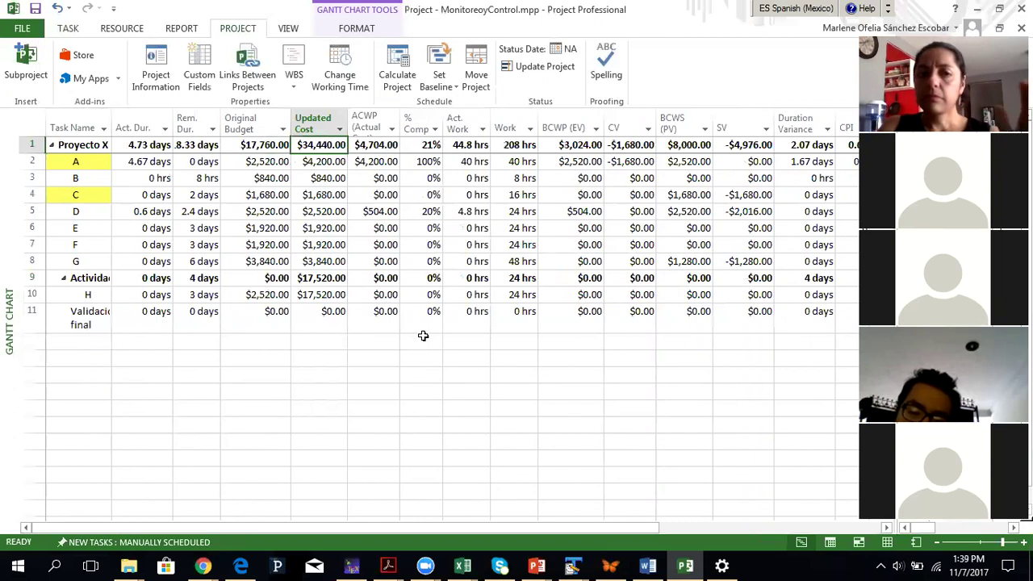
Look through the updated costs of tasks A to E and return to the Proyecto X total.
key(Down)
key(Down)
key(Down)
key(Down)
key(Down)
key(Up)
key(Up)
key(Up)
key(Up)
key(Up)
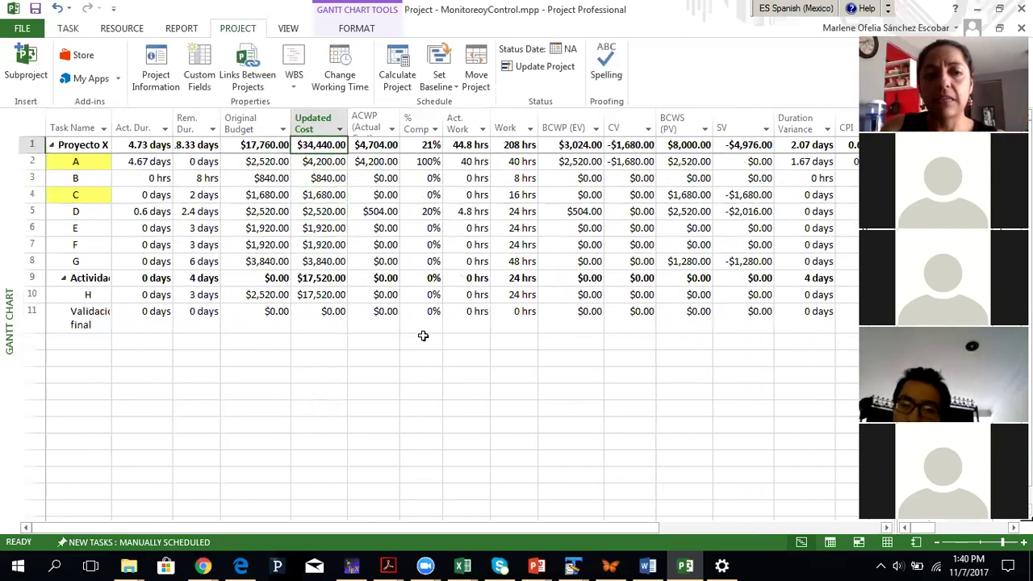
Look through the original budgets of tasks A to H, one row at a time.
key(Left)
key(Down)
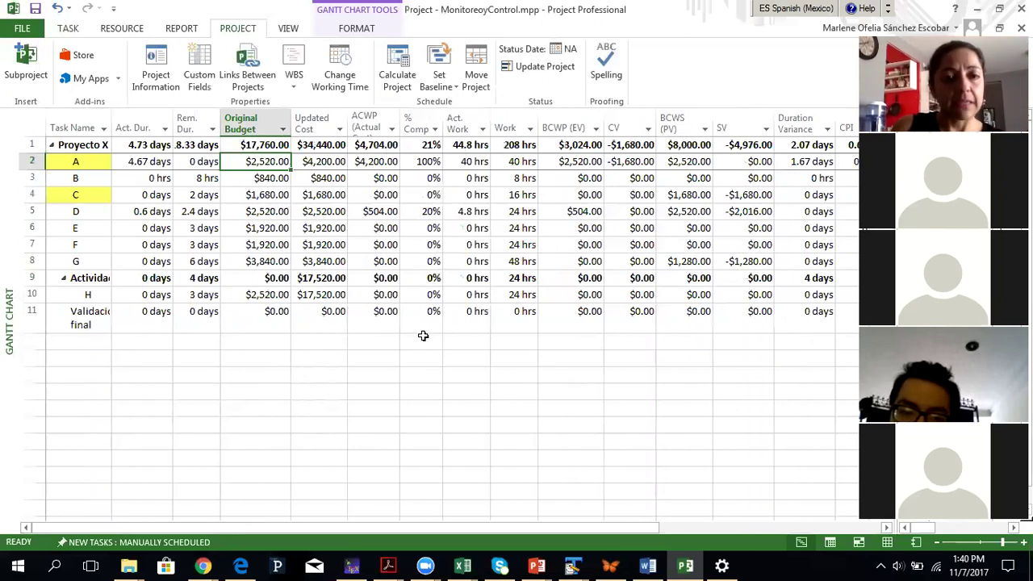
key(Down)
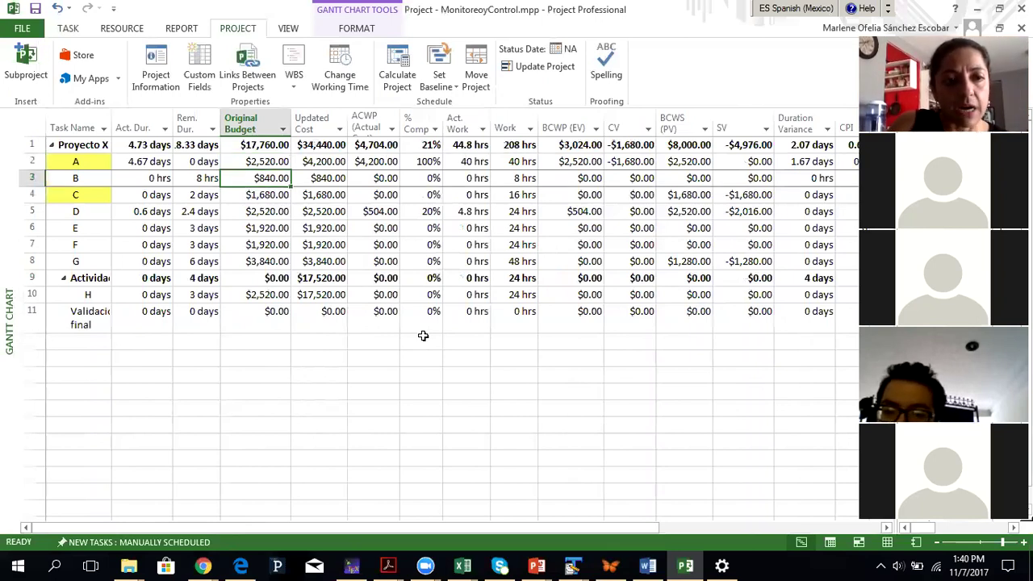
key(Down)
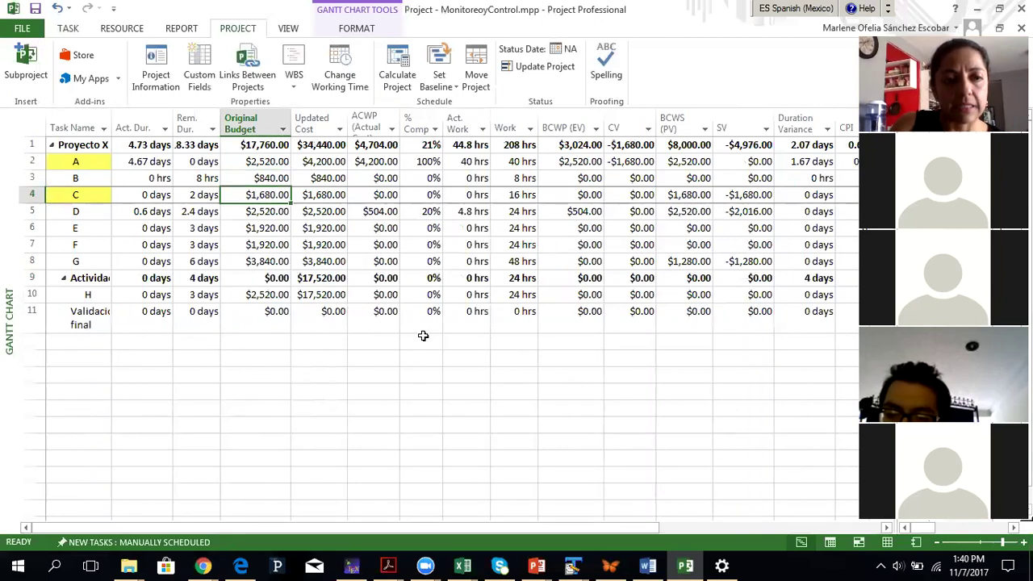
key(Down)
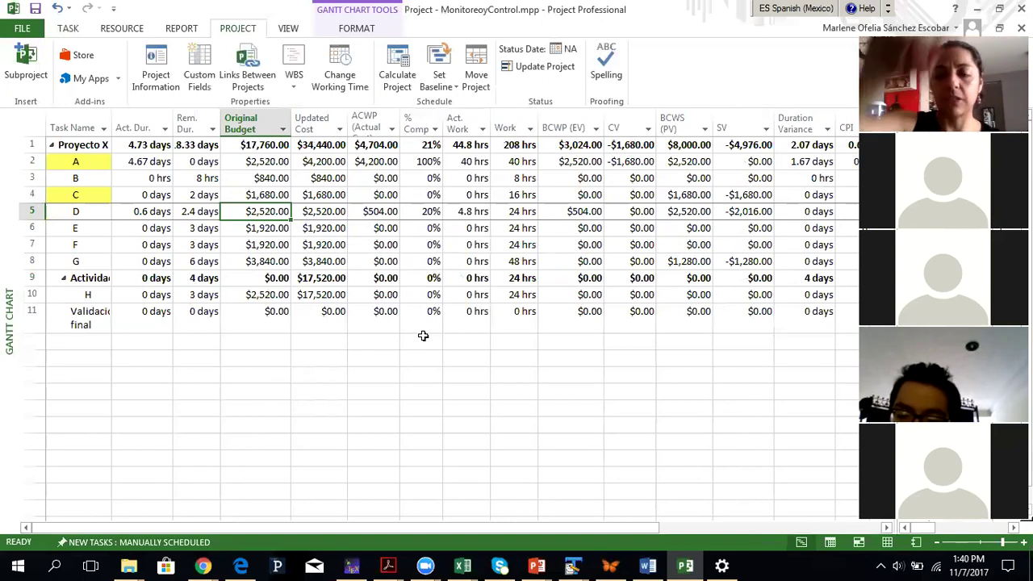
key(Down)
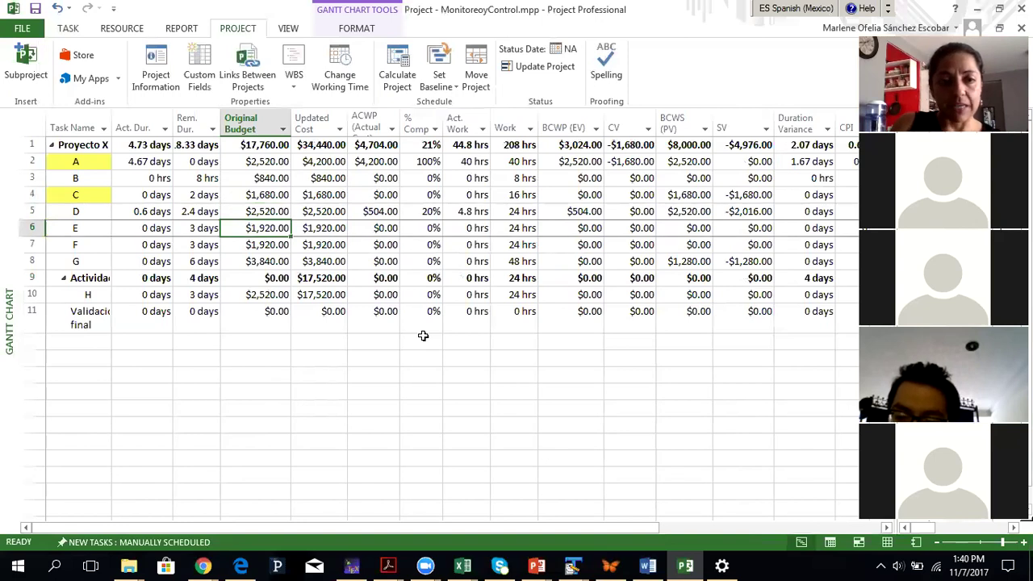
key(Down)
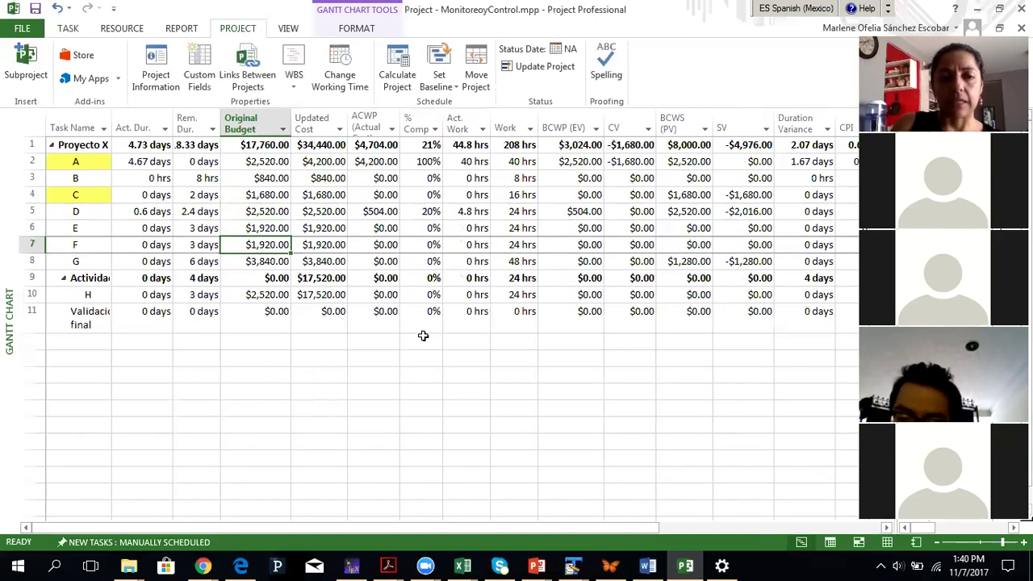
key(Down)
key(Down)
key(Down)
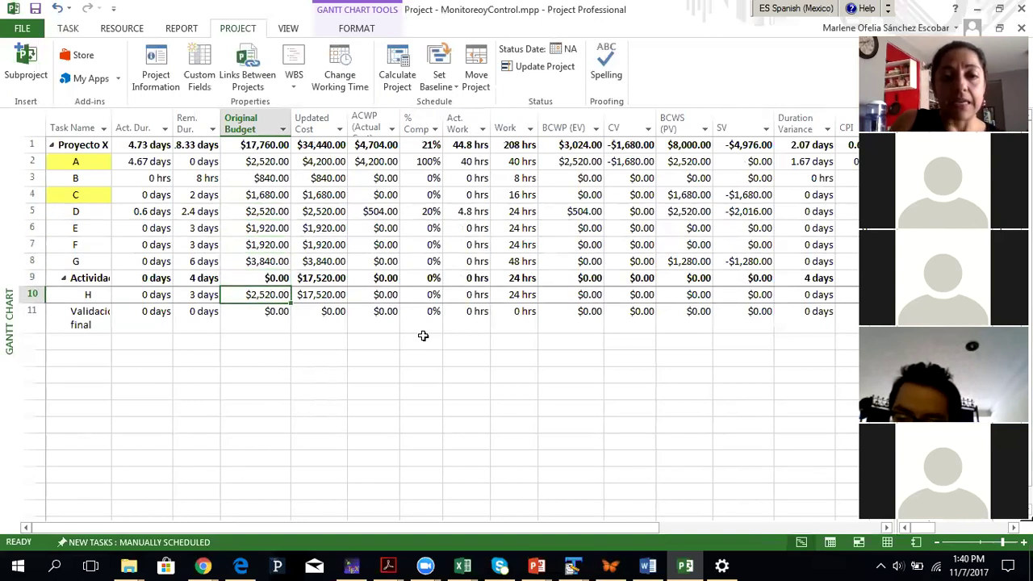
Compare task H's original budget with its updated cost.
key(Right)
key(Left)
key(Right)
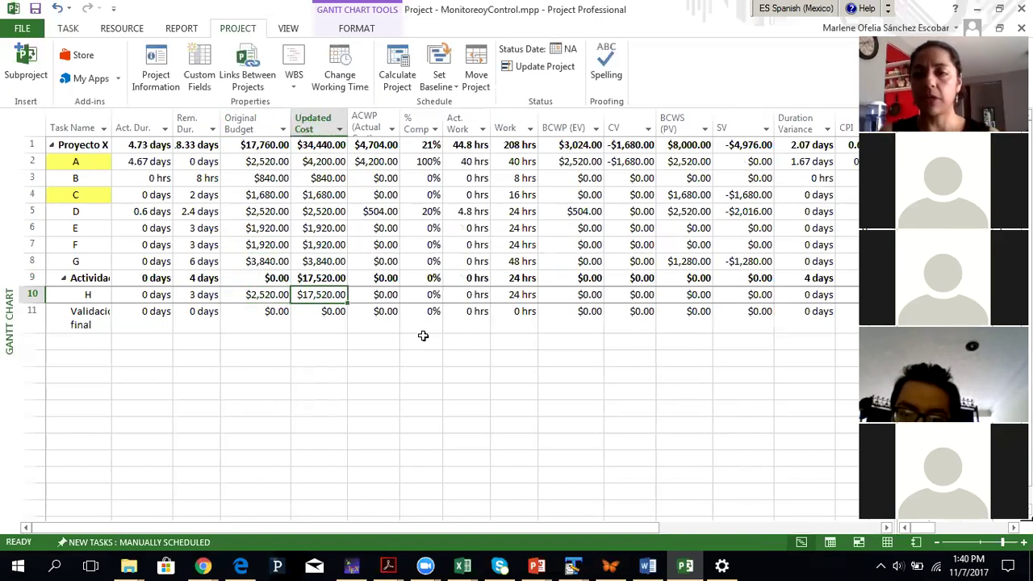
key(Left)
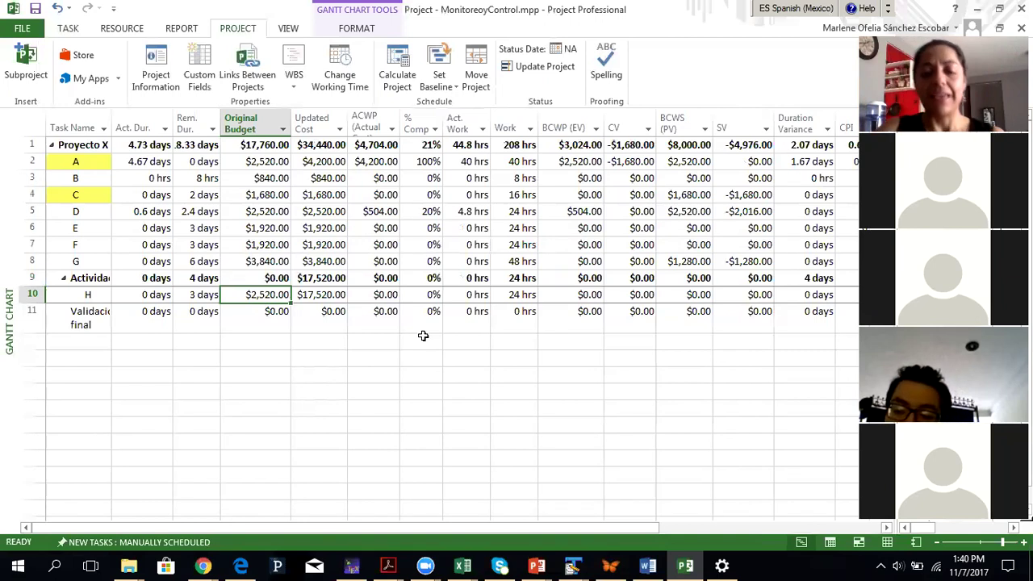
key(Right)
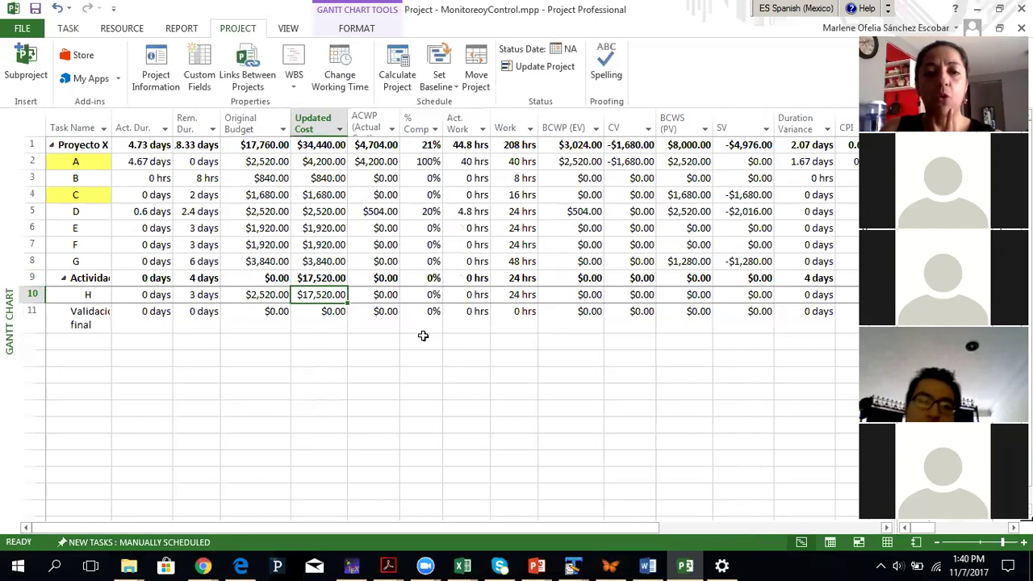
Go back over the updated costs from task H and its summary row up to the Proyecto X total.
key(Up)
key(Up)
key(Down)
key(Down)
key(Up)
key(Up)
key(Up)
key(Up)
key(Up)
key(Up)
key(Up)
key(Up)
key(Up)
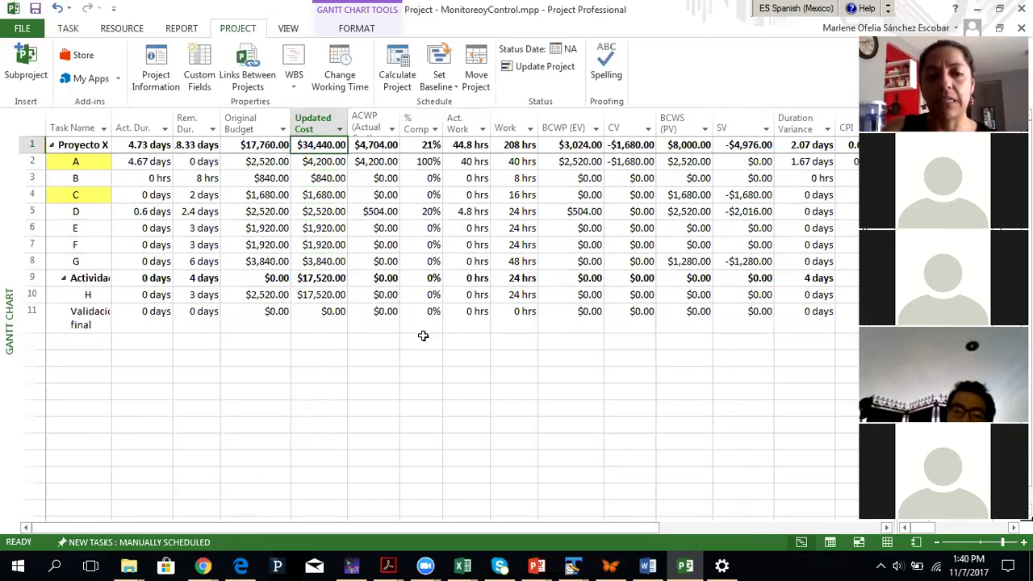
Recheck the updated costs of task H and its summary row against the Proyecto X total.
key(Down)
key(Down)
key(Down)
key(Down)
key(Down)
key(Down)
key(Down)
key(Down)
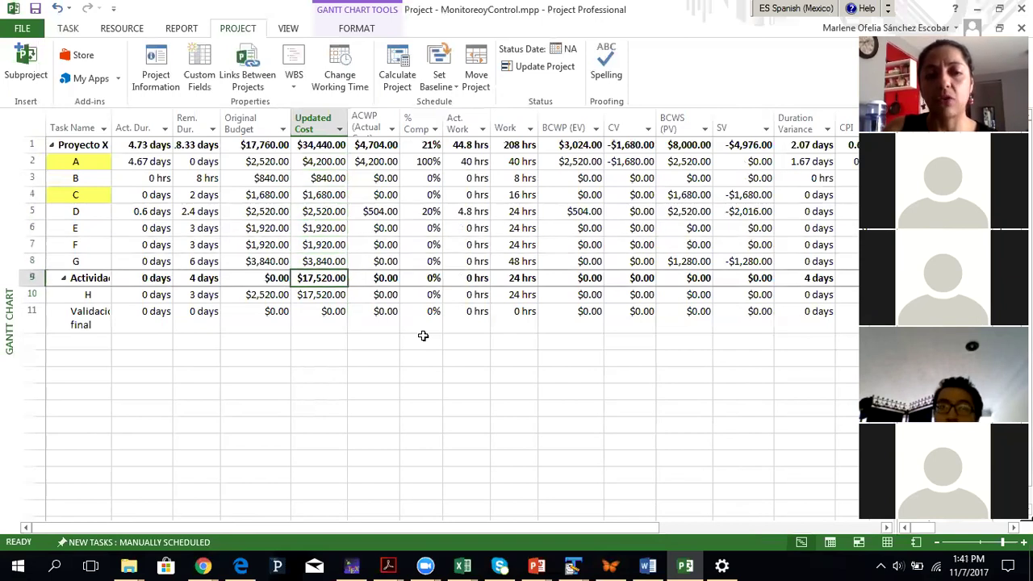
key(Down)
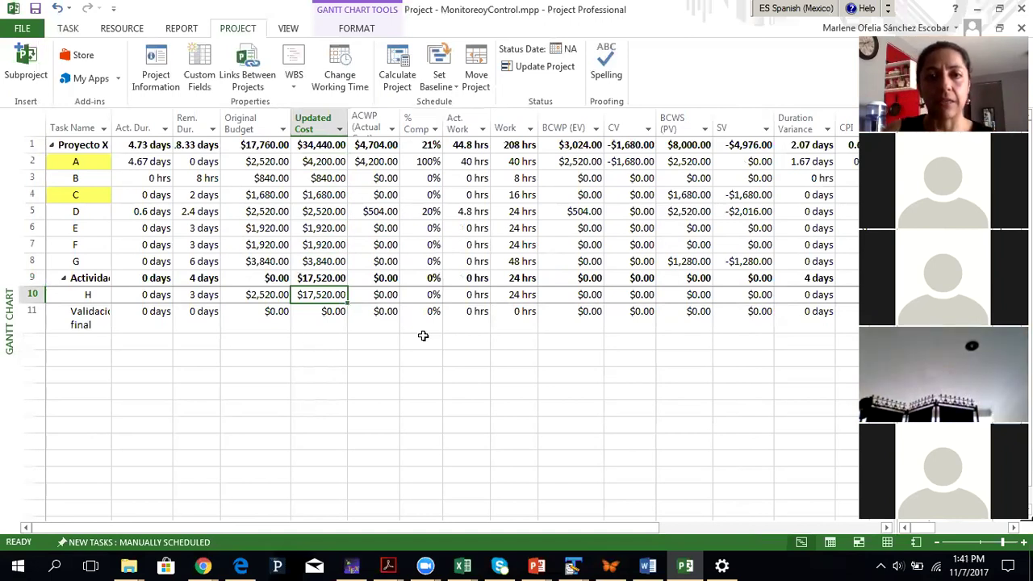
key(Up)
key(Up)
key(Up)
key(Up)
key(Up)
key(Up)
key(Up)
key(Up)
key(Up)
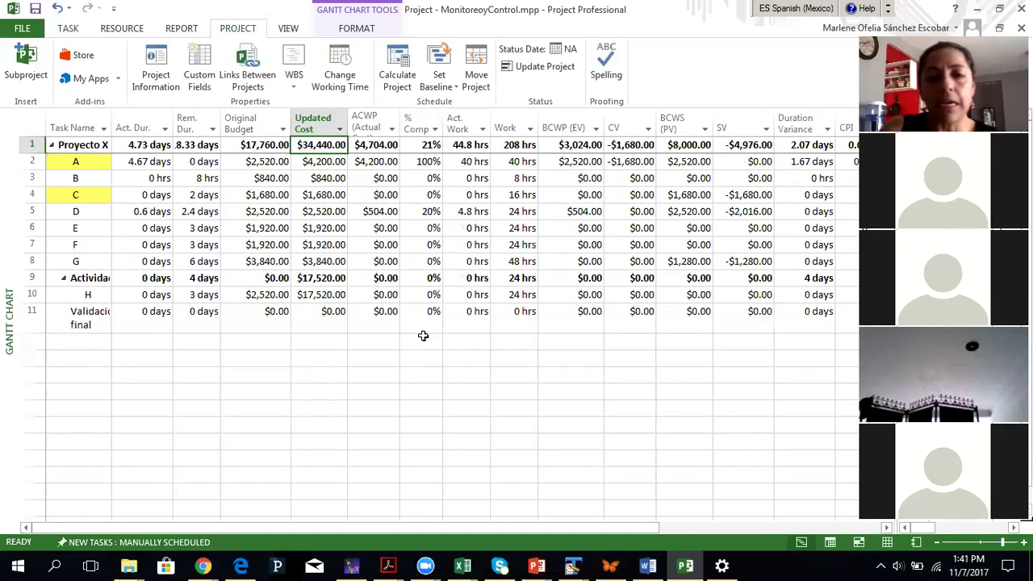
Compare task A's budget, updated and actual costs, and look down the ACWP column through the following tasks.
key(Right)
key(Down)
key(Left)
key(Left)
key(Right)
key(Right)
key(Down)
key(Down)
key(Down)
key(Down)
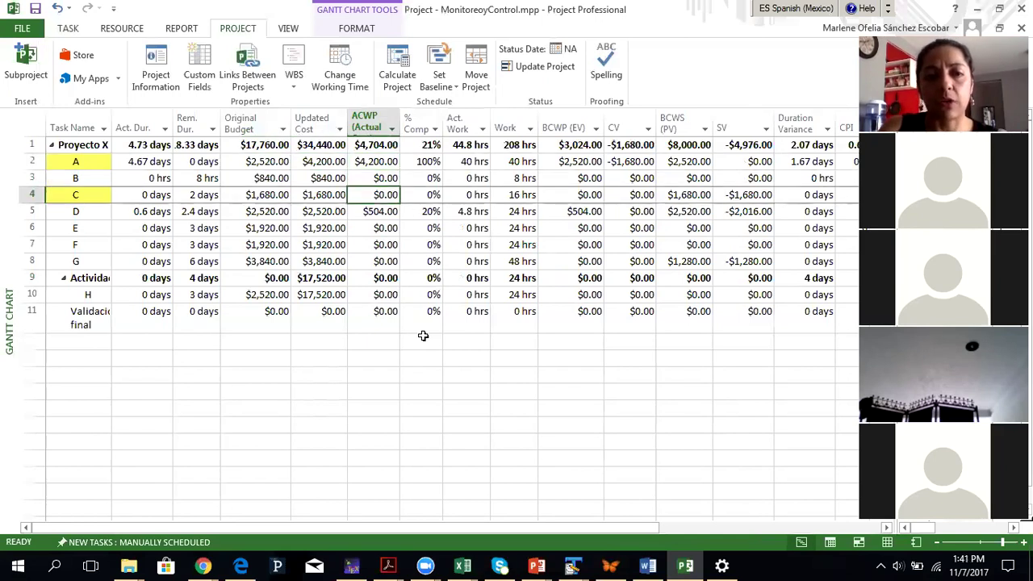
Return to the Proyecto X actual cost and review it alongside task A's actual cost.
key(Up)
key(Up)
key(Up)
key(Up)
key(Up)
key(Down)
key(Down)
key(Down)
key(Up)
key(Up)
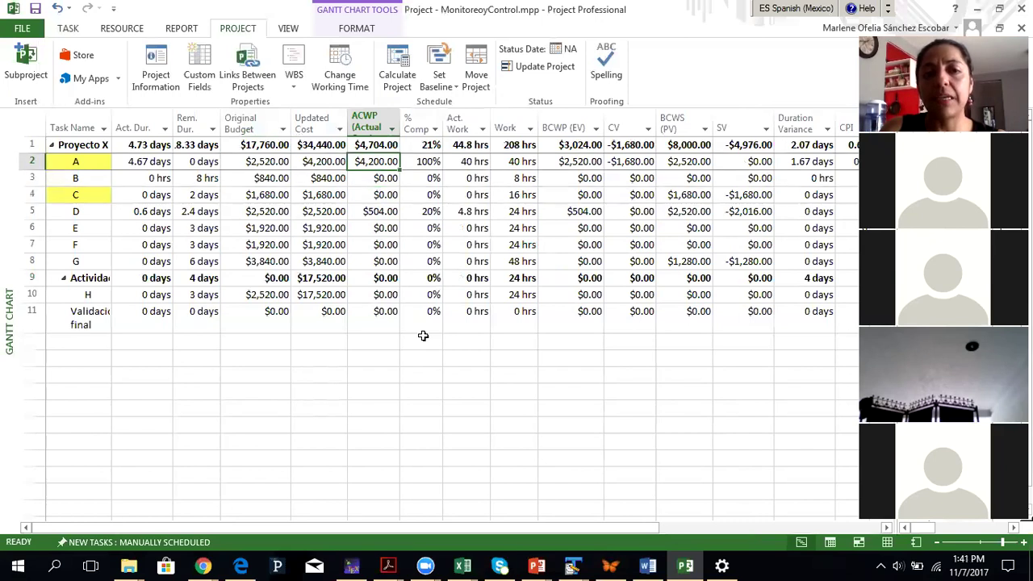
Compare task A's updated and actual costs, and check the actual costs of tasks B to D.
key(Left)
key(Right)
key(Down)
key(Down)
key(Down)
key(Down)
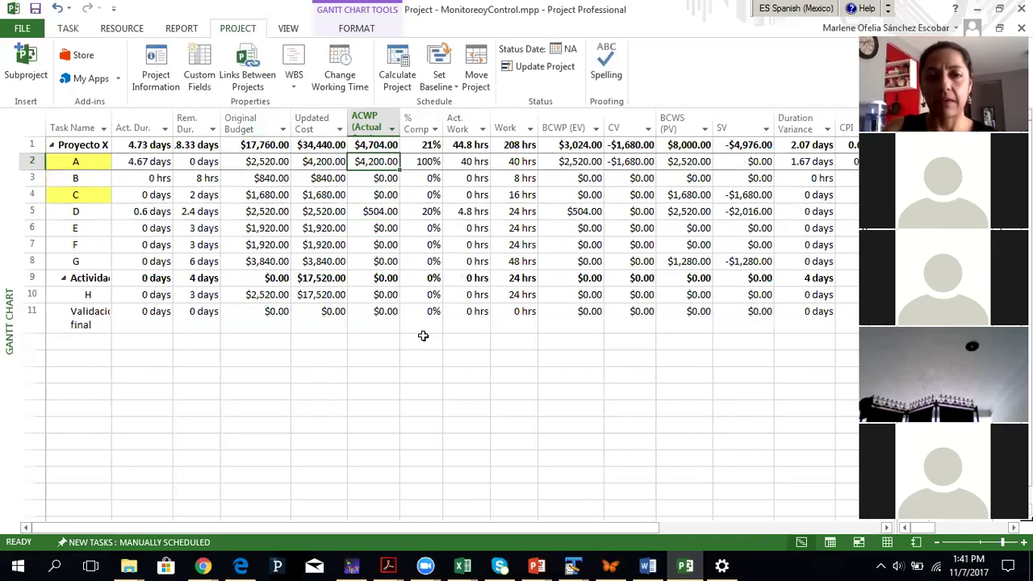
key(Down)
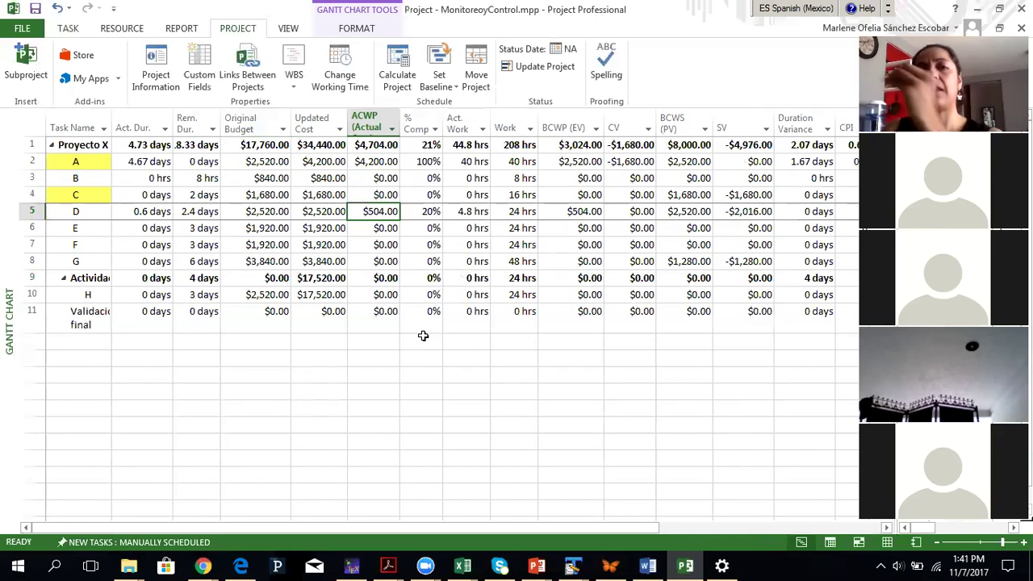
key(Up)
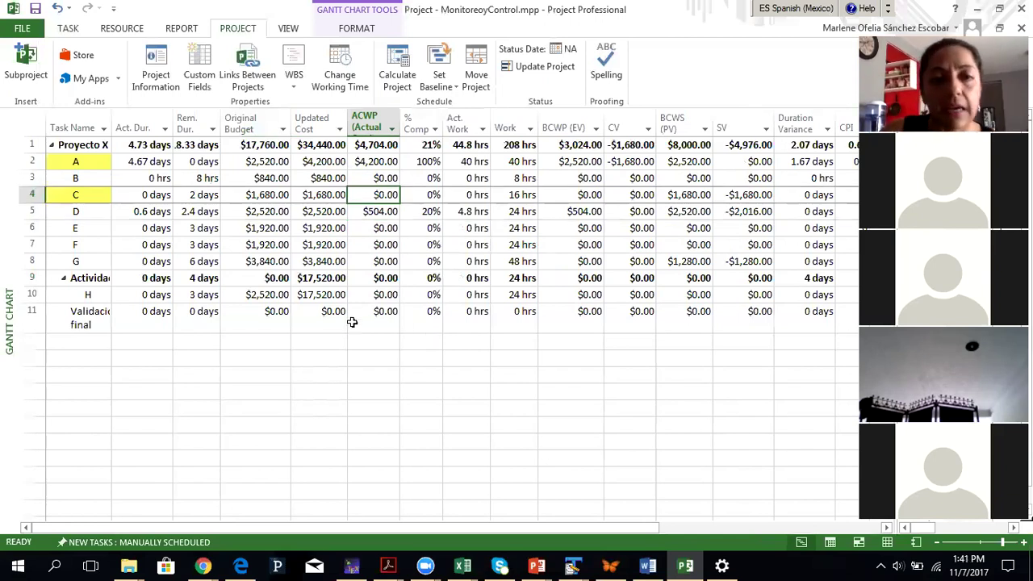
Check which field the ACWP (Actual Cost) column uses in its field settings, leaving them as they are.
right_click(368, 118)
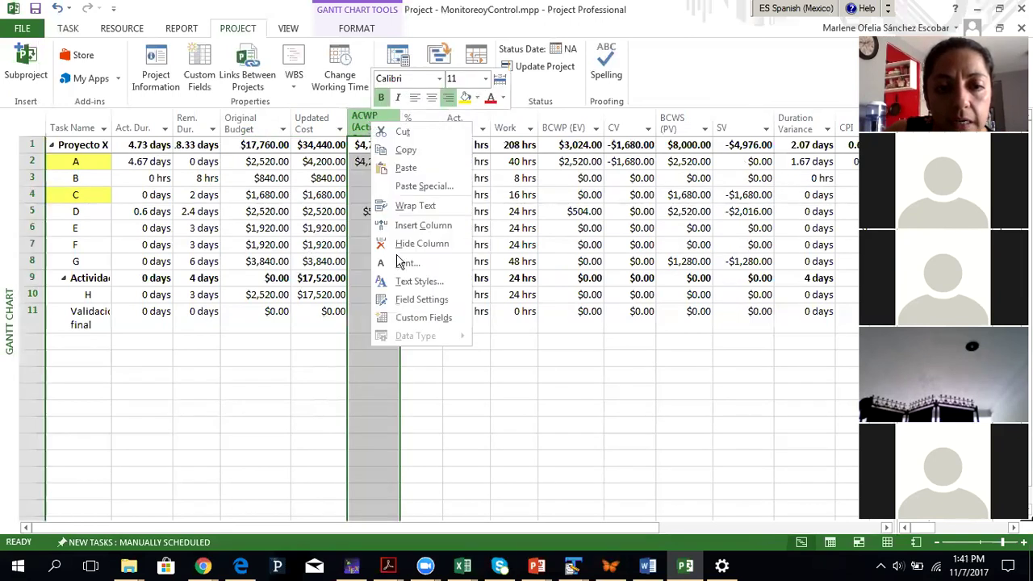
click(416, 306)
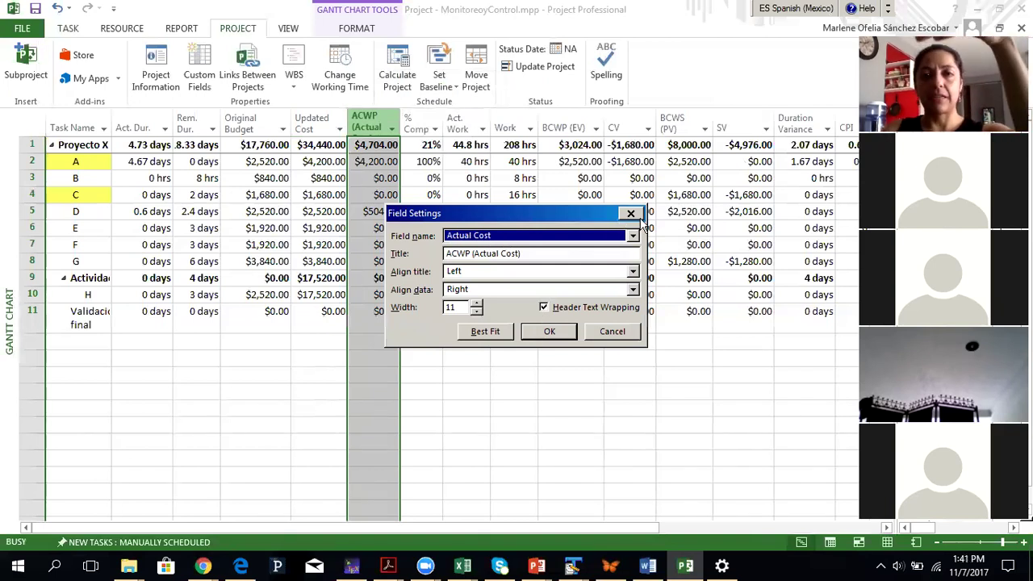
click(611, 330)
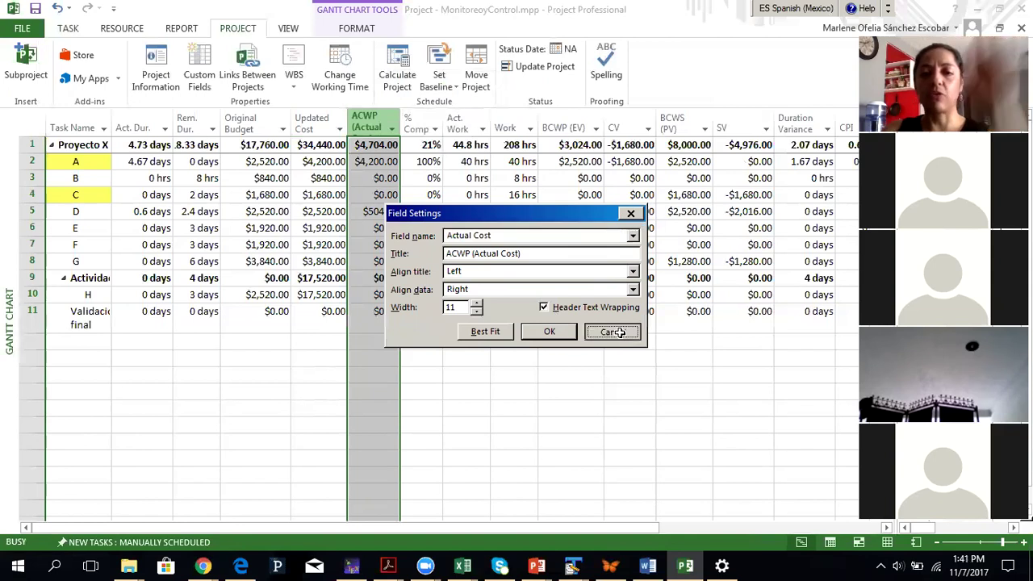
click(293, 342)
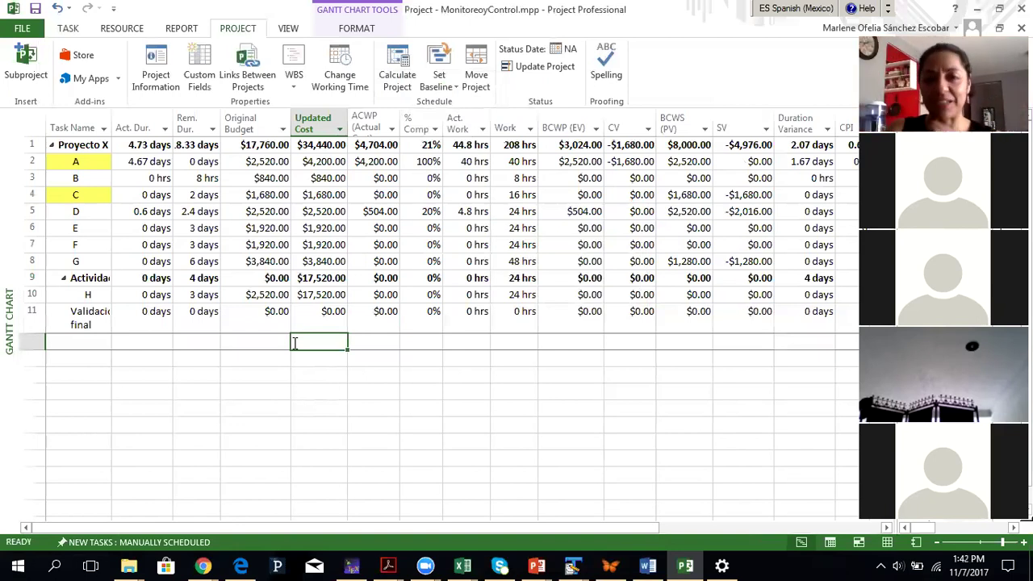
Review task A's actual cost against its original budget, remaining duration and percent complete.
click(360, 161)
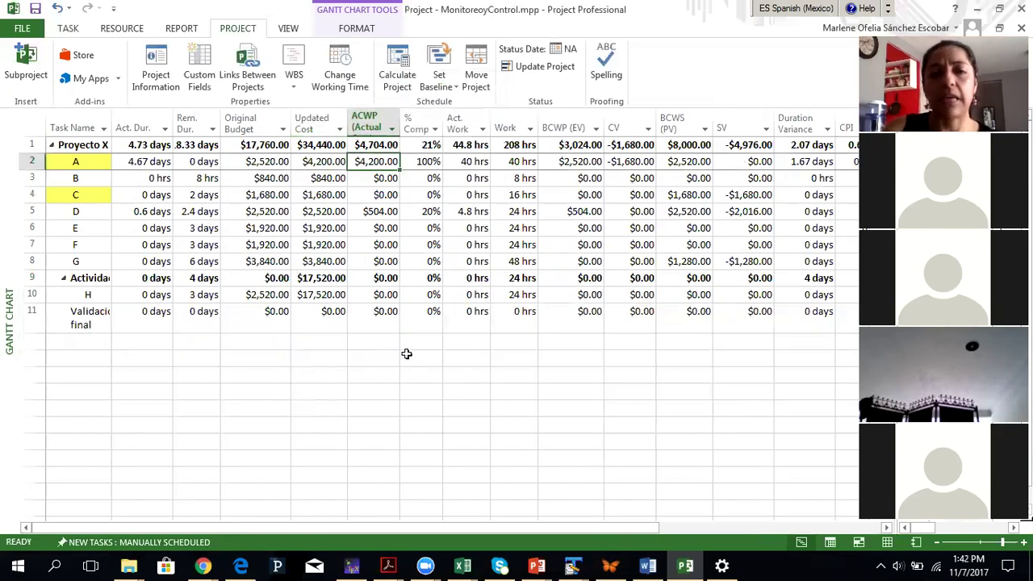
key(Left)
key(Left)
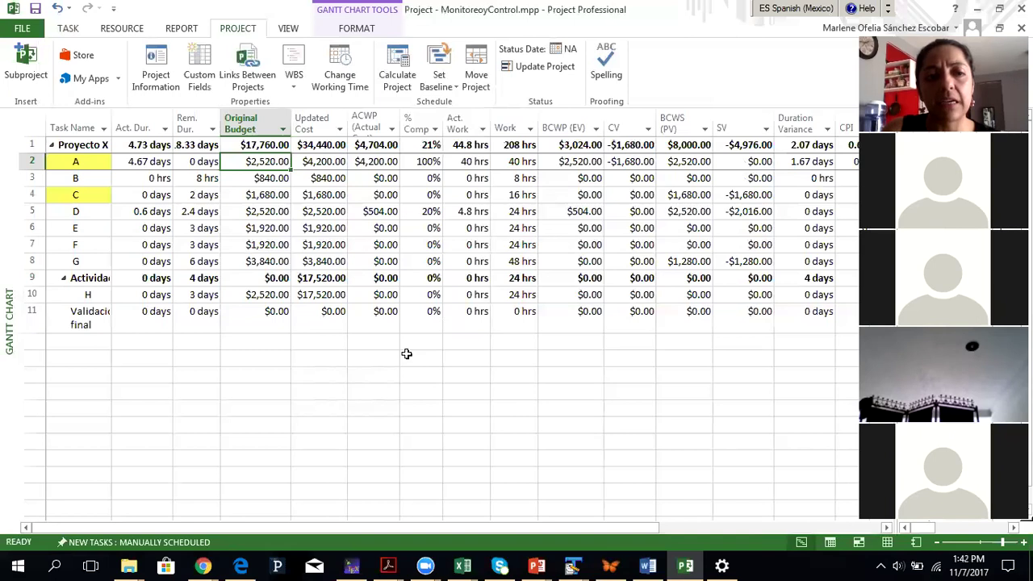
key(Left)
key(Left)
key(Right)
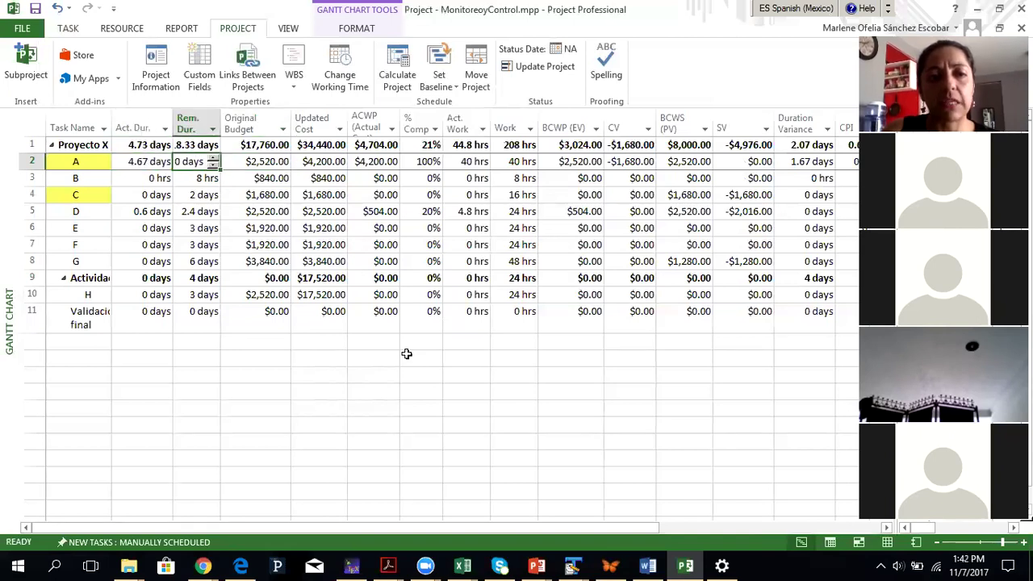
key(Right)
key(Right)
key(Right)
key(Right)
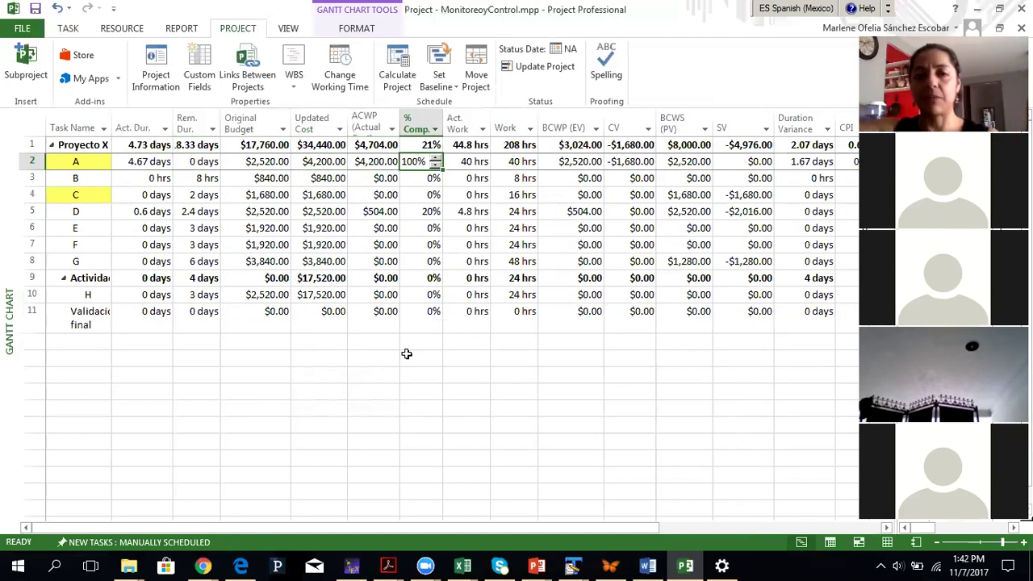
Compare task A's actual work with its total work.
key(Right)
key(Right)
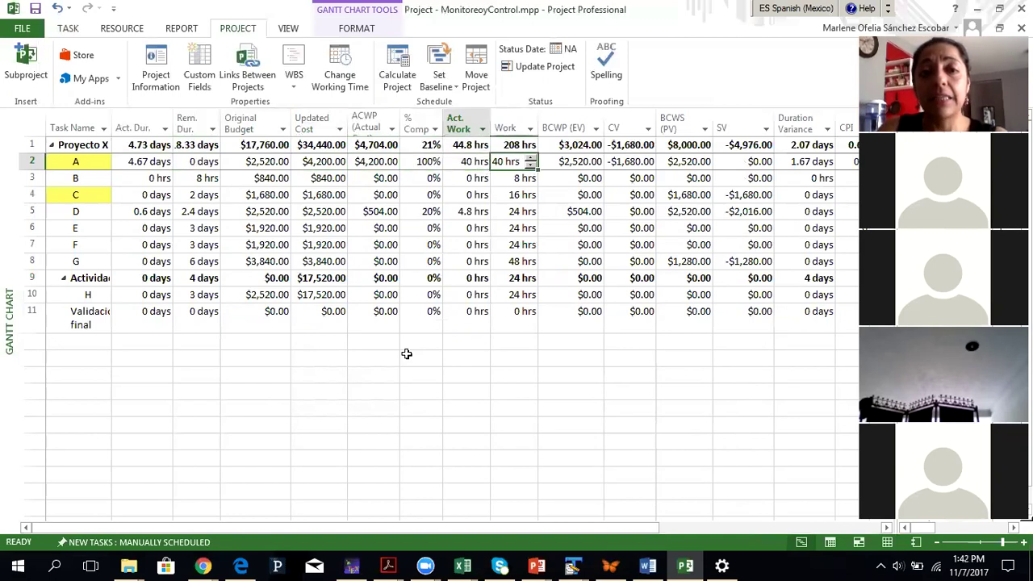
key(Left)
key(Right)
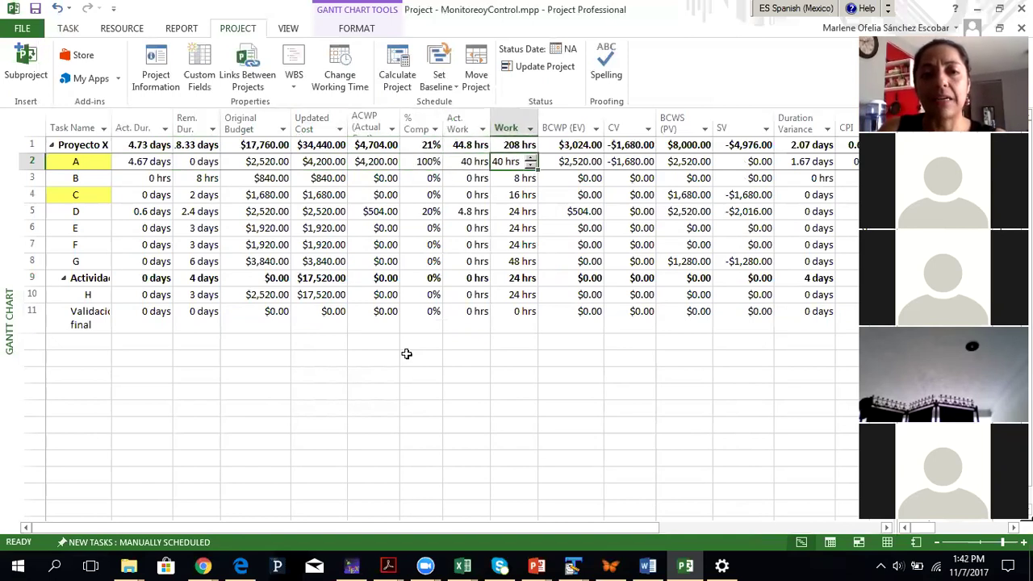
Compare task A's actual cost with its BCWP (EV) earned value.
key(Left)
key(Left)
key(Left)
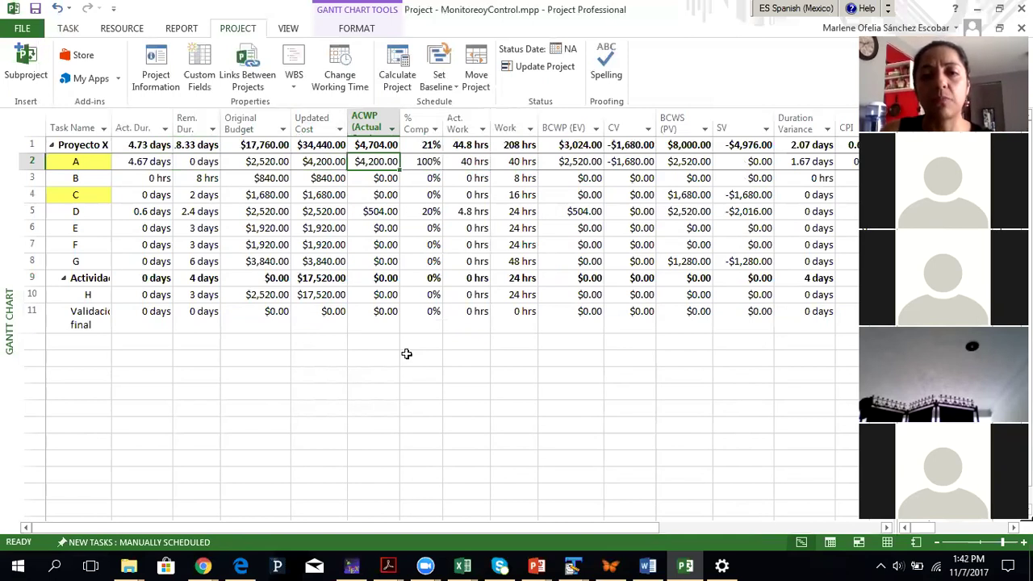
key(Right)
key(Right)
key(Right)
key(Right)
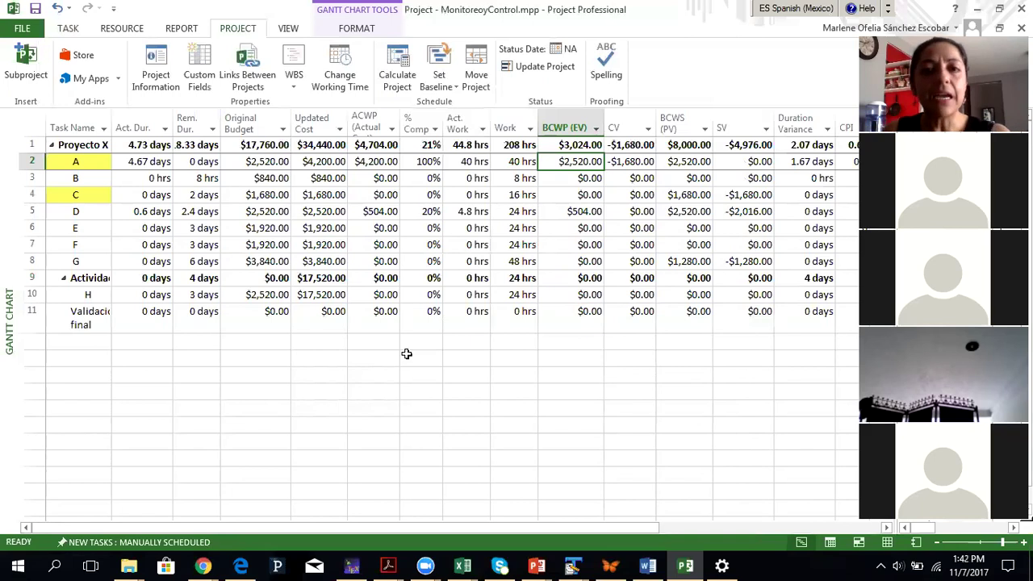
Set task A's actual work to 42 hrs.
click(376, 160)
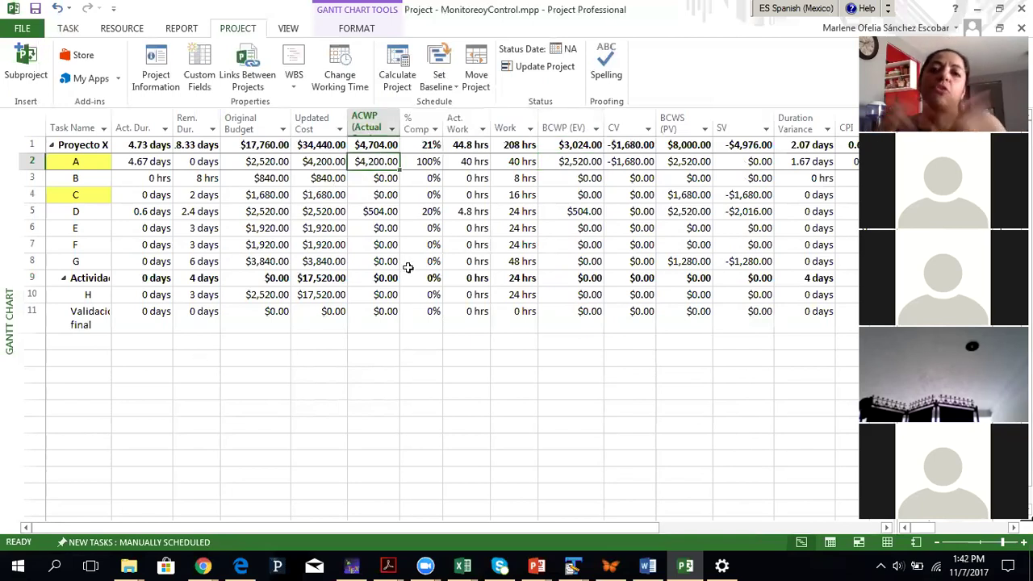
key(Right)
key(Right)
key(Right)
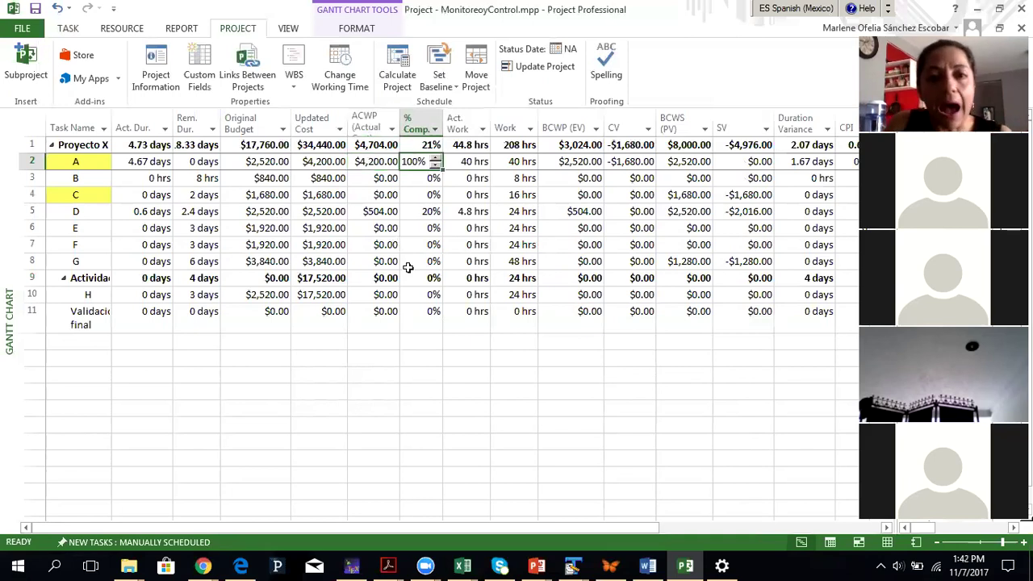
key(Left)
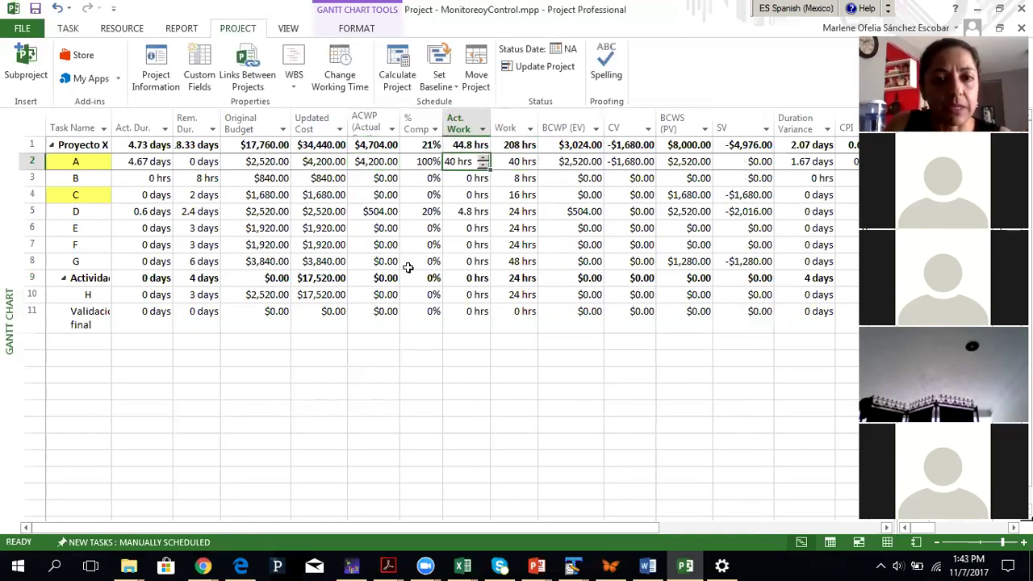
text(42)
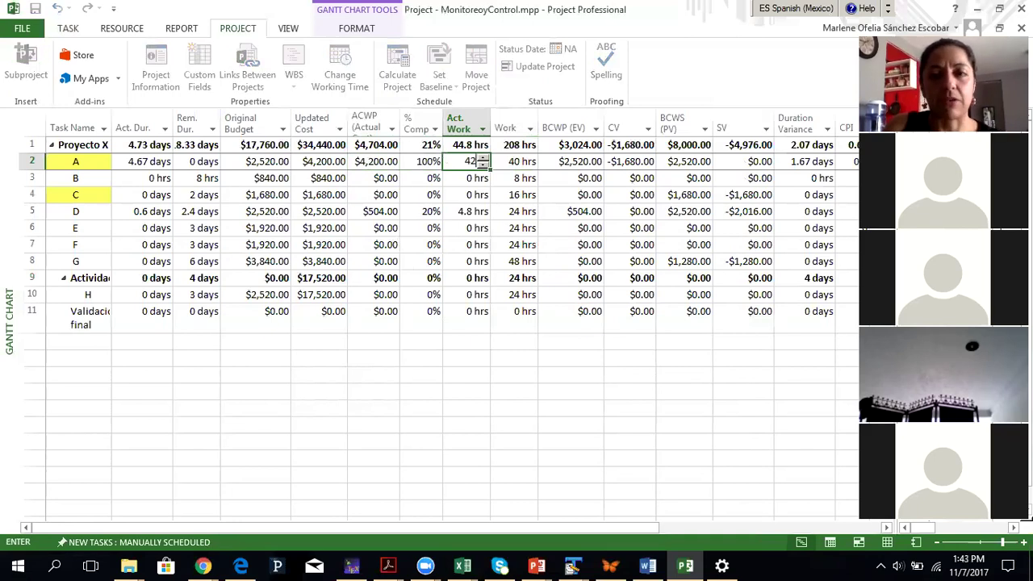
key(Return)
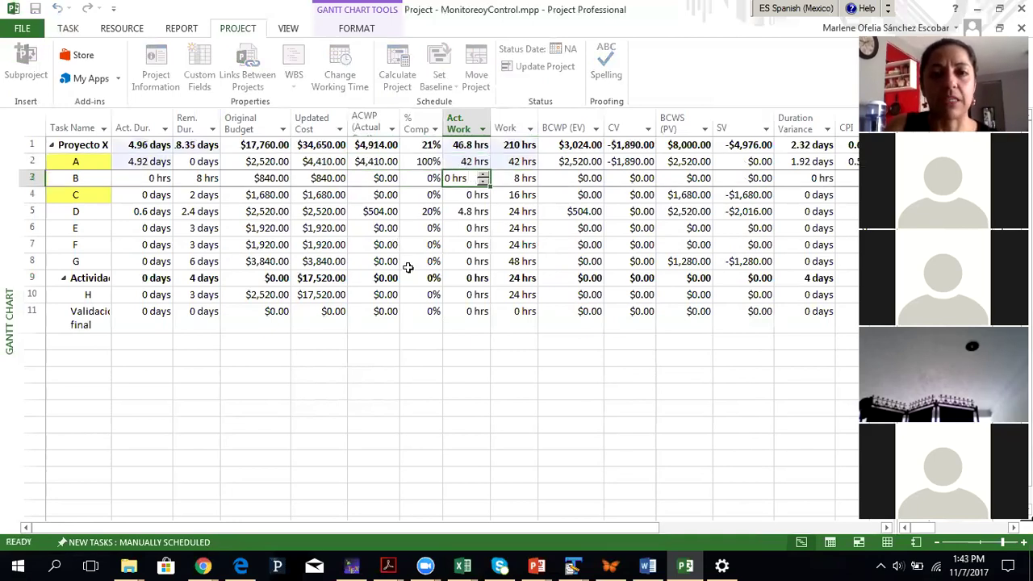
Review task A's percent complete and total work, and compare its actual cost with its original budget.
key(Up)
key(Left)
key(Right)
key(Right)
key(Left)
key(Left)
key(Left)
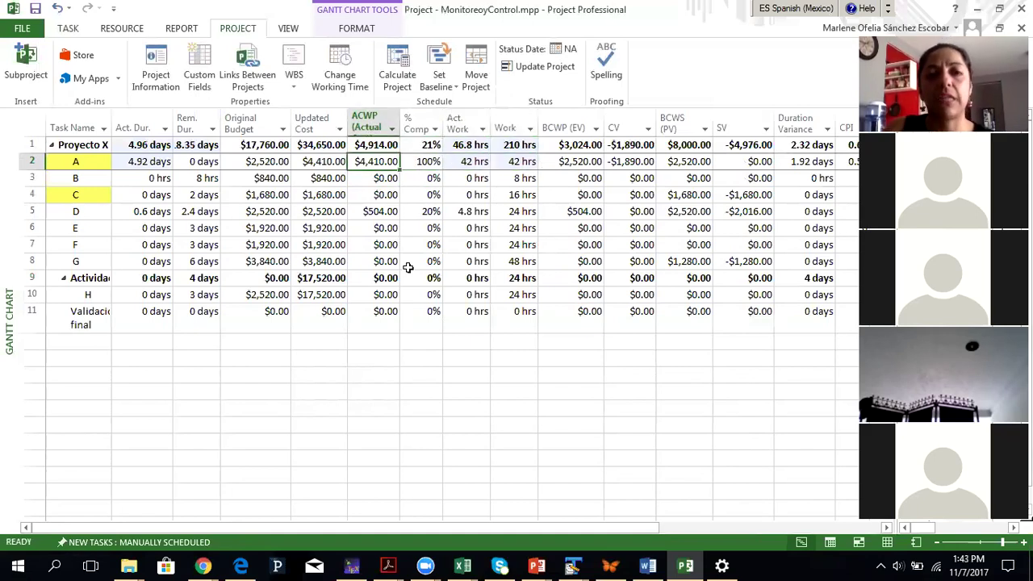
key(Left)
key(Left)
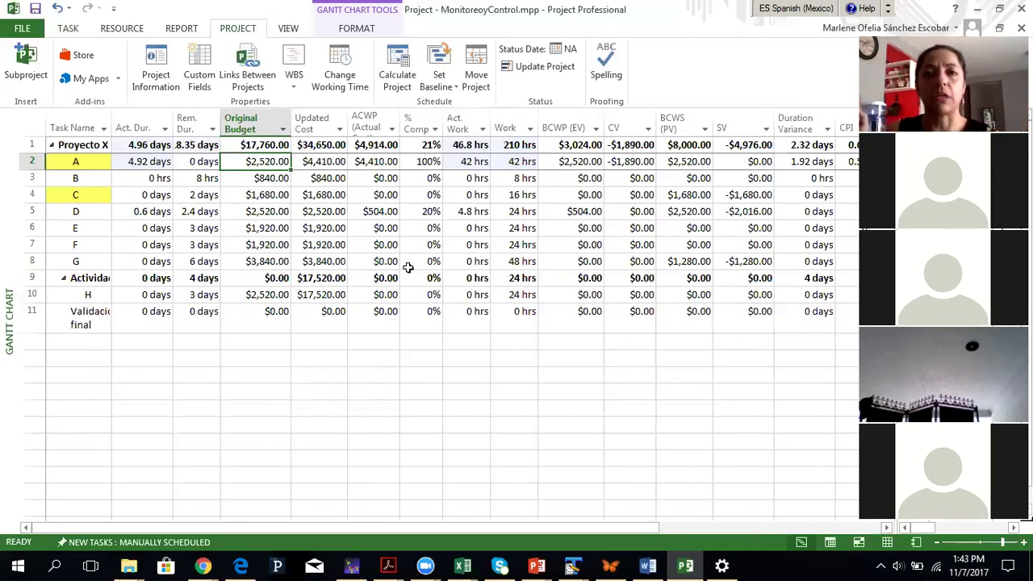
Check task A's BCWP (EV) earned value and its cost variance (CV).
key(Right)
key(Right)
key(Right)
key(Right)
key(Right)
key(Right)
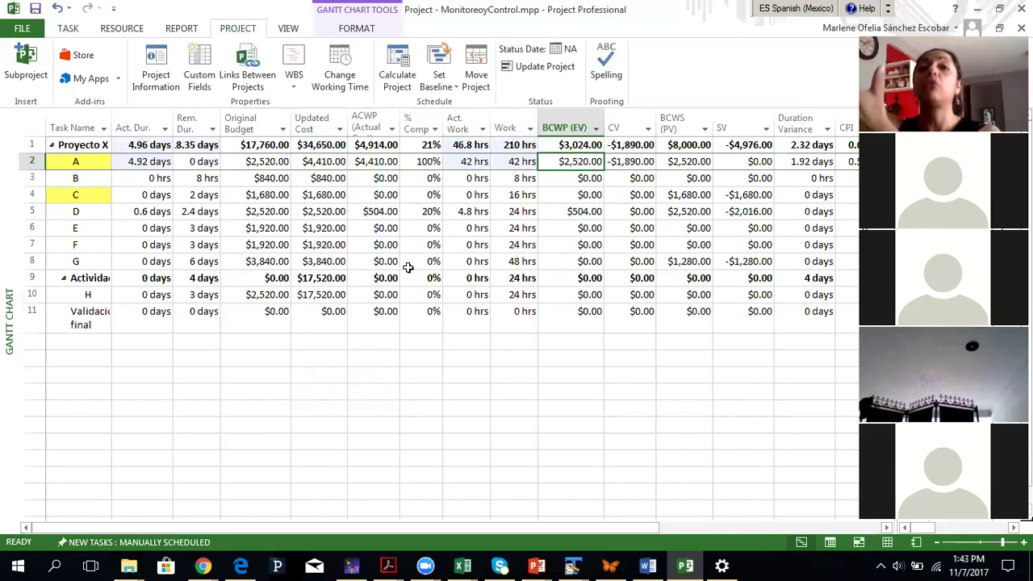
key(Left)
key(Right)
key(Right)
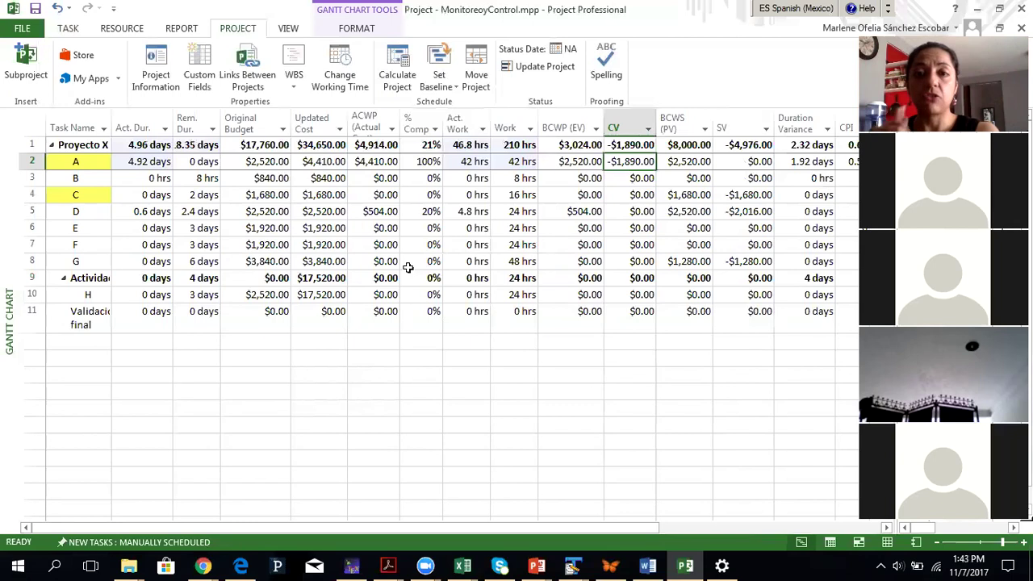
Examine task A's BCWS (PV) planned value, schedule variance, duration variance and CPI.
key(Right)
key(Right)
key(Left)
key(Left)
key(Right)
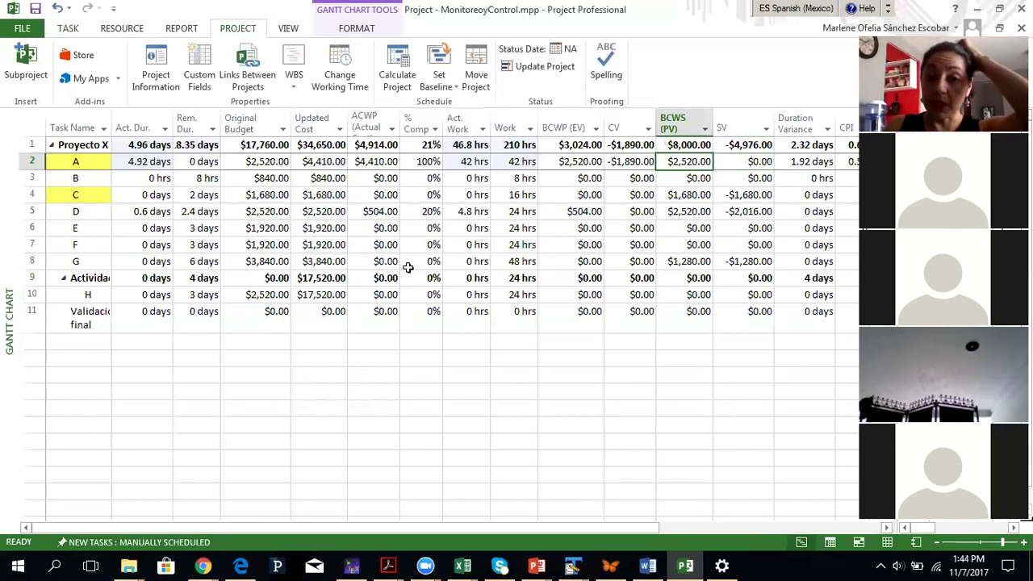
key(Right)
key(Right)
key(Right)
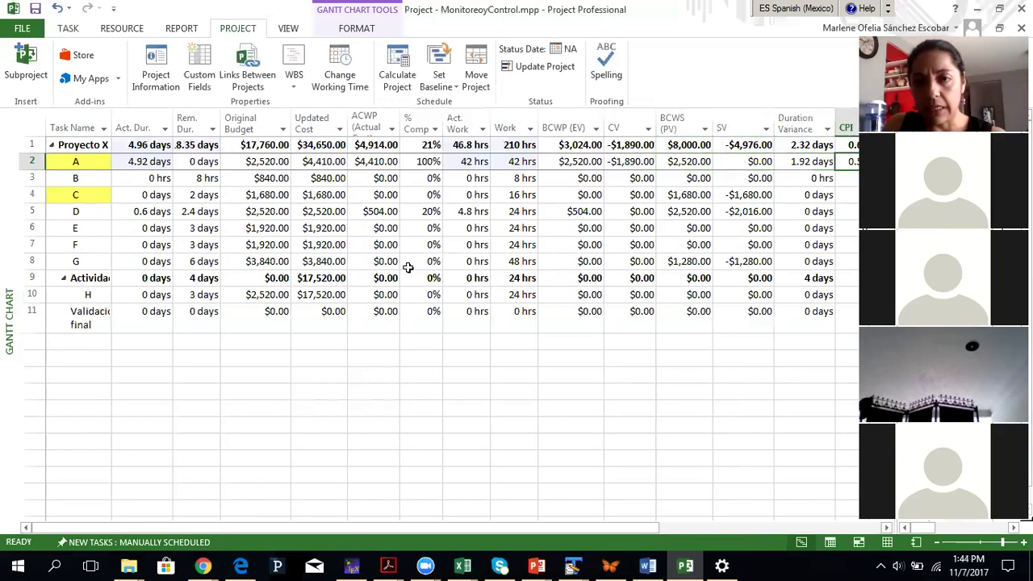
key(Left)
key(Right)
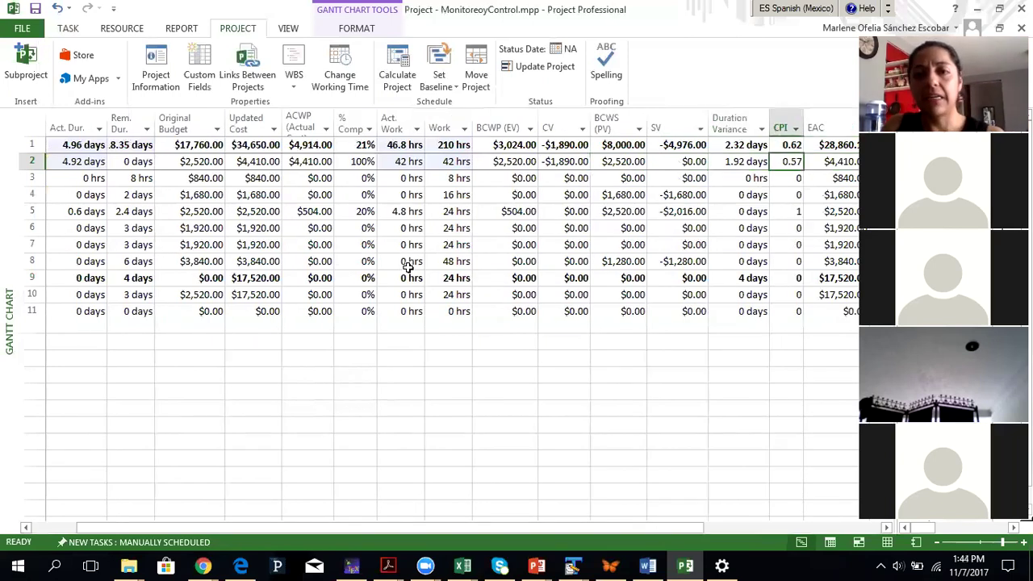
key(Left)
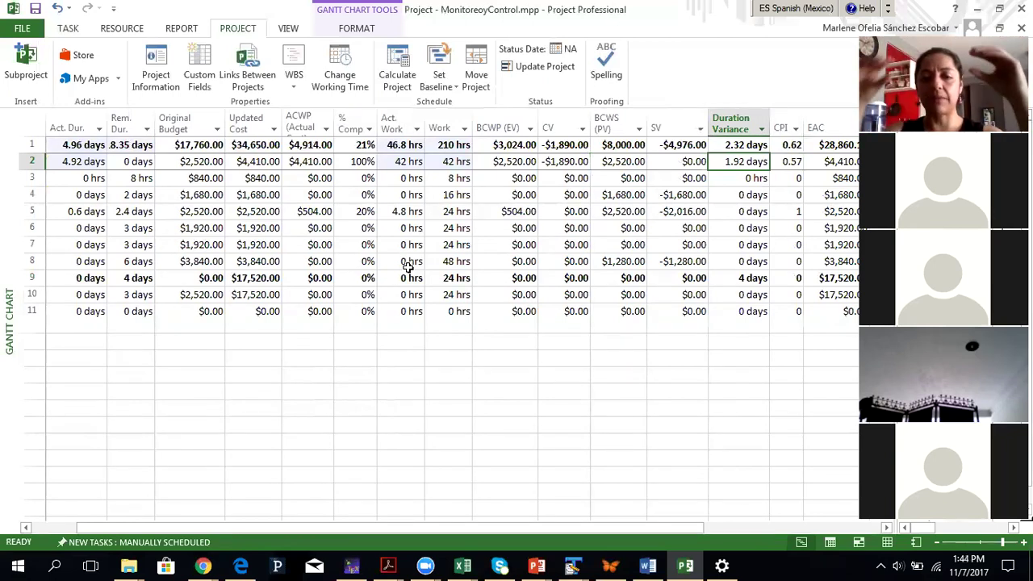
Switch to the Week12 Monitoring and Control presentation in PowerPoint and consult the Ejemplo chart explaining time variance on slide 18.
mouse_move(537, 565)
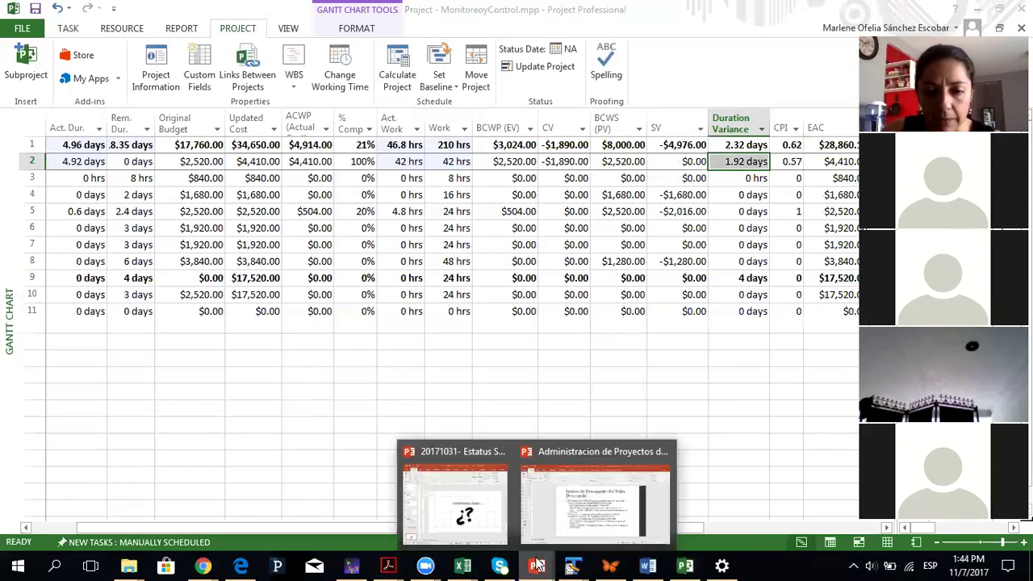
click(565, 501)
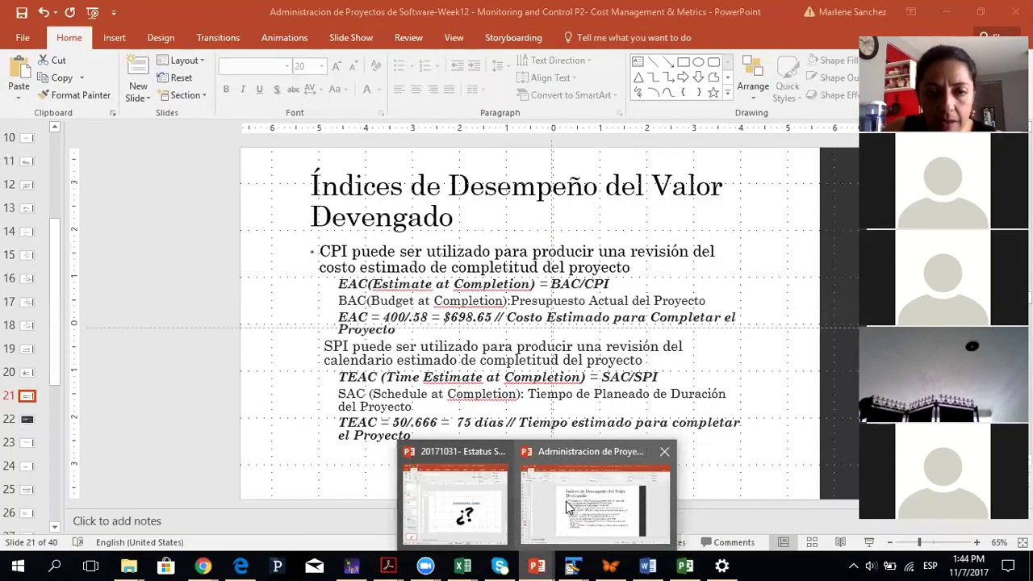
click(31, 375)
key(Up)
key(Up)
key(Up)
key(Down)
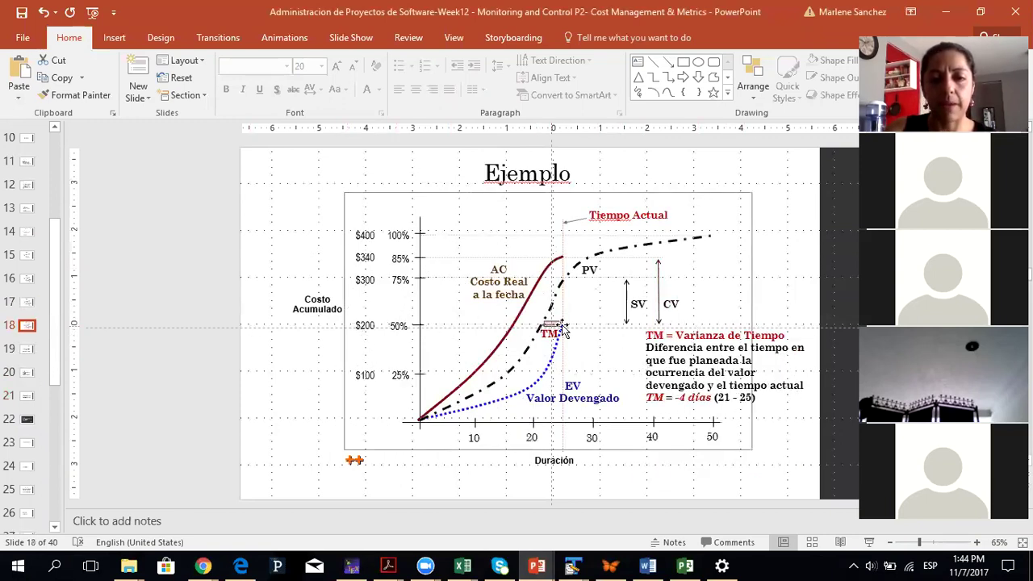
Switch back to the plan in Project and examine task A's CPI and EAC, followed by Proyecto X's overall EAC.
key(alt+Tab)
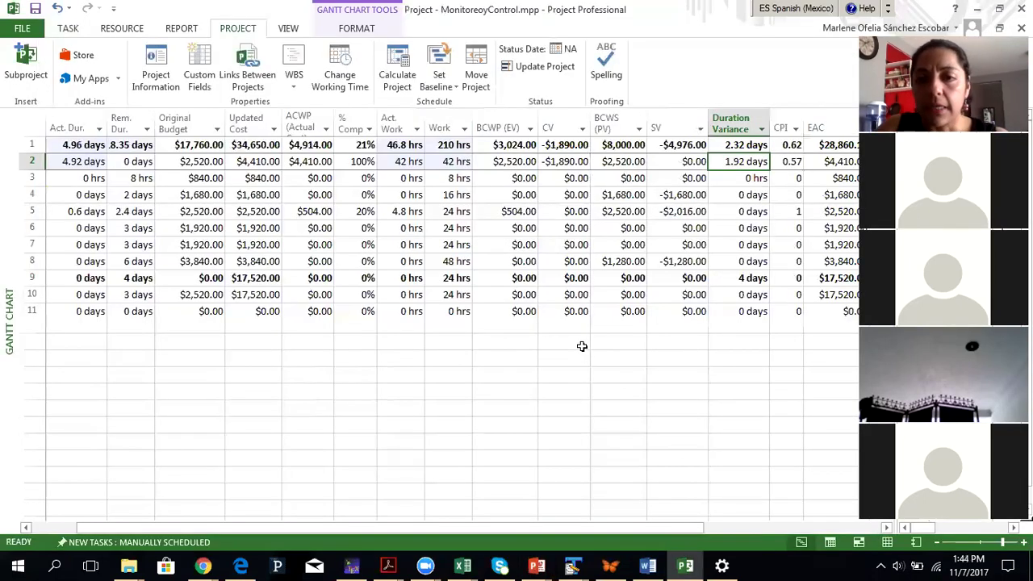
click(790, 161)
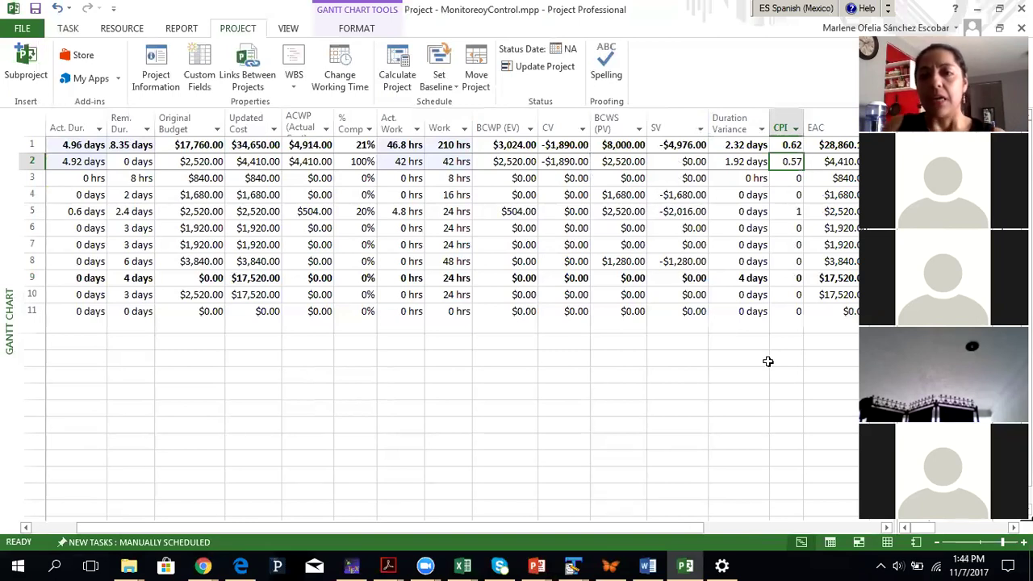
key(Right)
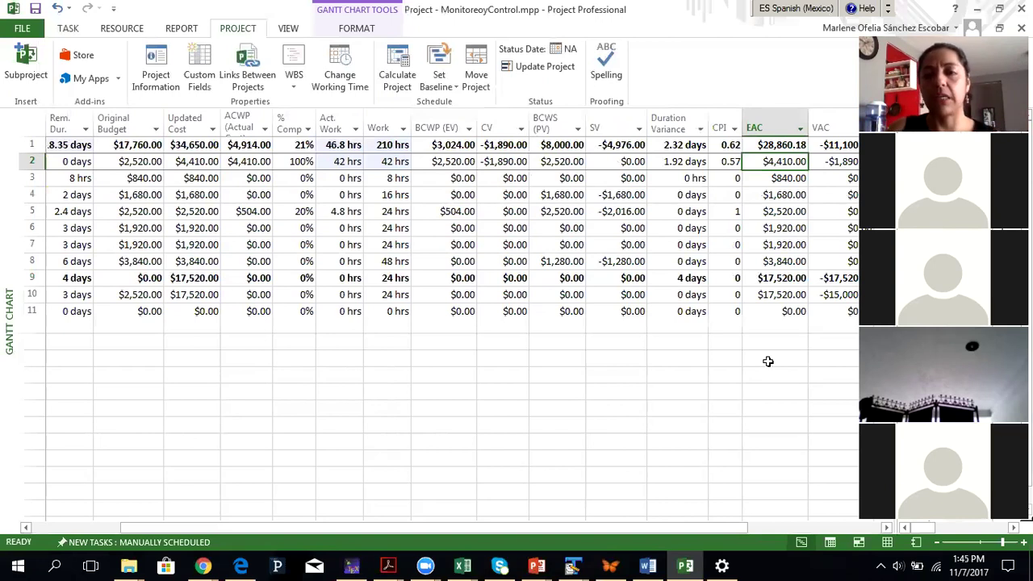
key(Up)
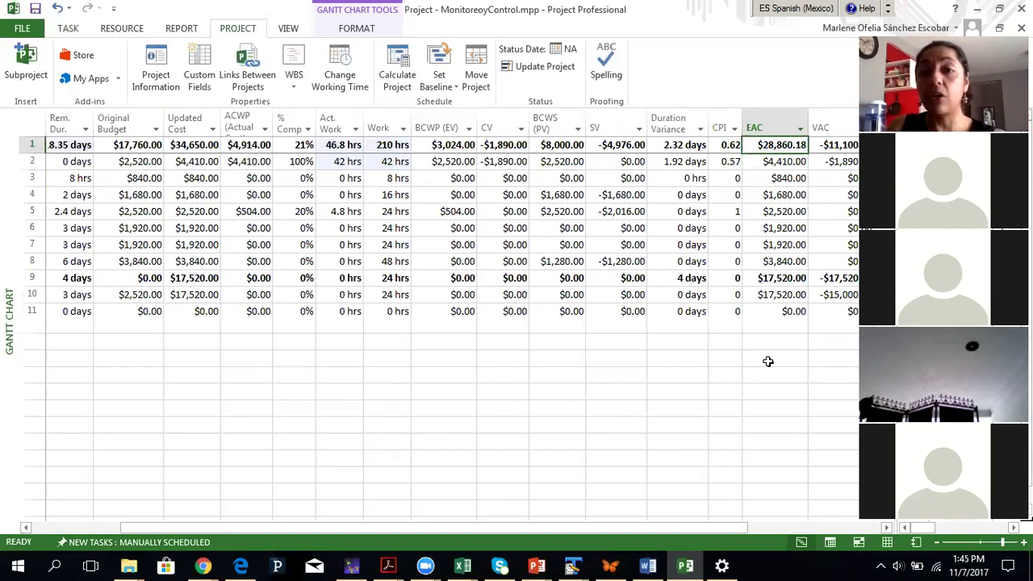
key(Left)
key(Left)
key(Left)
key(Left)
key(Right)
key(Right)
key(Right)
key(Right)
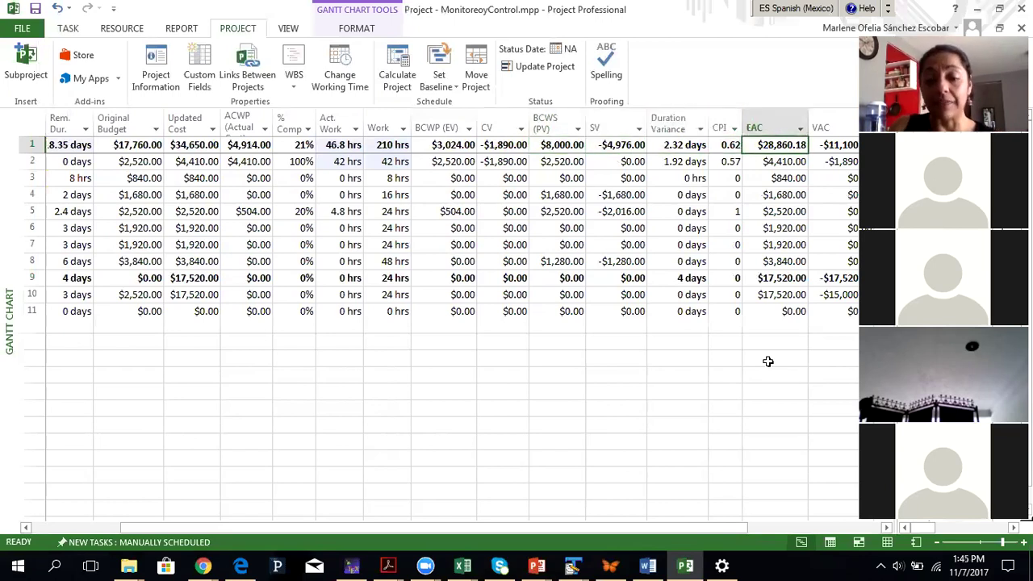
Review Proyecto X's updated cost and the updated costs of its first tasks.
key(Left)
key(Left)
key(Left)
key(Left)
key(Left)
key(Left)
key(Left)
key(Left)
key(Left)
key(Left)
key(Left)
key(Left)
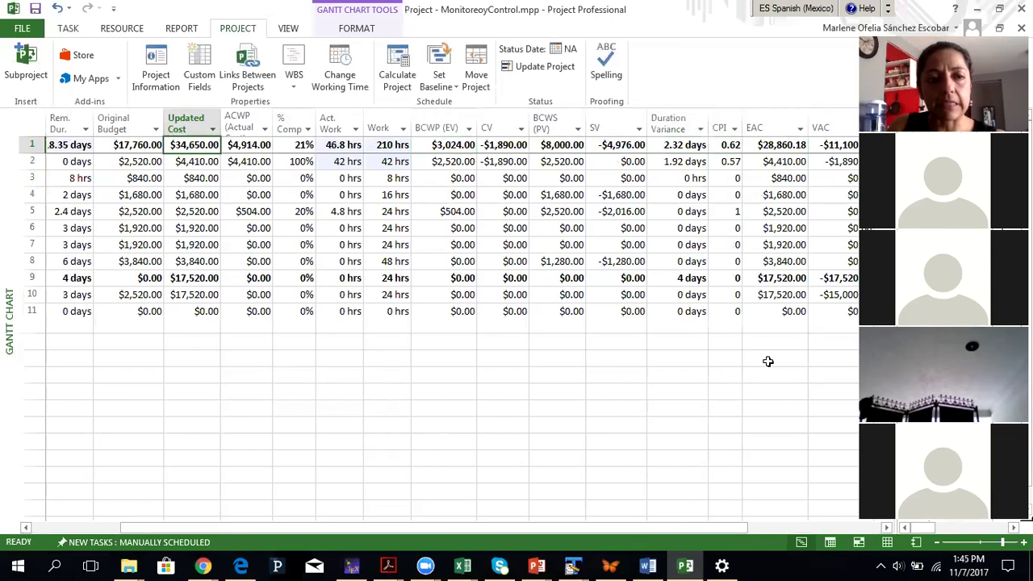
key(Right)
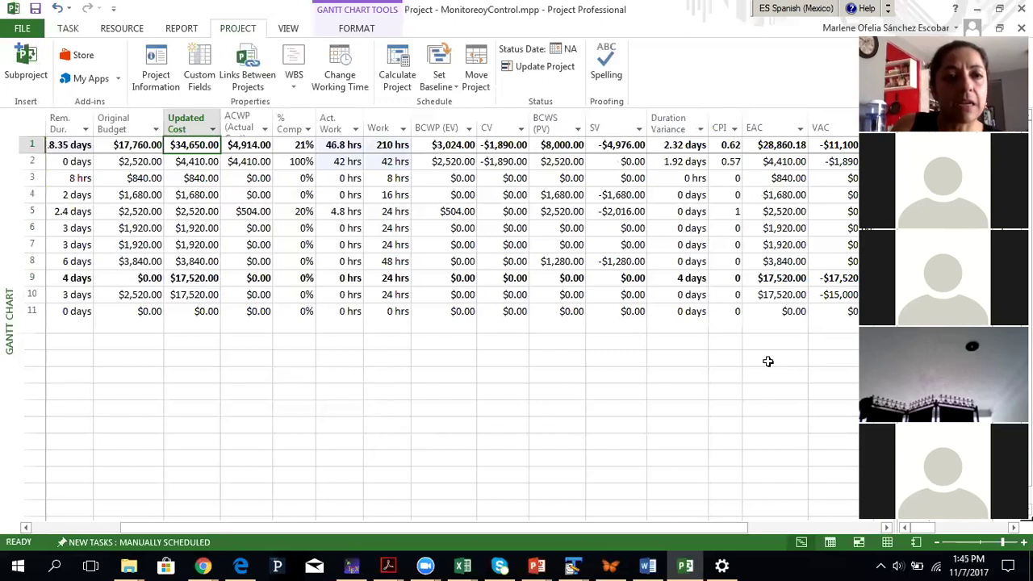
key(Down)
key(Down)
key(Down)
key(Up)
key(Up)
key(Up)
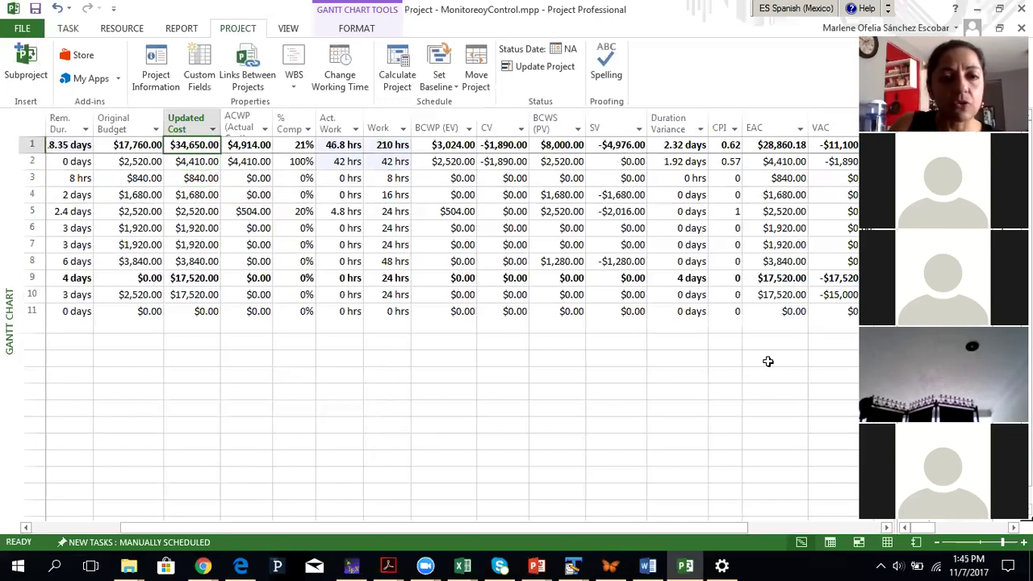
Compare Proyecto X's CPI with its EAC and check its BCWS (PV) planned value.
key(Right)
key(Right)
key(Right)
key(Right)
key(Right)
key(Right)
key(Right)
key(Right)
key(Right)
key(Right)
key(Right)
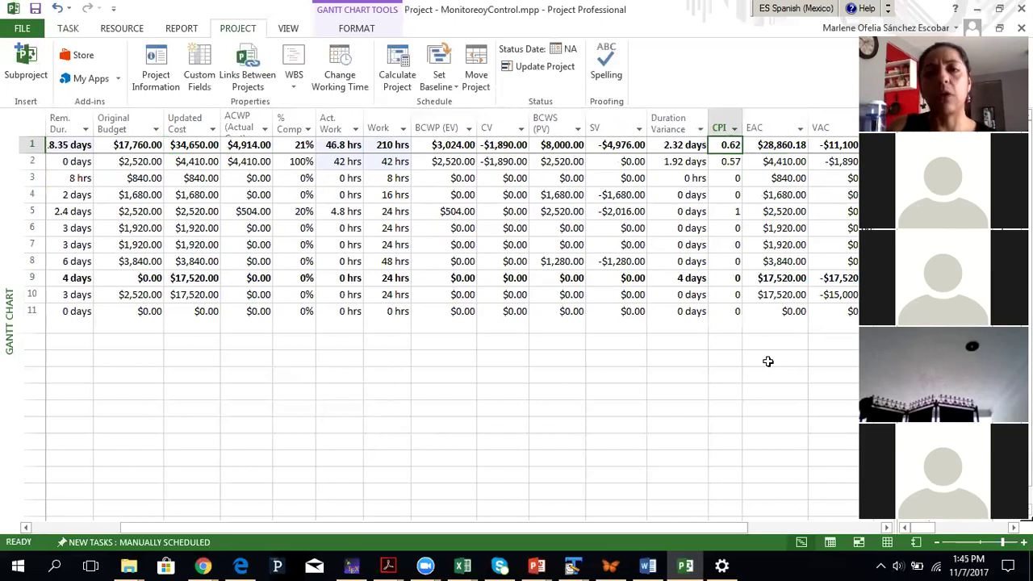
key(Left)
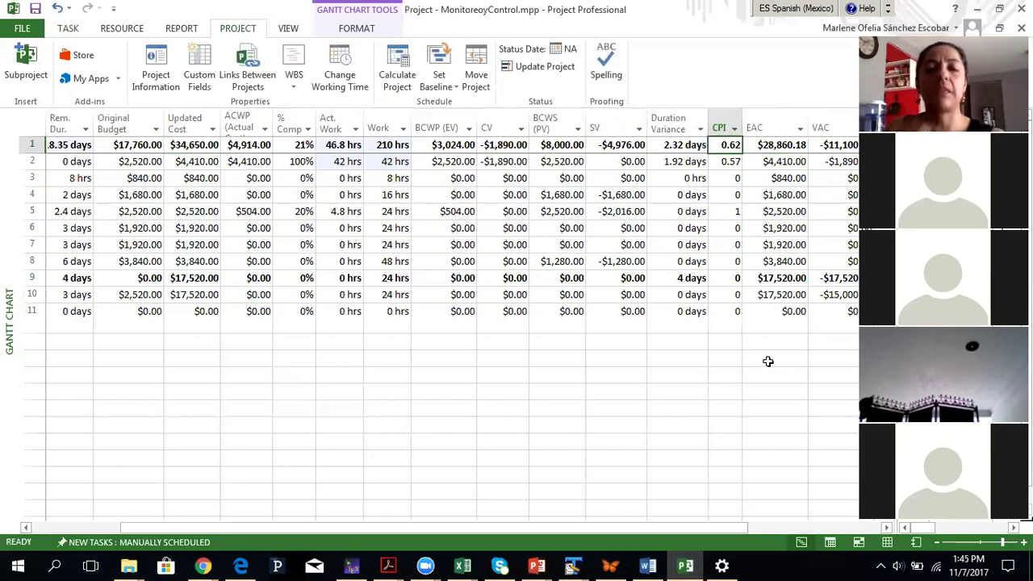
key(Right)
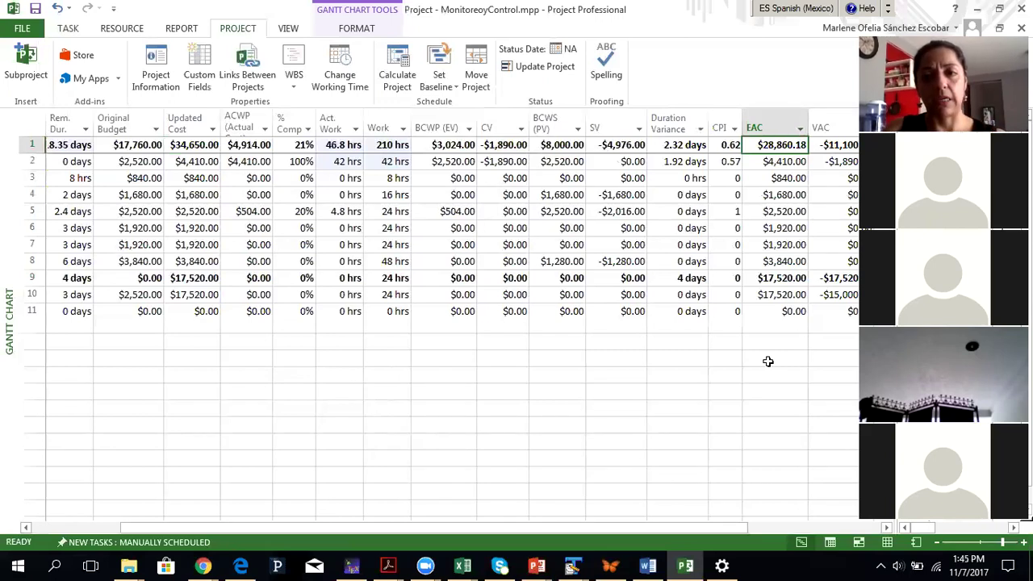
key(Left)
key(Left)
key(Left)
key(Left)
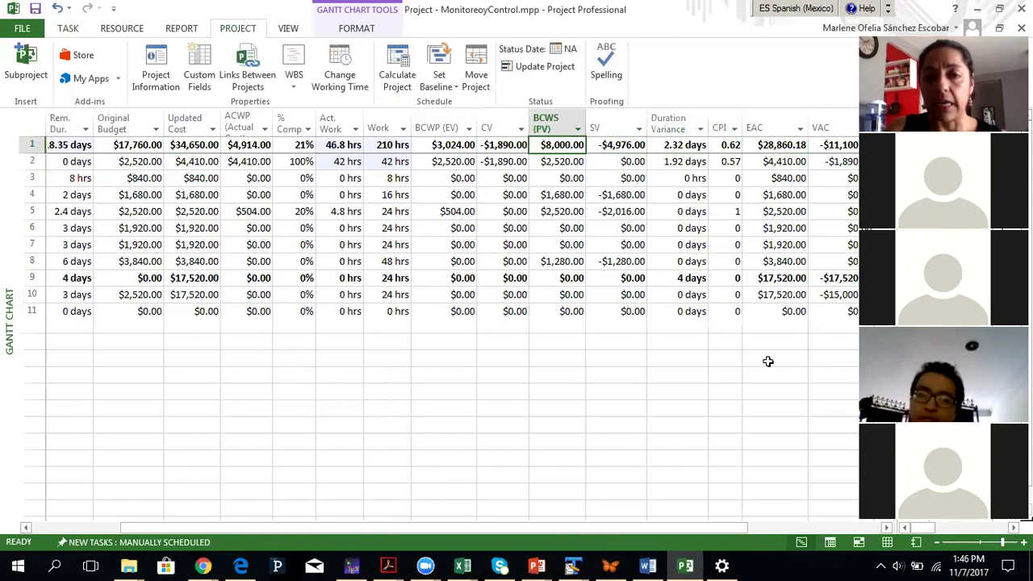
Compare task A's updated cost with its original budget, and check its percent complete and actual work.
key(Down)
key(Left)
key(Left)
key(Left)
key(Left)
key(Left)
key(Left)
key(Left)
key(Left)
key(Left)
key(Left)
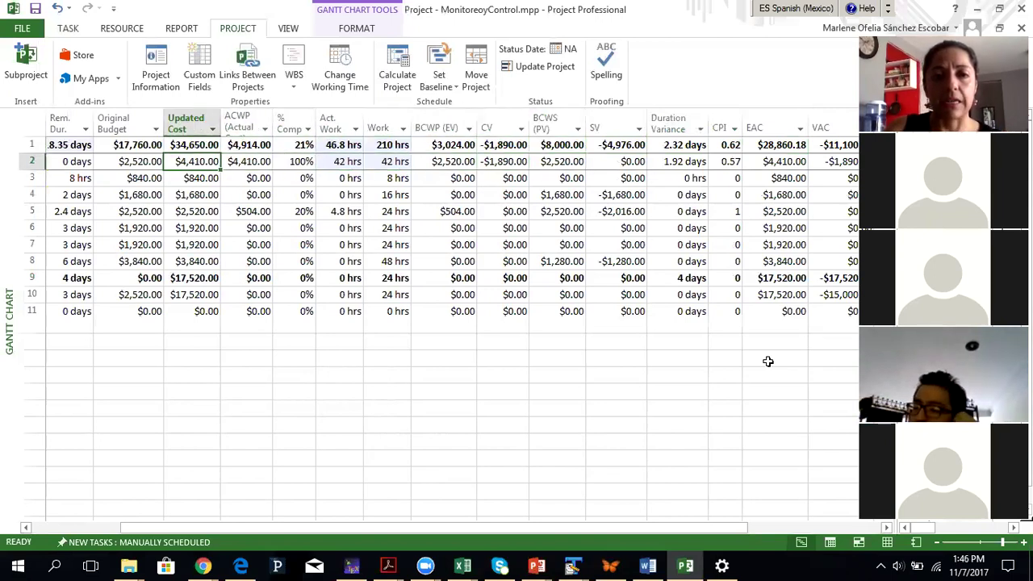
key(Left)
key(Right)
key(Right)
key(Right)
key(Right)
key(Right)
key(Right)
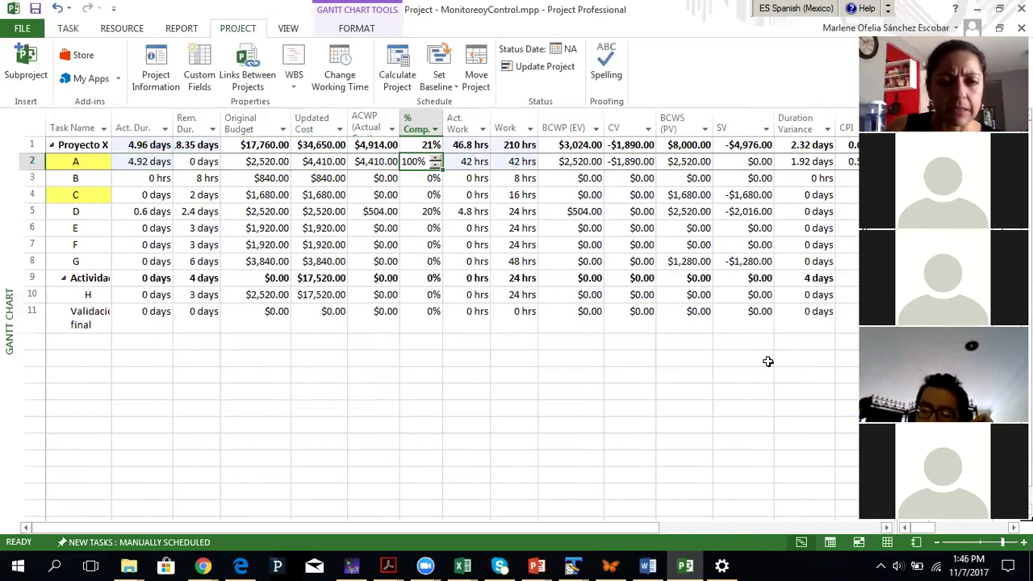
key(Right)
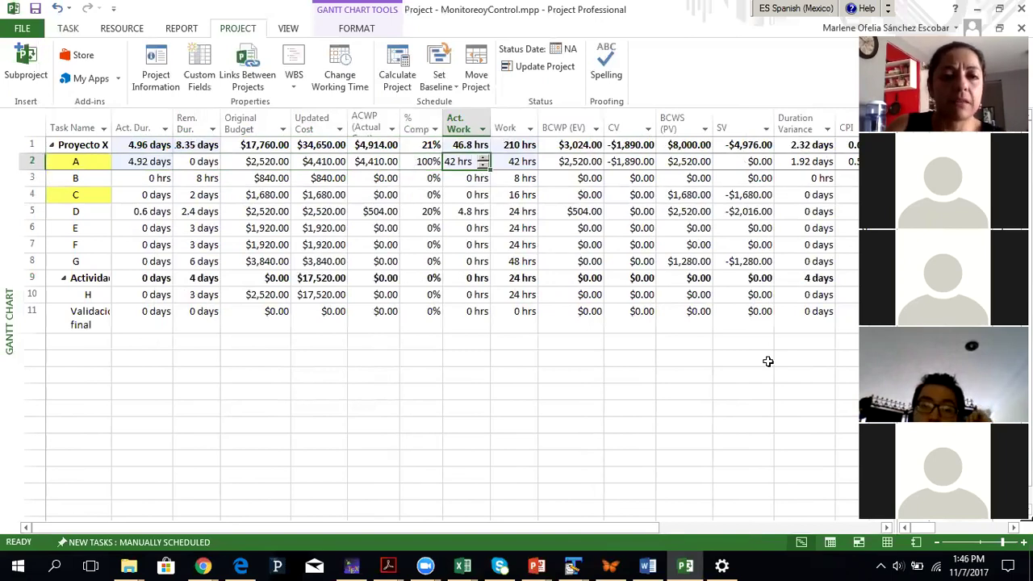
Compare task B's total work with its actual work and earned value.
key(Down)
key(Right)
key(Right)
key(Right)
key(Left)
key(Left)
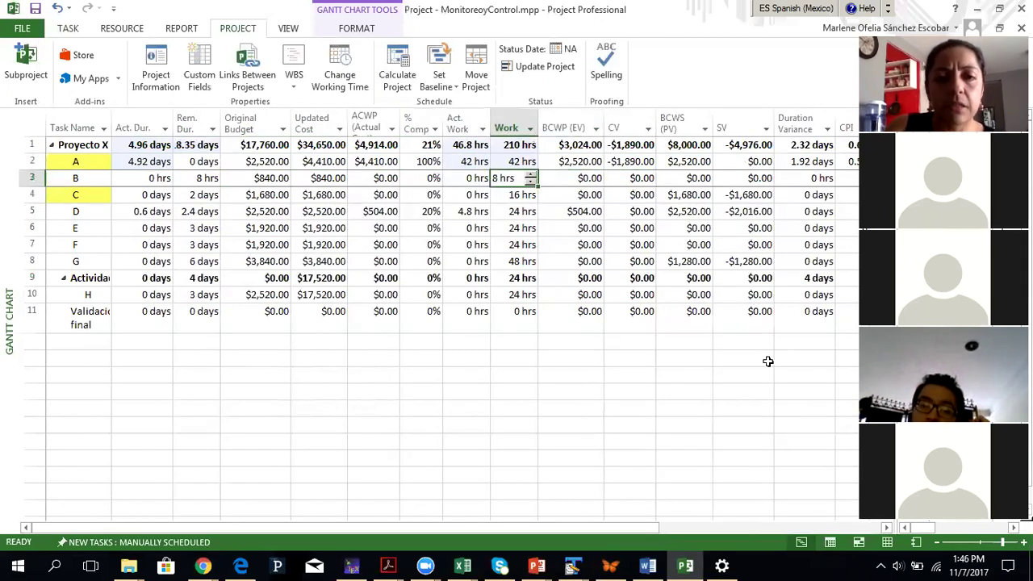
key(Left)
key(Right)
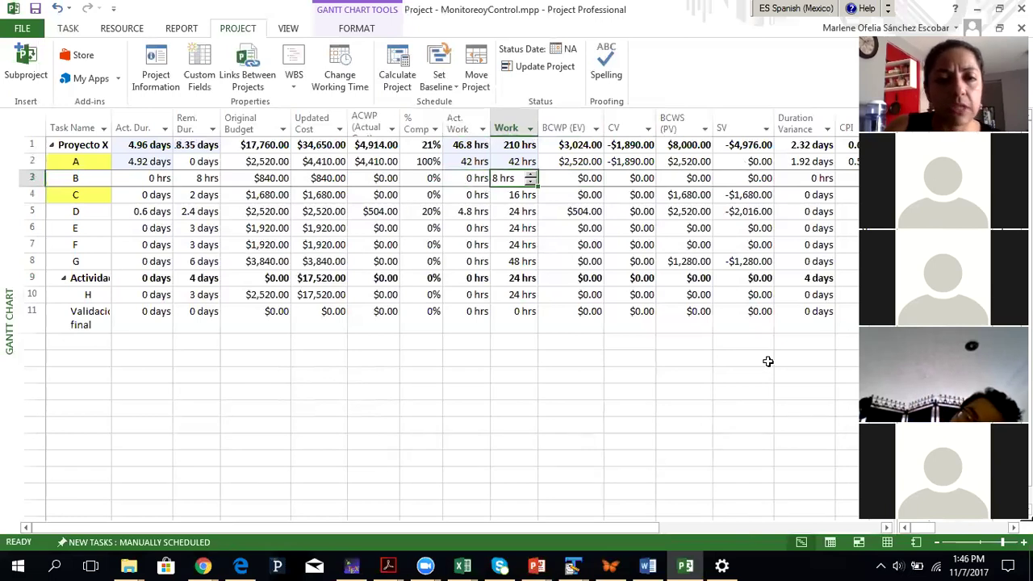
Review the percent complete of tasks A through D.
key(Left)
key(Left)
key(Up)
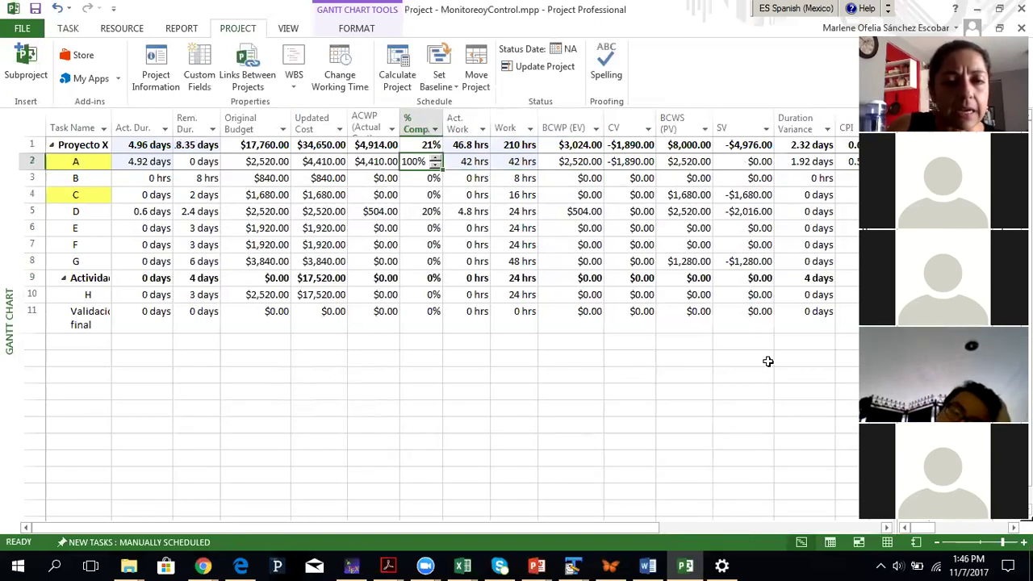
key(Down)
key(Down)
key(Down)
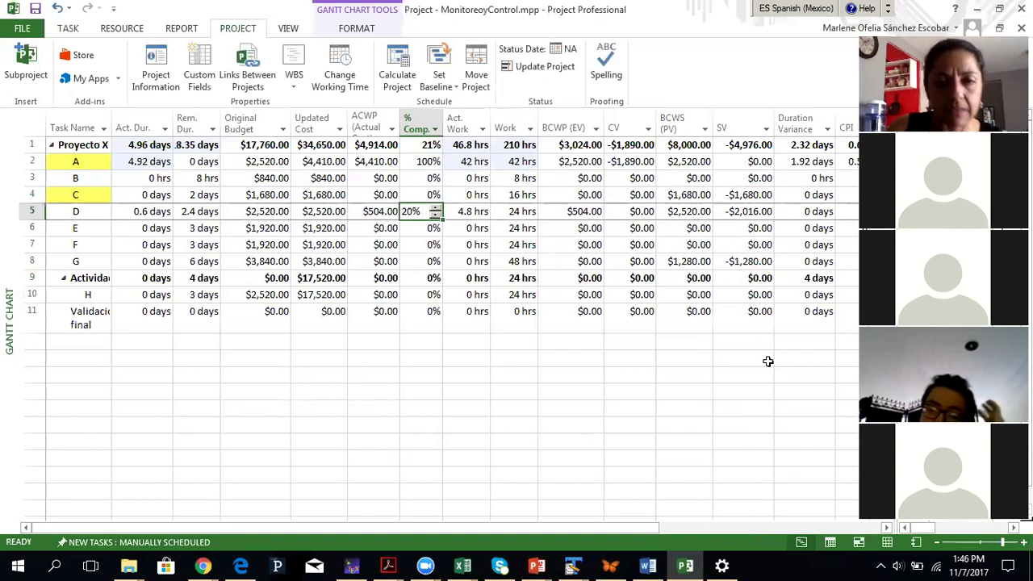
Check task D's actual duration and task C's original budget.
key(Left)
key(Left)
key(Left)
key(Left)
key(Left)
key(Left)
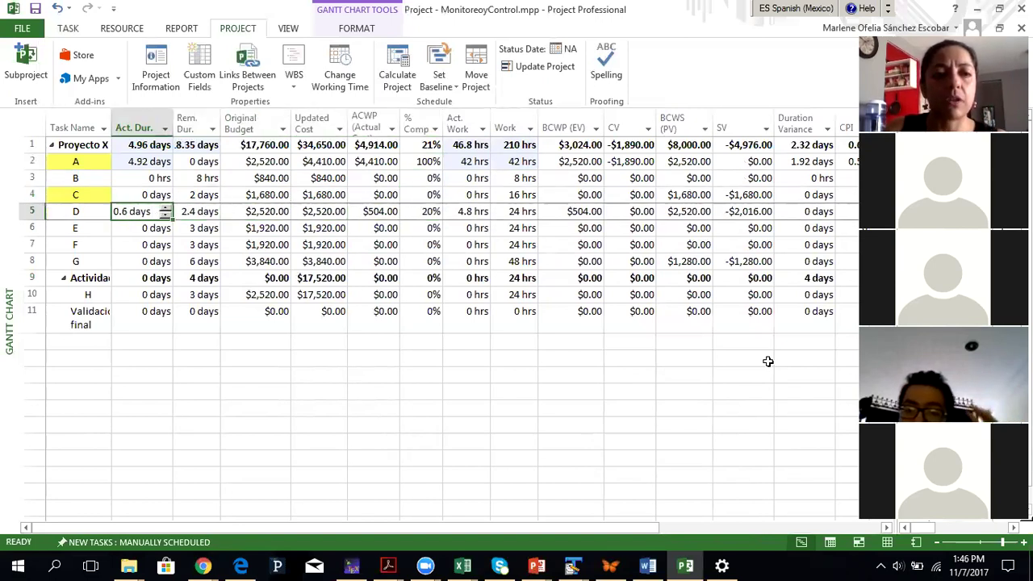
key(Right)
key(Right)
key(Left)
key(Up)
key(Right)
key(Right)
key(Right)
key(Right)
key(Right)
key(Right)
key(Right)
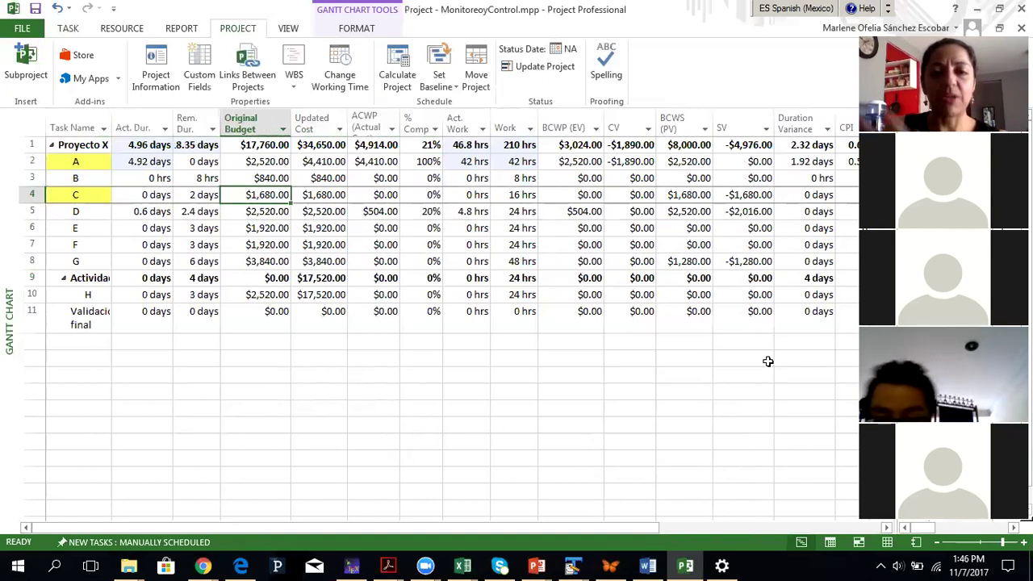
Review the percent complete of Proyecto X and each task and summary row below it.
key(Up)
key(Left)
key(Left)
key(Left)
key(Right)
key(Up)
key(Up)
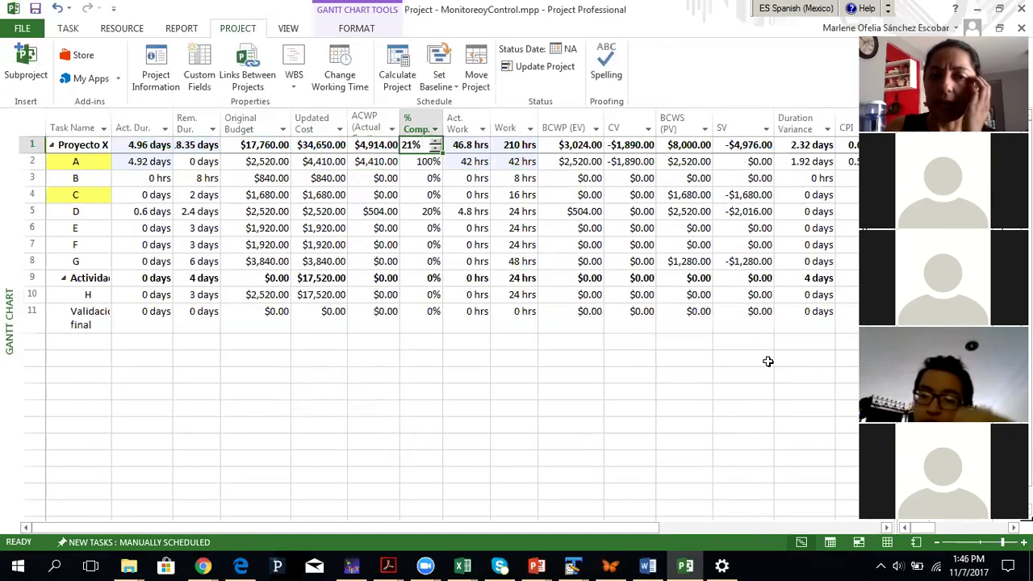
key(Down)
key(Down)
key(Down)
key(Down)
key(Down)
key(Down)
key(Down)
key(Down)
key(Down)
key(Down)
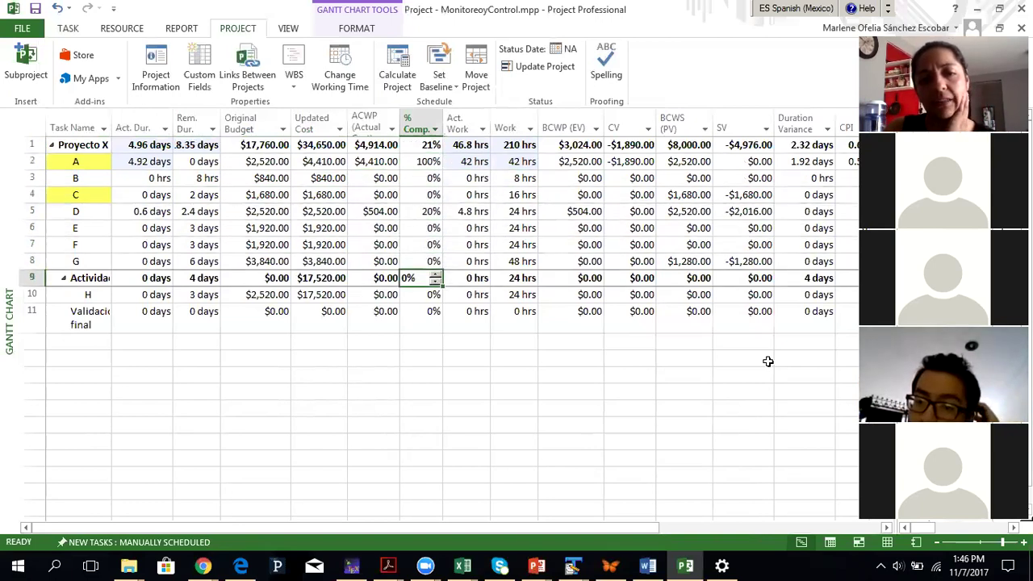
key(Up)
key(Up)
key(Up)
key(Up)
key(Up)
key(Up)
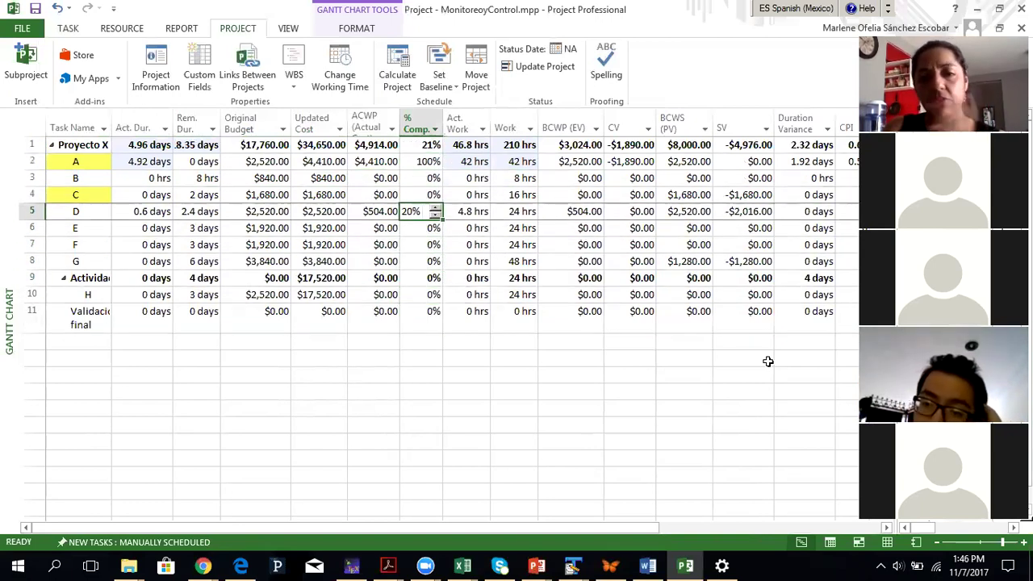
Compare the percent complete of tasks A, D and B.
key(Up)
key(Down)
key(Up)
key(Up)
key(Up)
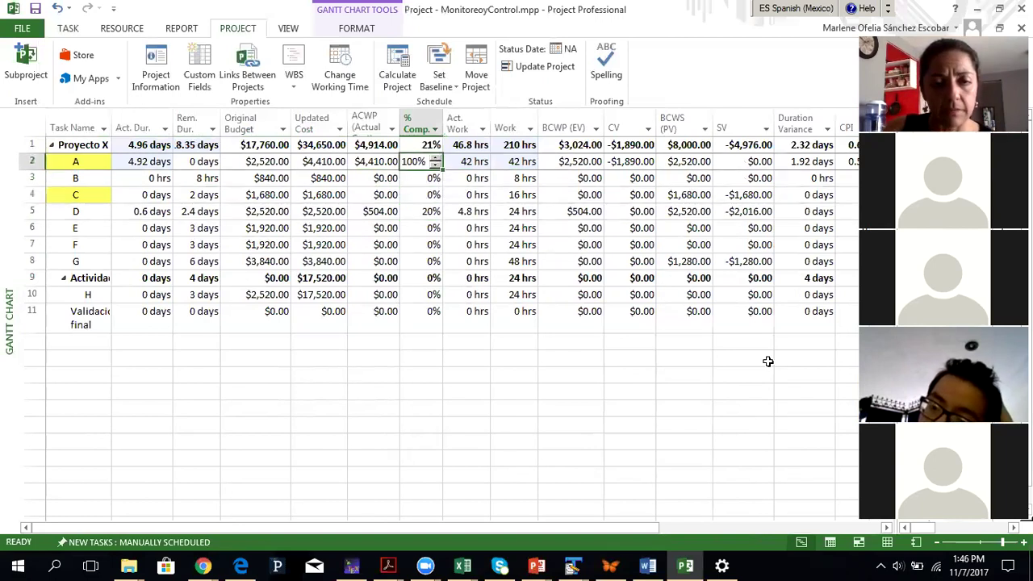
key(Down)
key(Down)
key(Down)
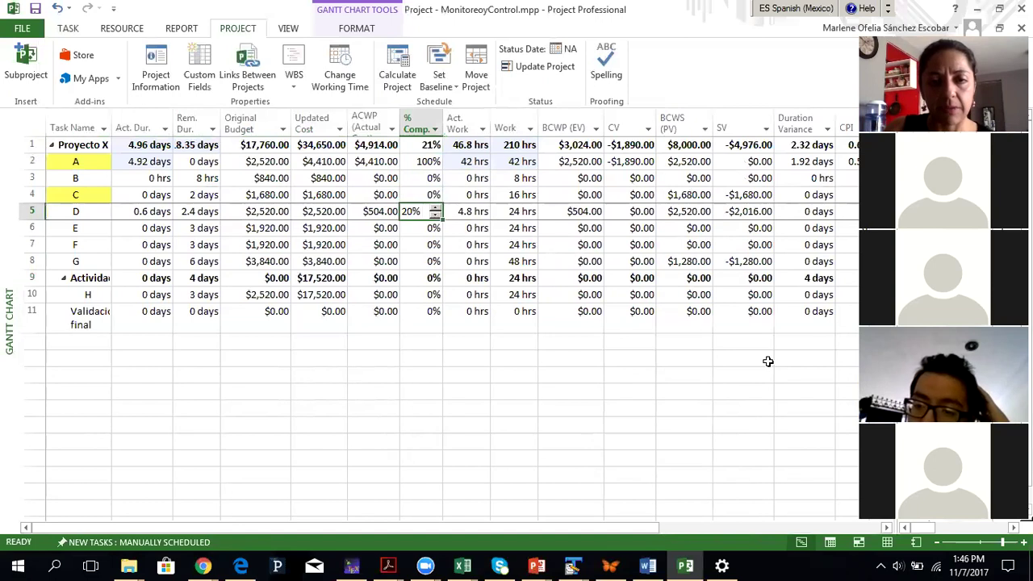
key(Up)
key(Up)
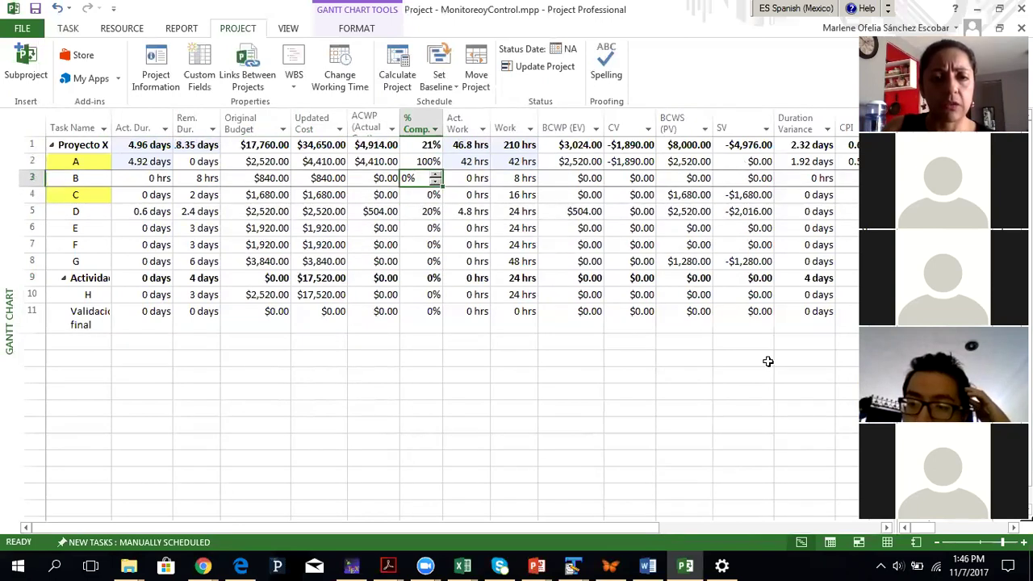
Examine task B's actual work, earned value (BCWP) and cost variance.
key(Left)
key(Right)
key(Right)
key(Right)
key(Right)
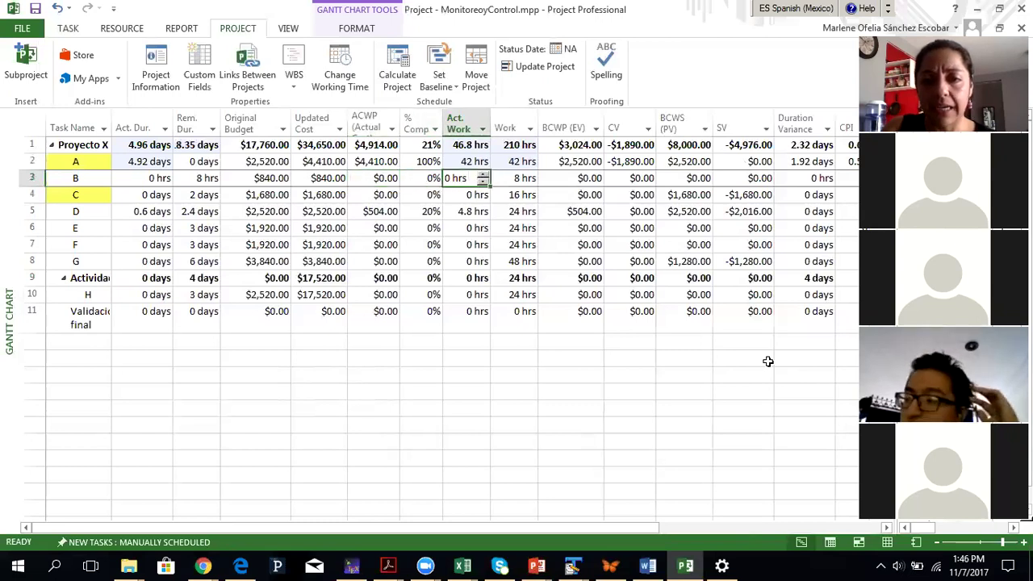
key(Right)
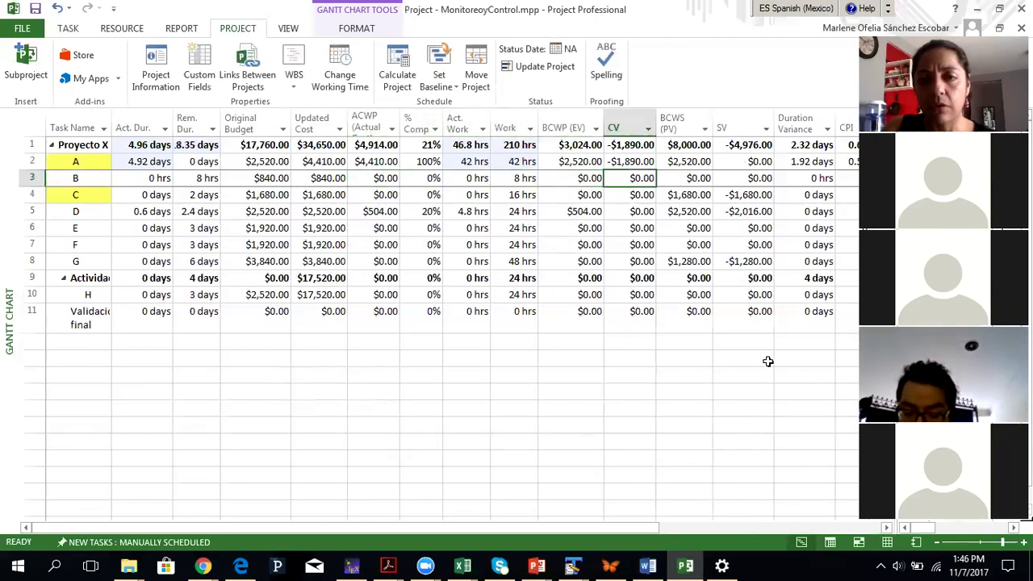
key(Right)
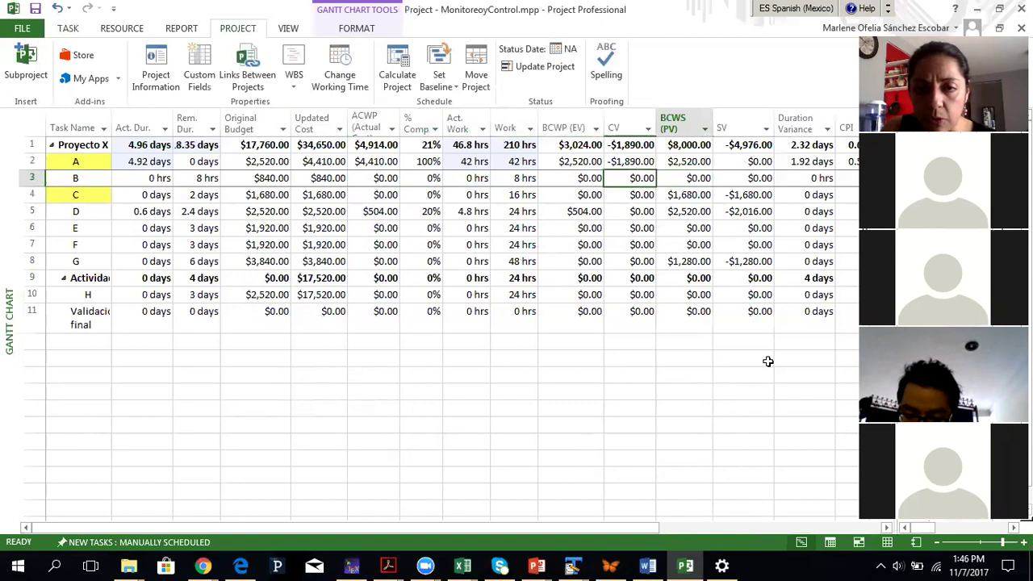
key(Left)
key(Left)
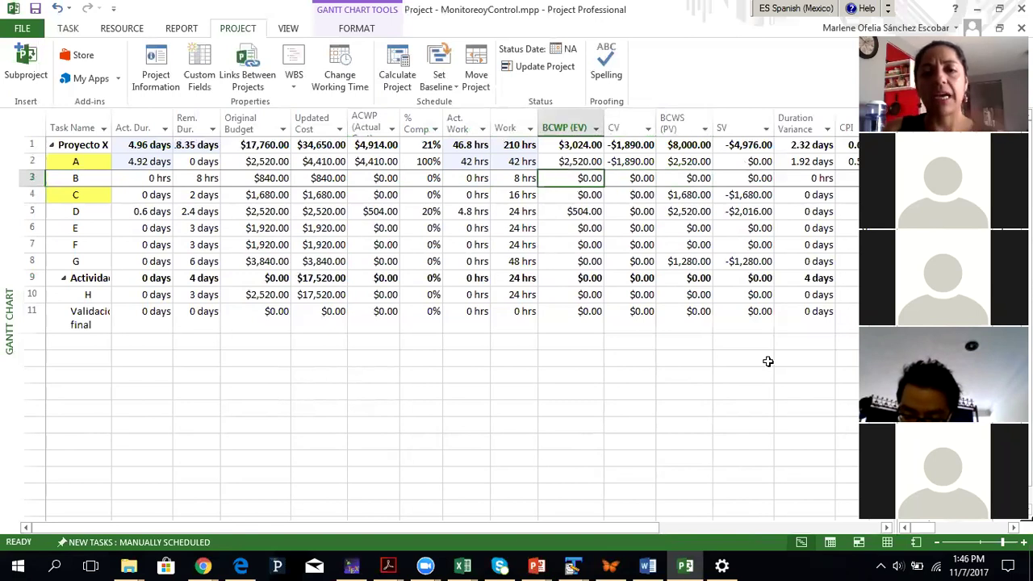
key(Left)
key(Left)
key(Left)
key(Right)
key(Right)
key(Right)
key(Right)
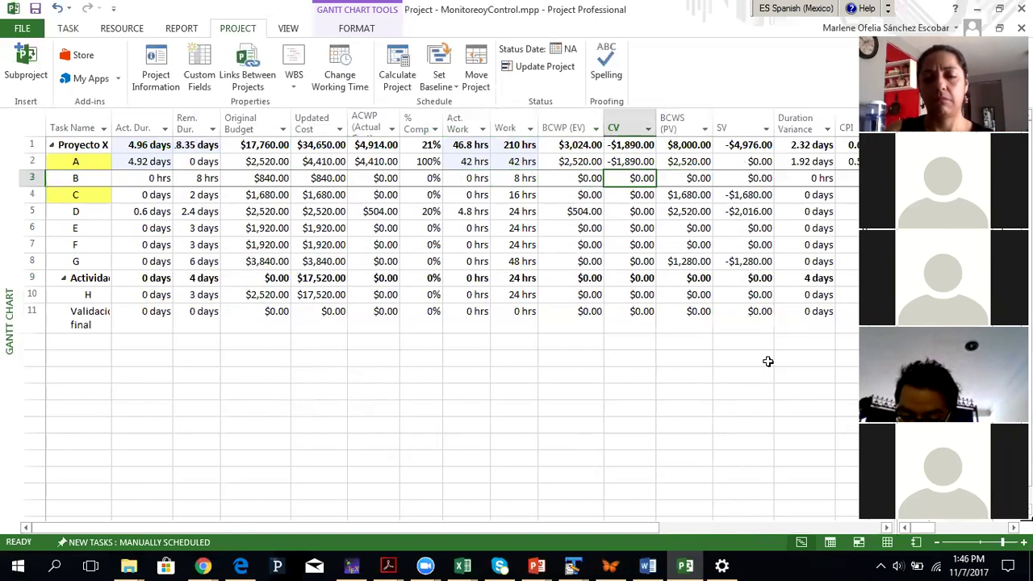
key(Left)
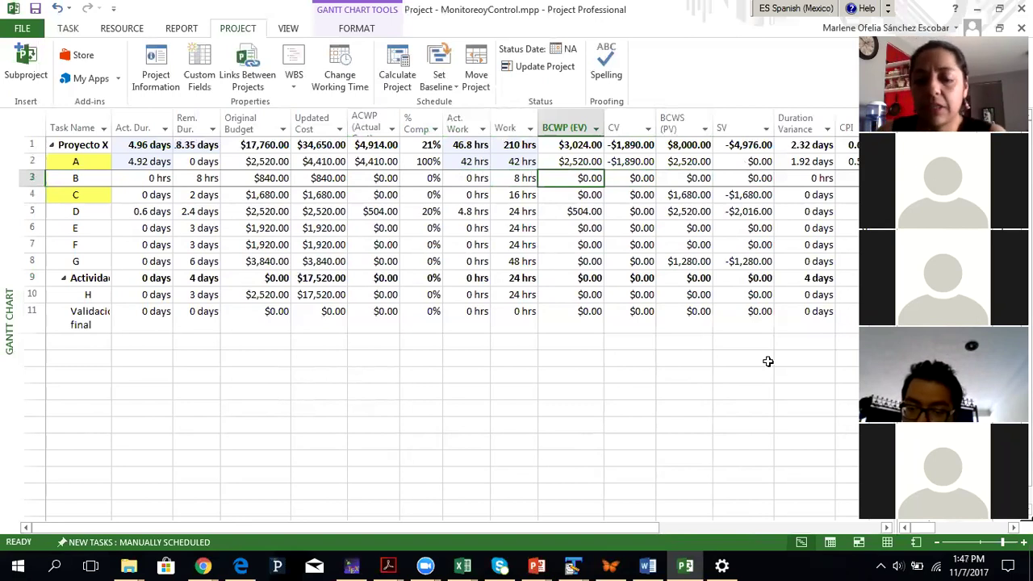
Set task B's percent complete to 20%.
key(Left)
key(Left)
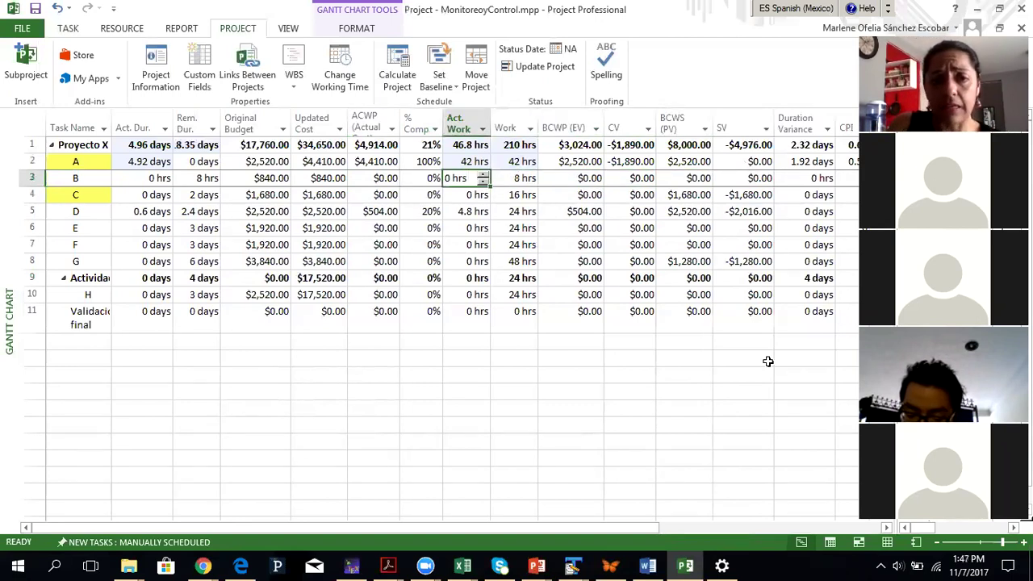
key(Left)
text(20)
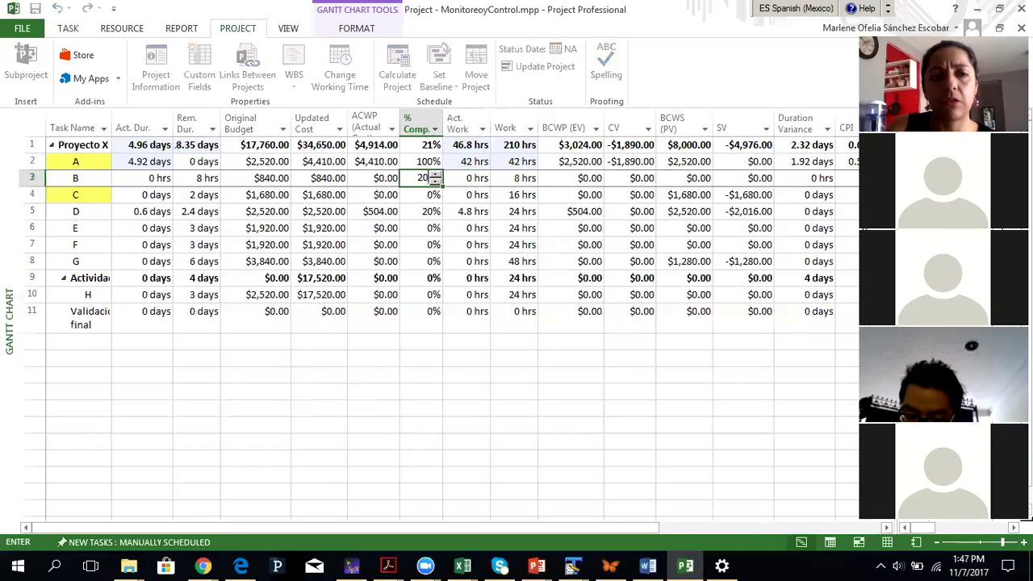
key(Return)
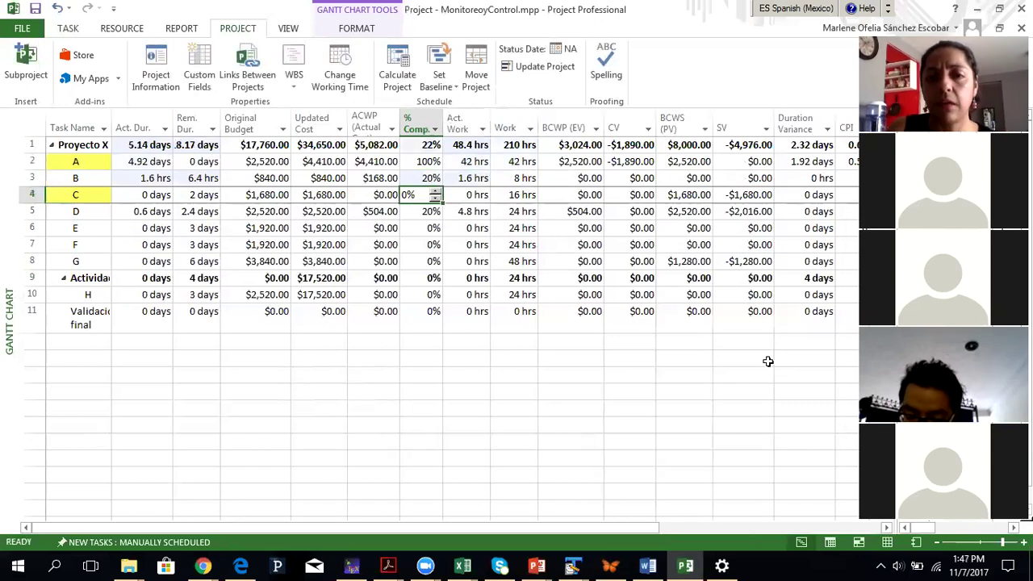
Review how task B's actual work, earned value, variances and CPI respond to the new progress.
key(Up)
key(Right)
key(Right)
key(Right)
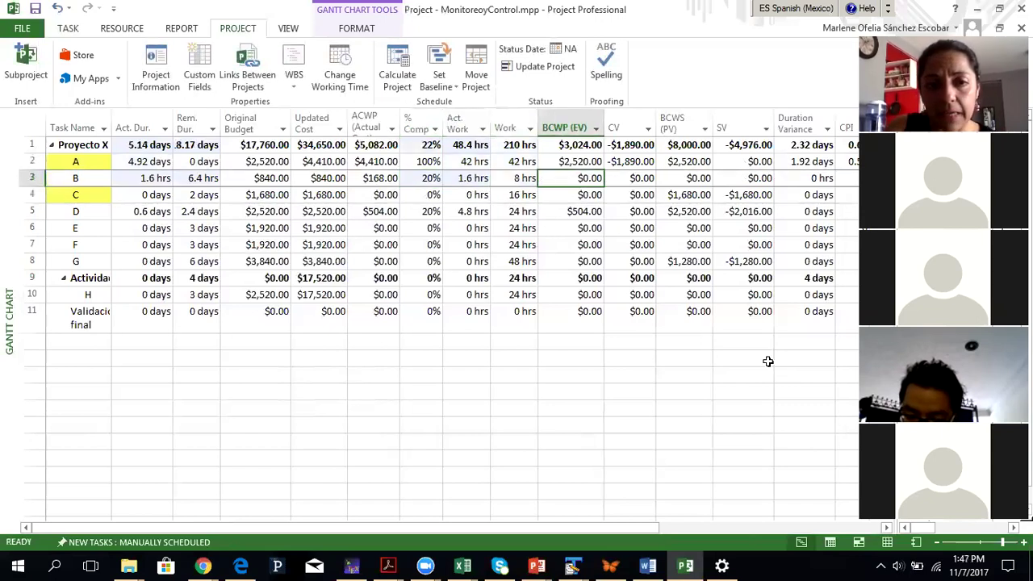
key(Left)
key(Left)
key(Left)
key(Right)
key(Right)
key(Right)
key(Right)
key(Right)
key(Right)
key(Right)
key(Right)
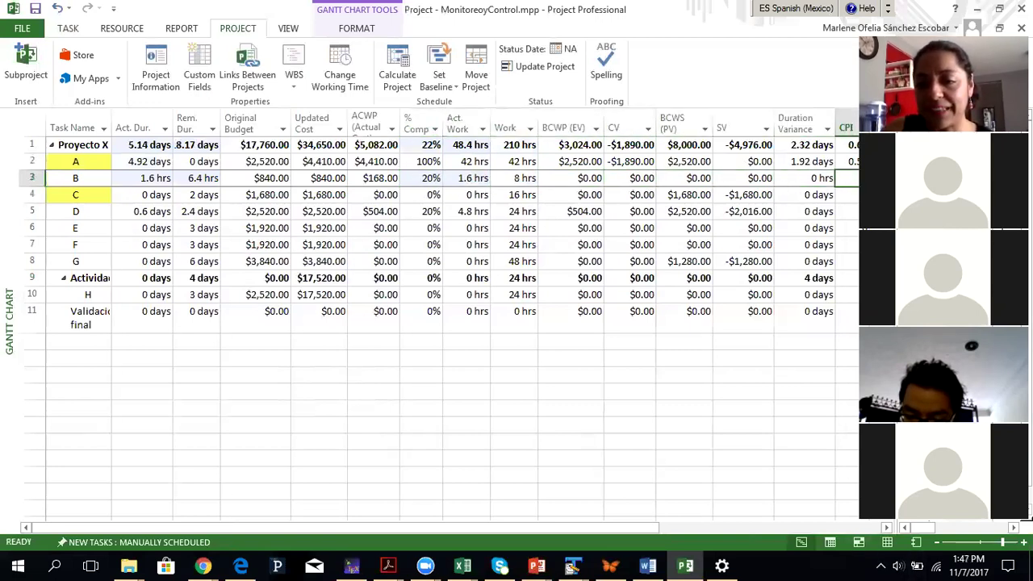
Resize the task table against the timeline to compare the Gantt bars with the earned value columns.
drag(896, 436, 602, 434)
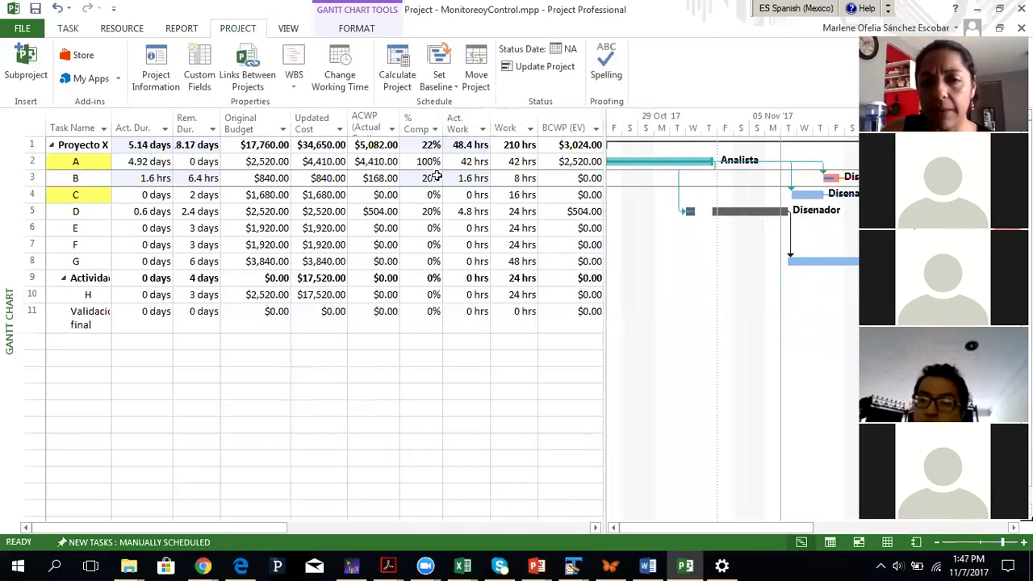
drag(604, 260, 805, 270)
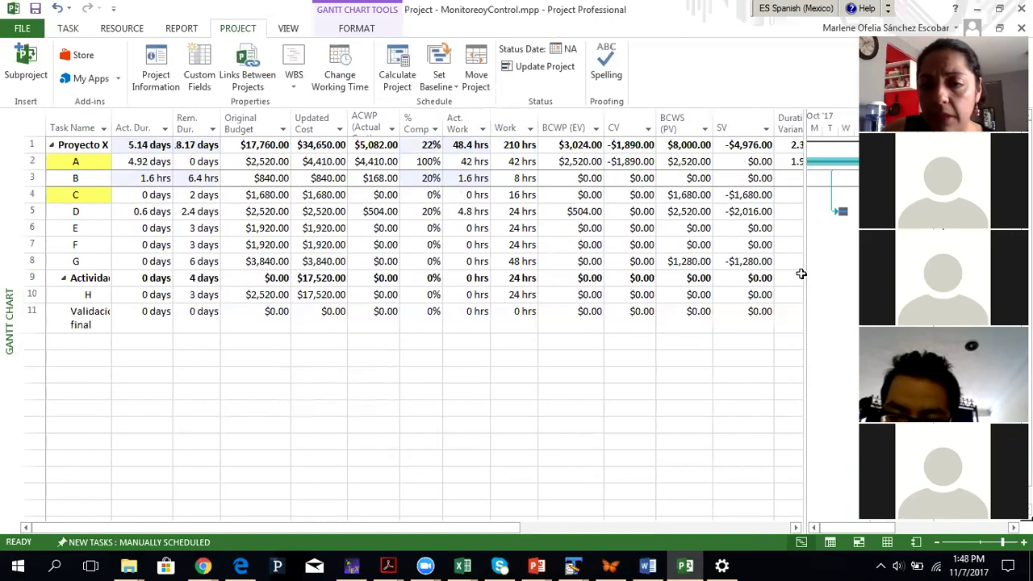
drag(803, 275, 243, 290)
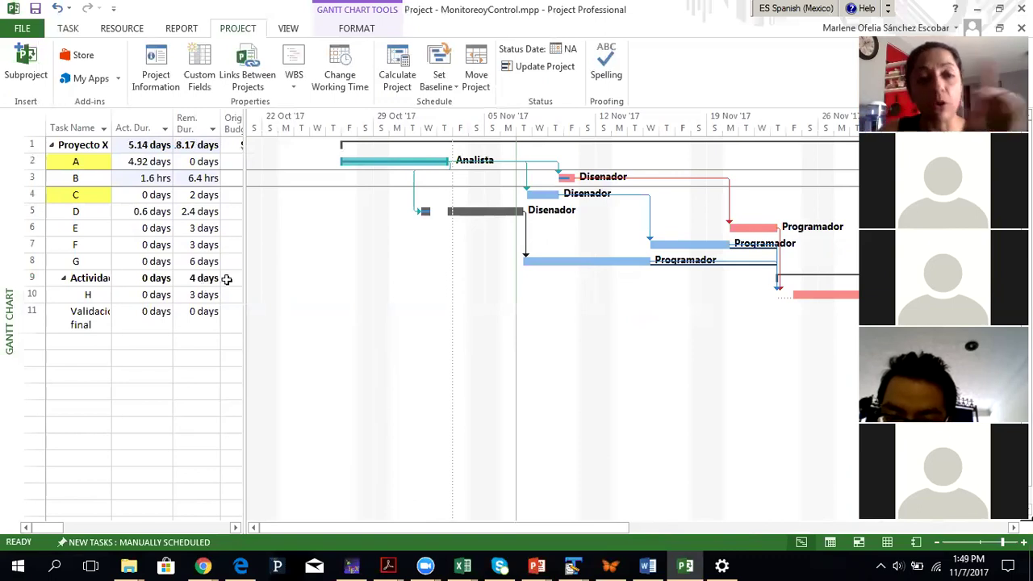
drag(302, 291, 791, 297)
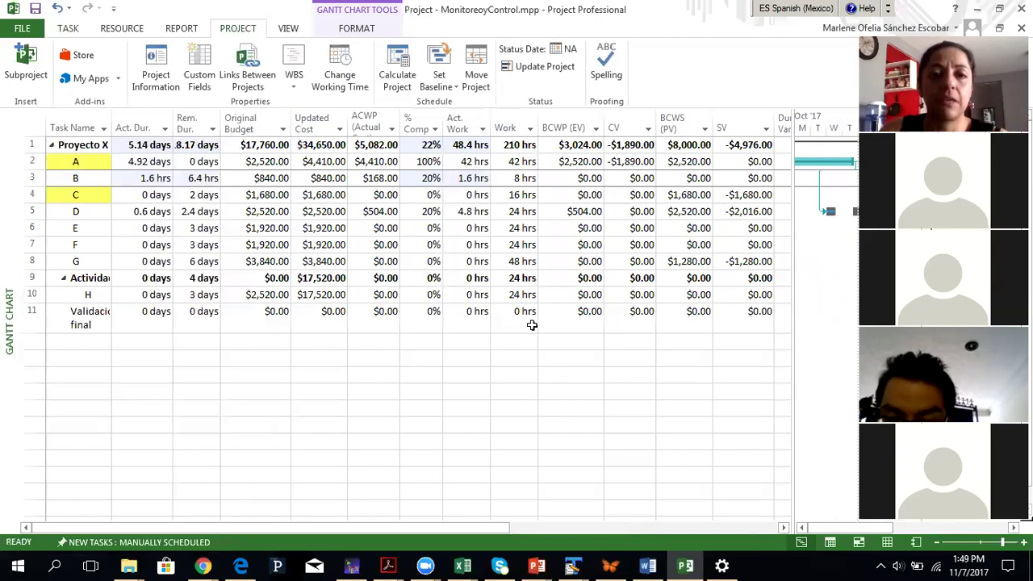
Set task B's percent complete to 0% and allow the task to start before the project start date.
click(418, 181)
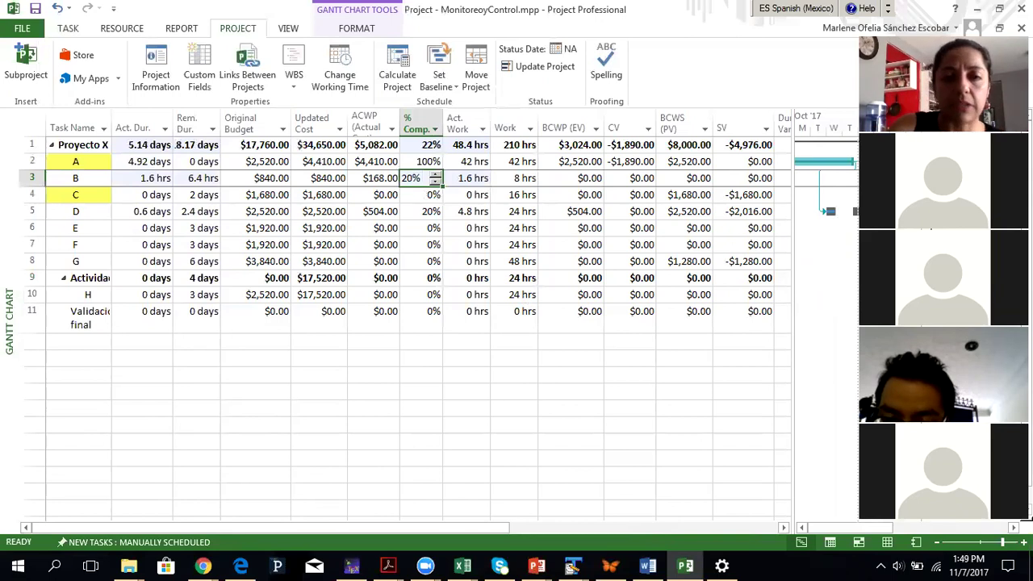
text(0)
key(Return)
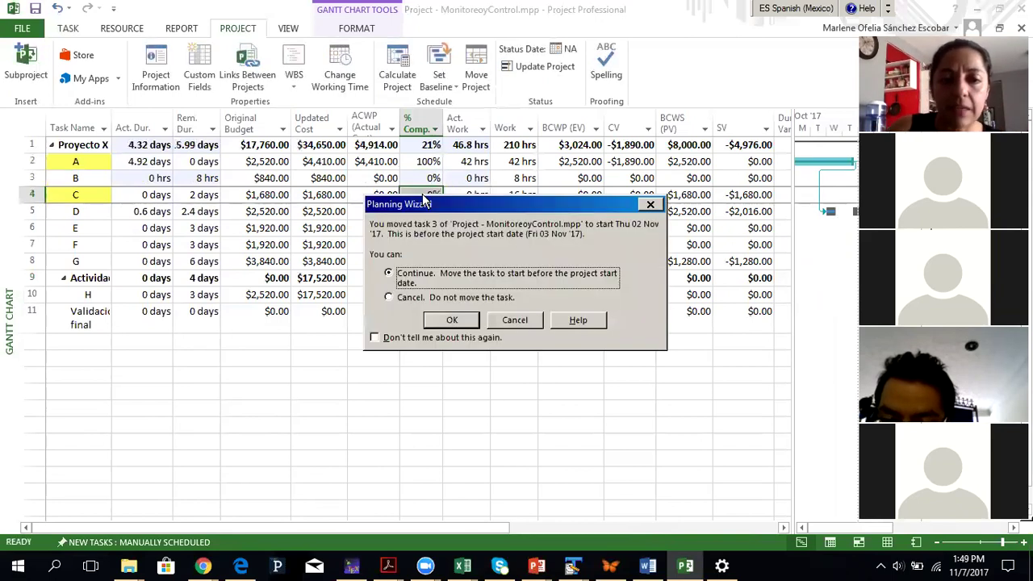
click(452, 321)
Check the actual costs (ACWP) of tasks D, C and B, and set task D's percent complete to 40%.
click(363, 213)
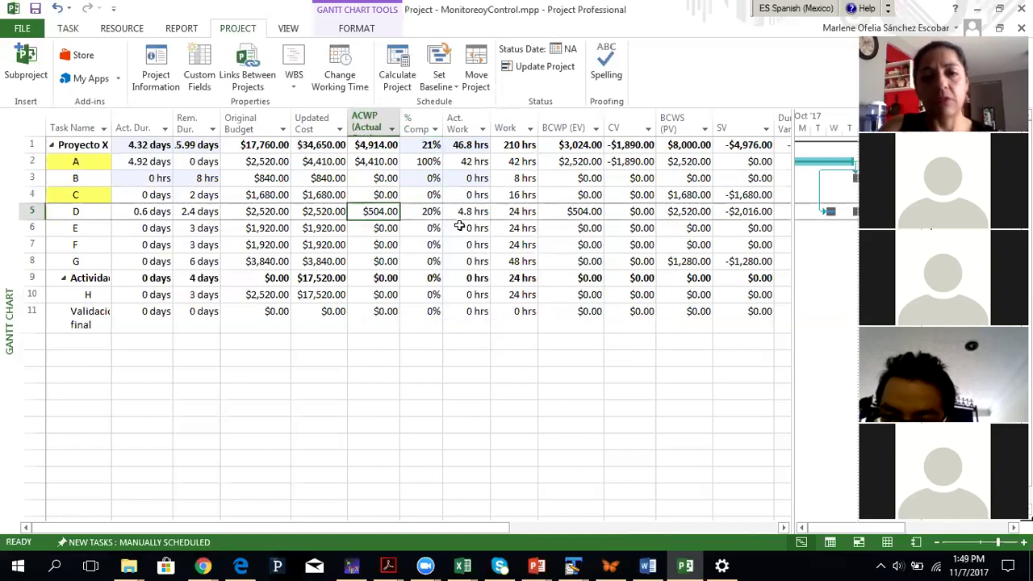
click(364, 194)
click(376, 177)
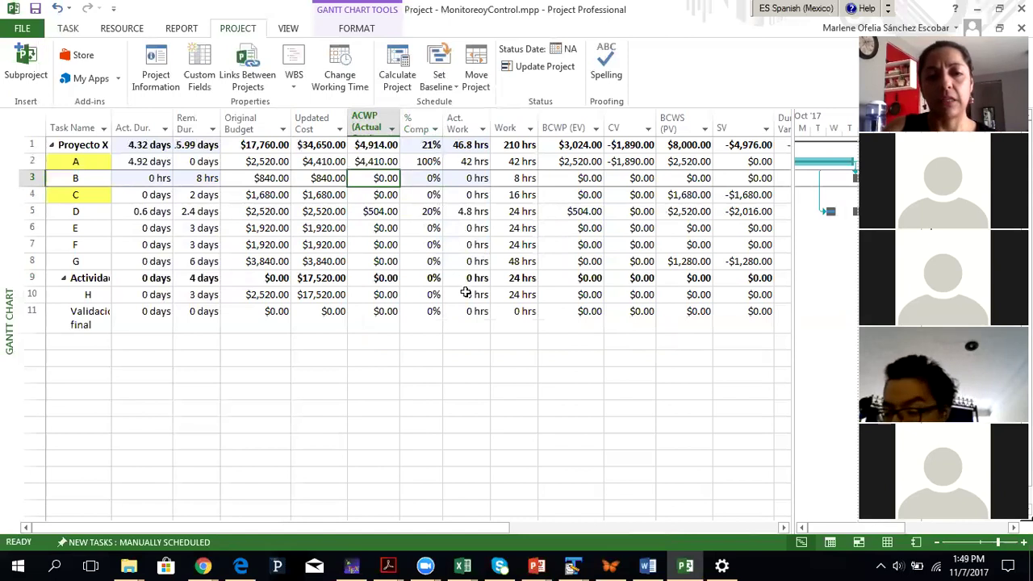
key(Down)
key(Down)
key(Right)
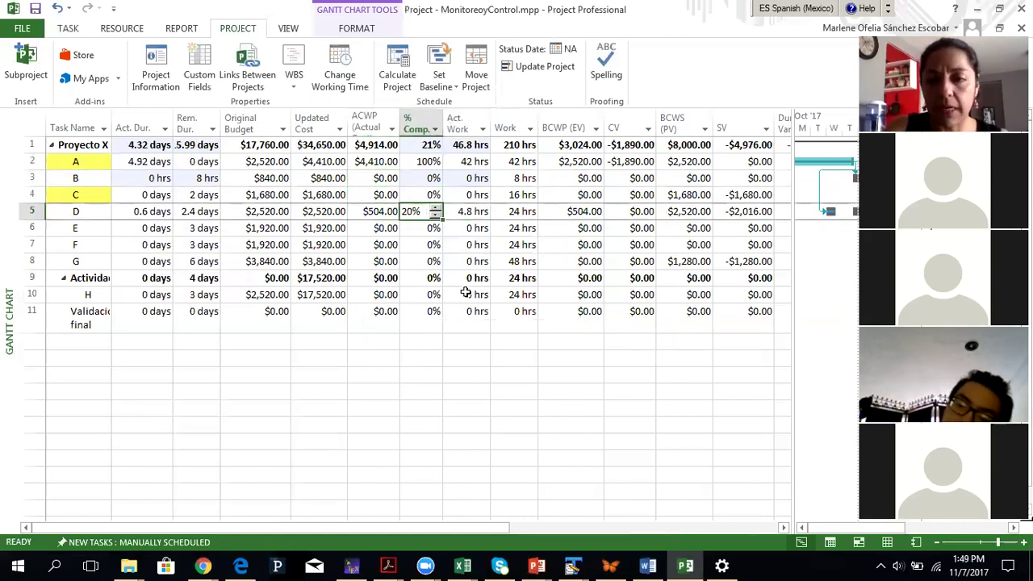
text(40)
key(Return)
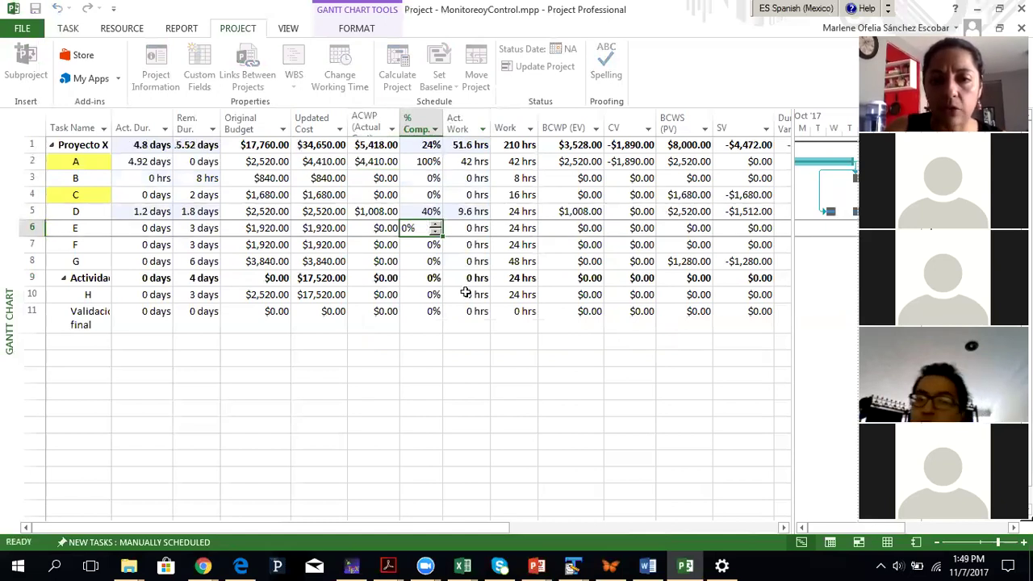
Compare task D's percent complete with its actual work, total work and earned value (BCWP).
key(Up)
key(Right)
key(Right)
key(Right)
key(Left)
key(Right)
key(Left)
key(Left)
key(Left)
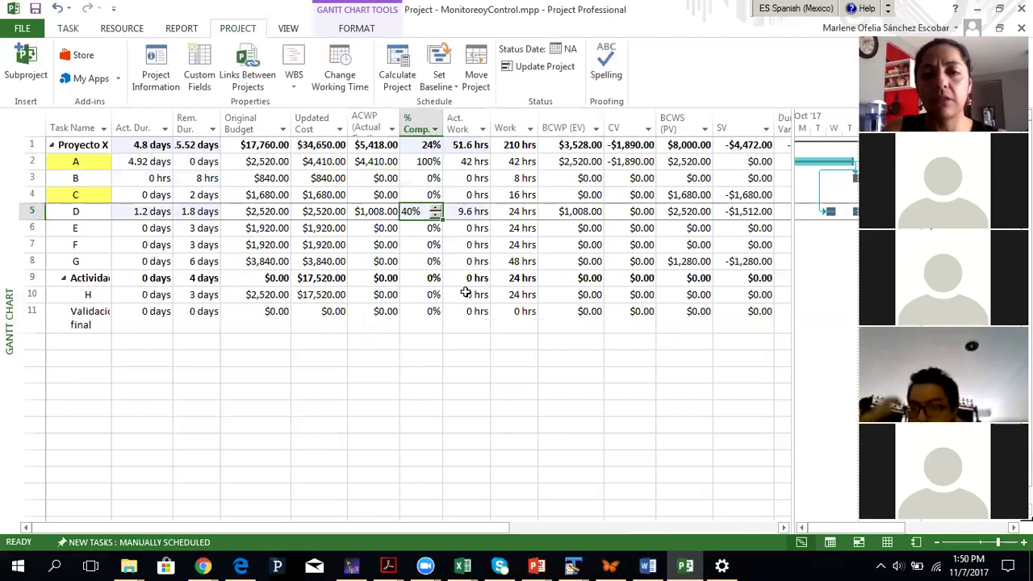
key(Right)
key(Right)
key(Right)
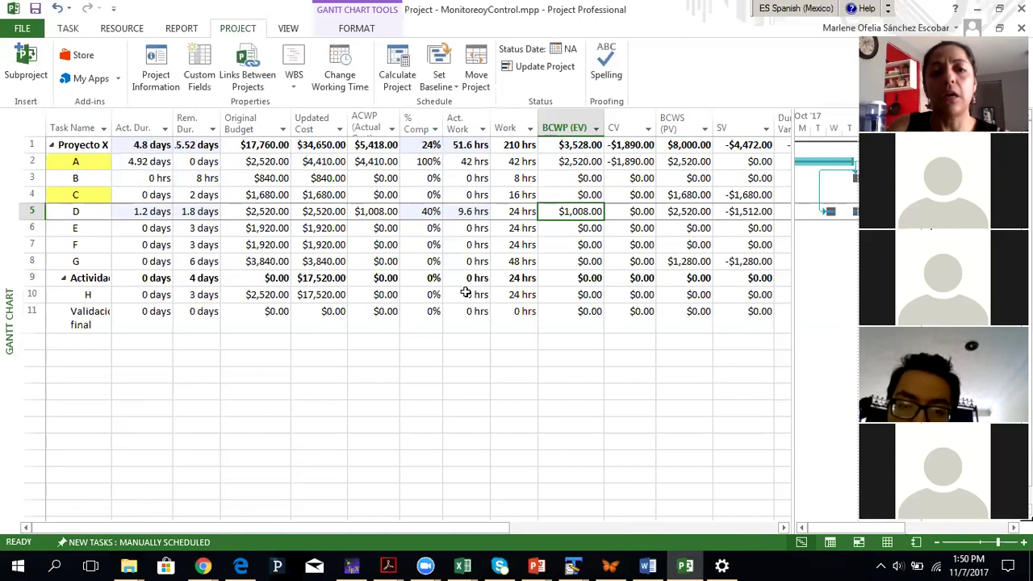
Set task D's percent complete to 50%.
key(Left)
key(Left)
key(Left)
key(F2)
text(50)
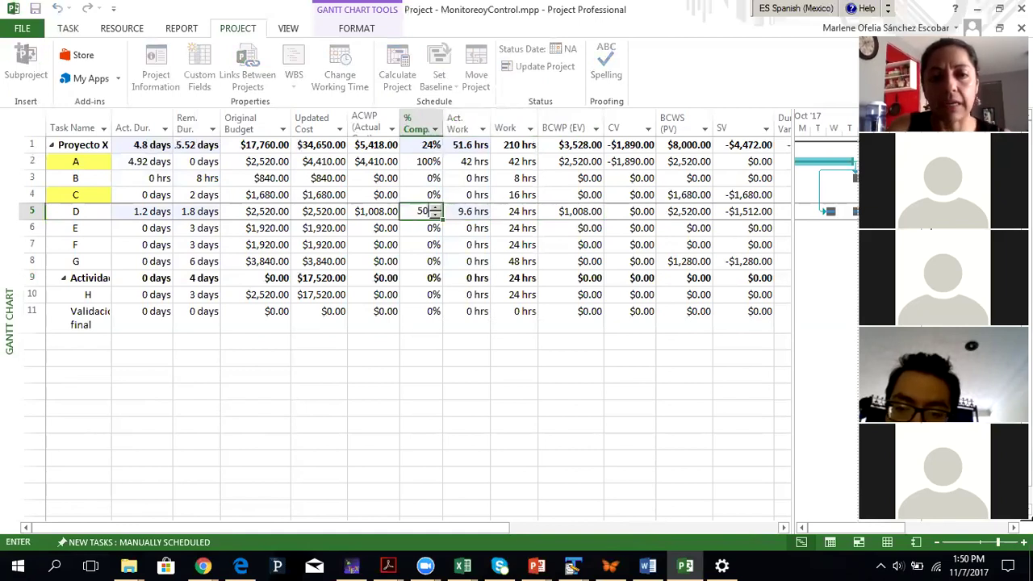
key(Return)
key(Up)
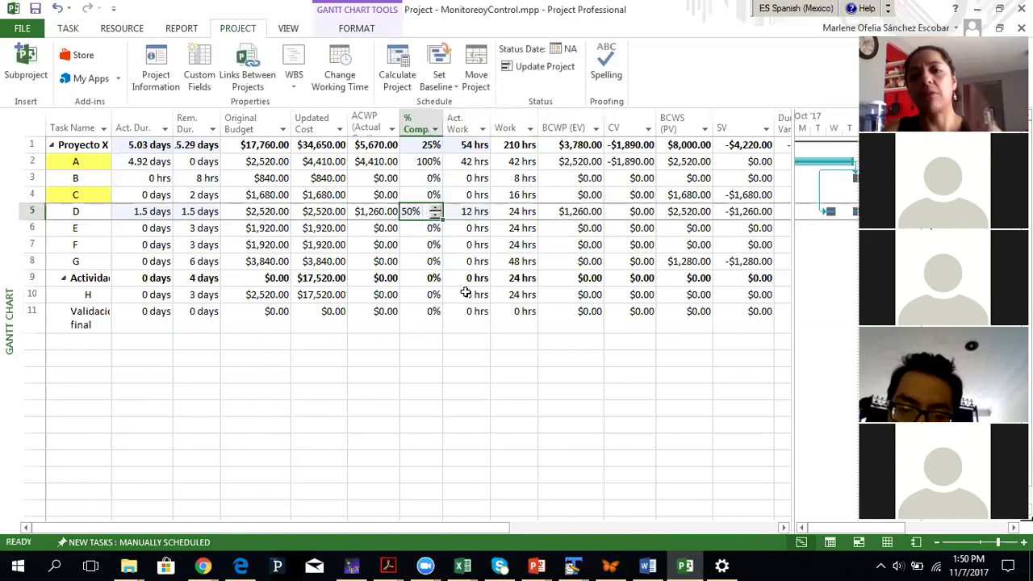
Review task D's earned value, planned value and schedule variance against its original budget.
key(Right)
key(Right)
key(Right)
key(Right)
key(Right)
key(Right)
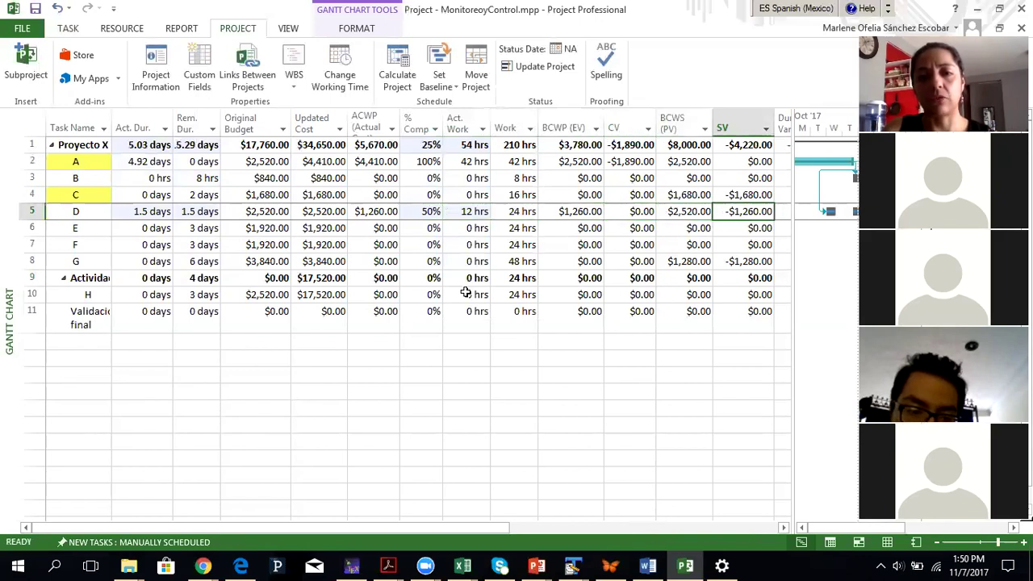
key(Left)
key(Left)
key(Left)
key(Left)
key(Left)
key(Left)
key(Left)
key(Left)
key(Left)
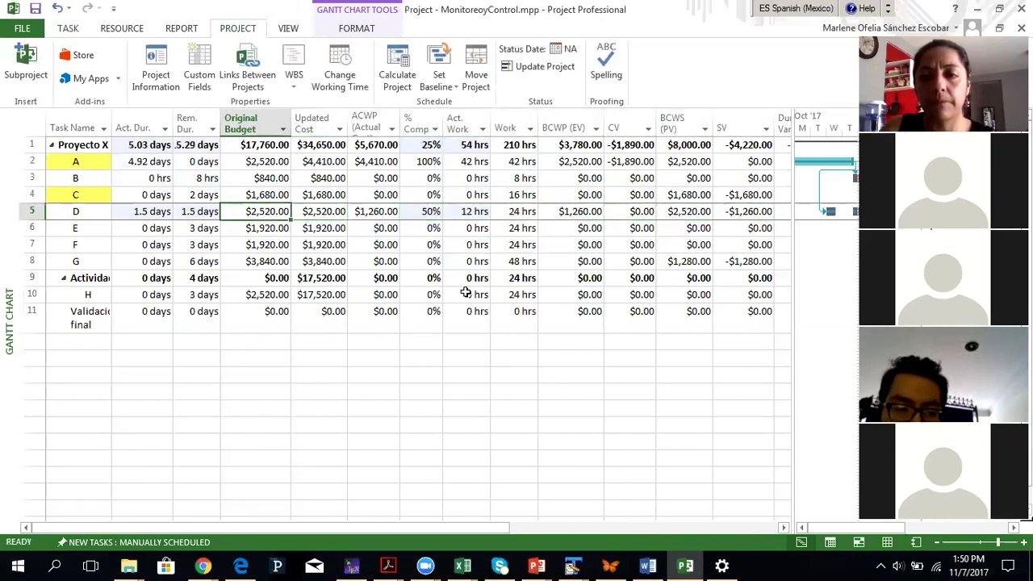
Review task D's actual work, duration variance, CPI and EAC across its row.
key(Right)
key(Right)
key(Right)
key(Right)
key(Right)
key(Right)
key(Right)
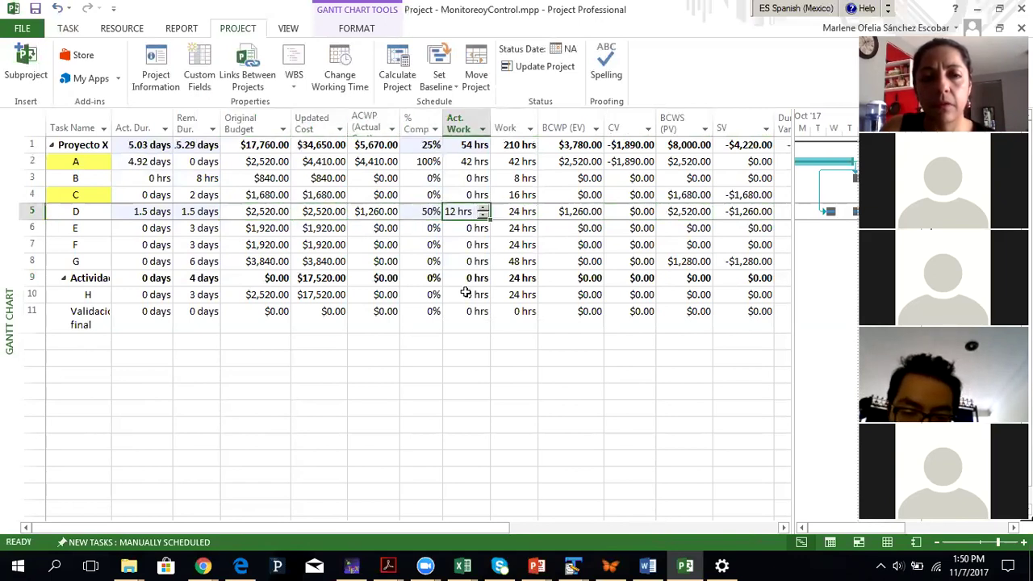
key(Right)
key(Right)
key(Right)
key(Right)
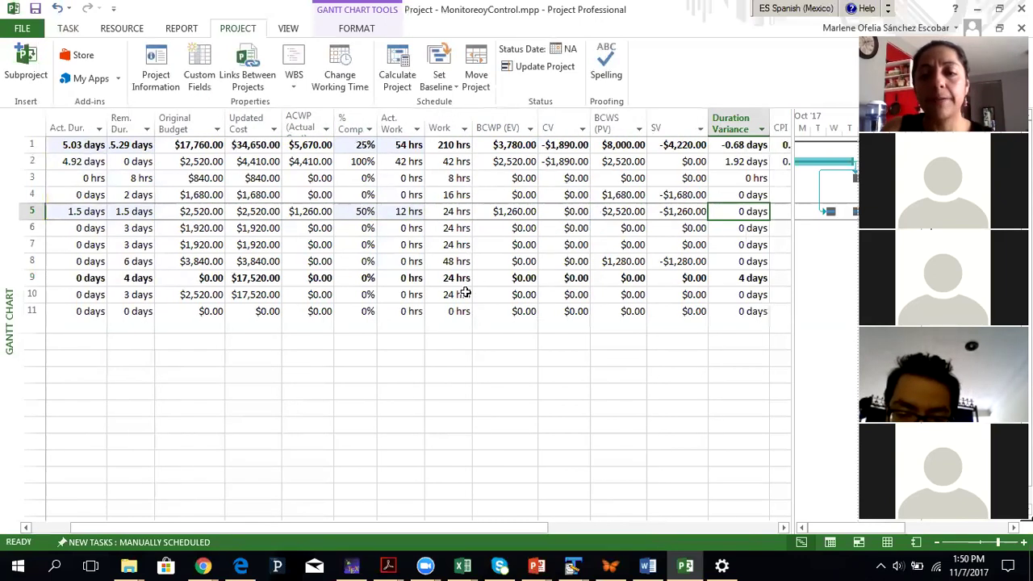
key(Right)
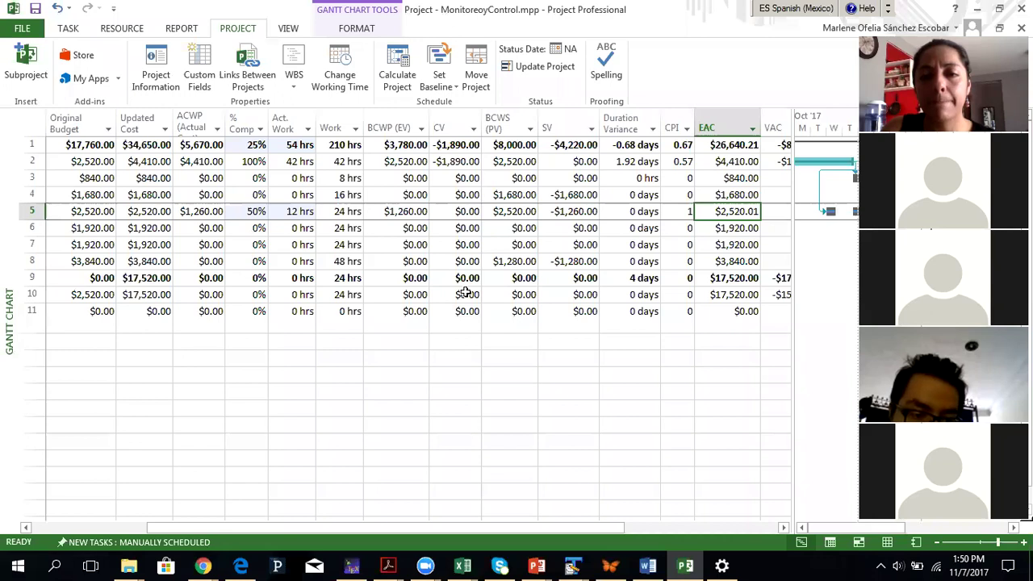
Compare task D's planned value (BCWS) with its earned value and actual cost (ACWP).
key(Left)
key(Left)
key(Left)
key(Left)
key(Left)
key(Left)
key(Left)
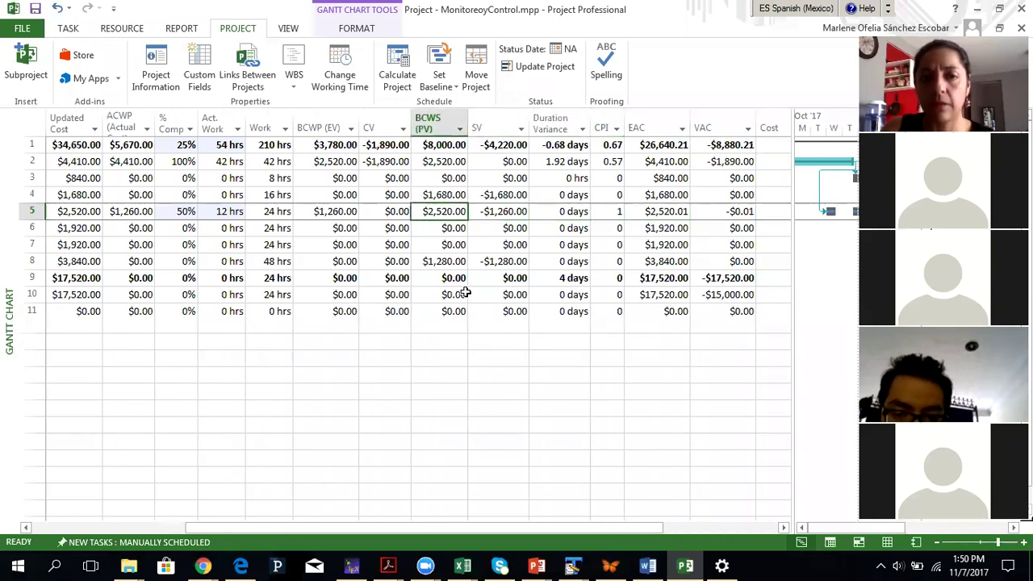
key(Left)
key(Left)
key(Left)
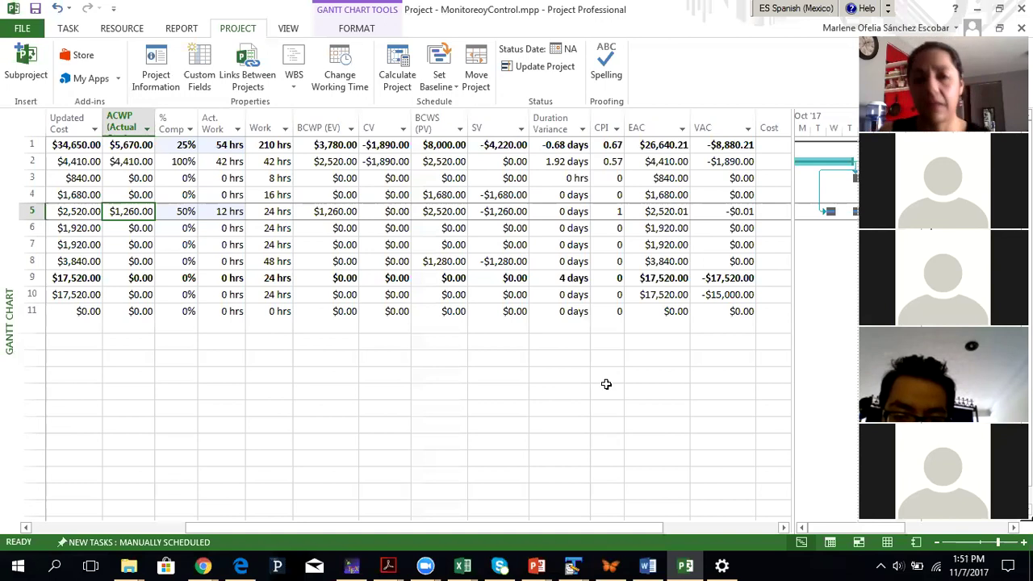
Examine the cost variance (CV) column, focusing on task A's cost variance.
click(393, 161)
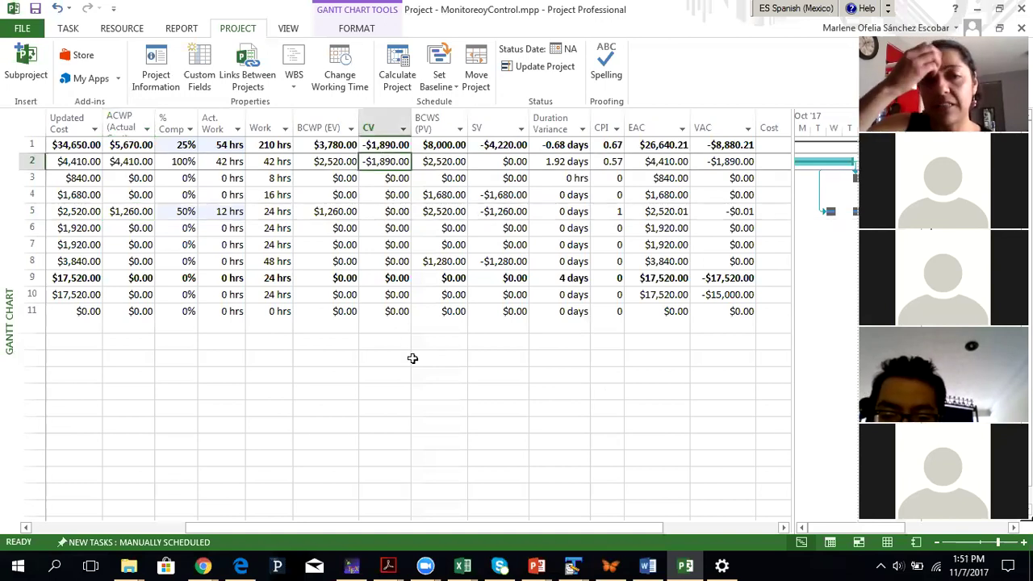
click(383, 123)
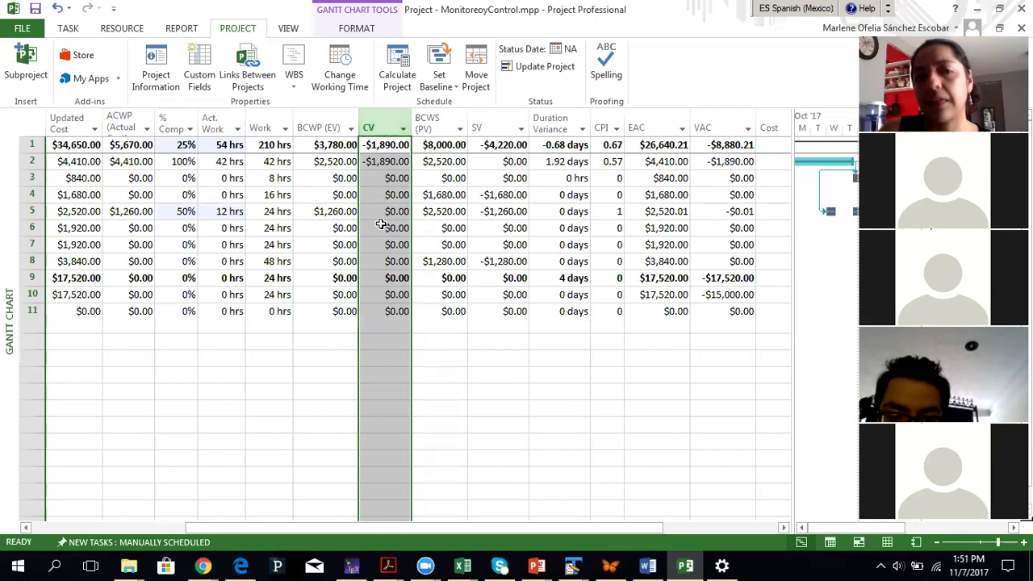
click(381, 178)
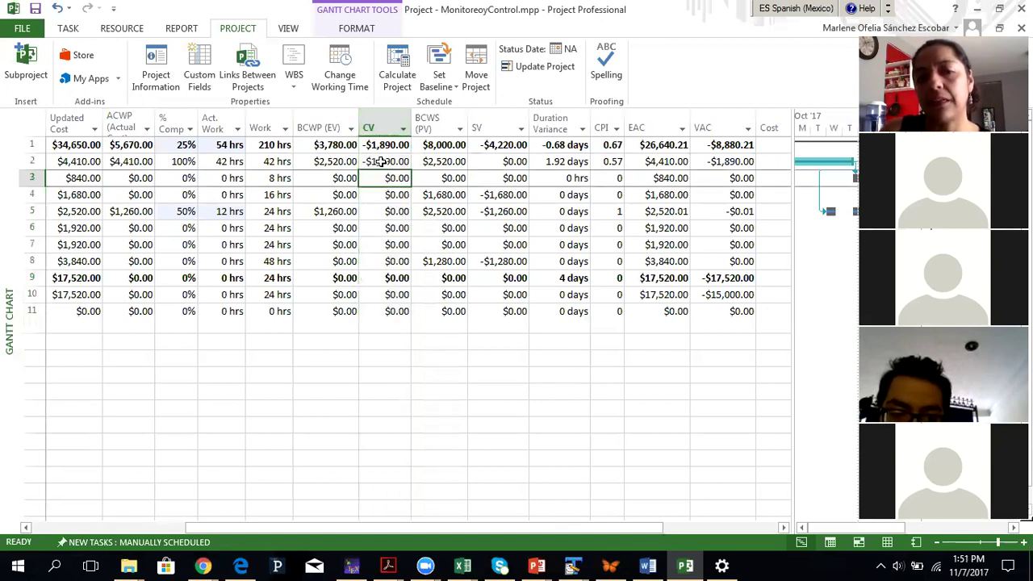
click(382, 162)
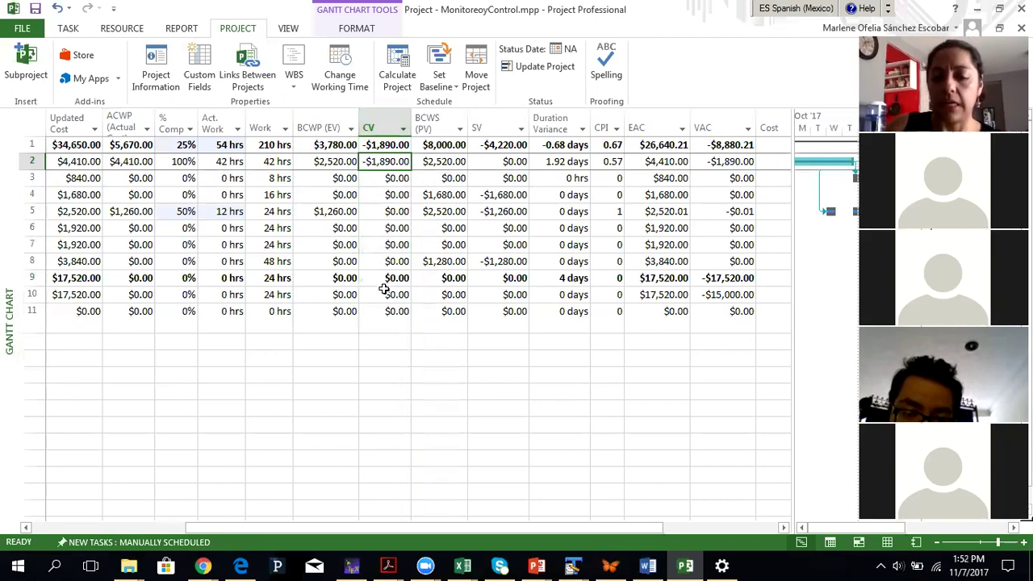
Check task A's CPI and estimate at completion (EAC).
key(Right)
key(Right)
key(Right)
key(Right)
key(Right)
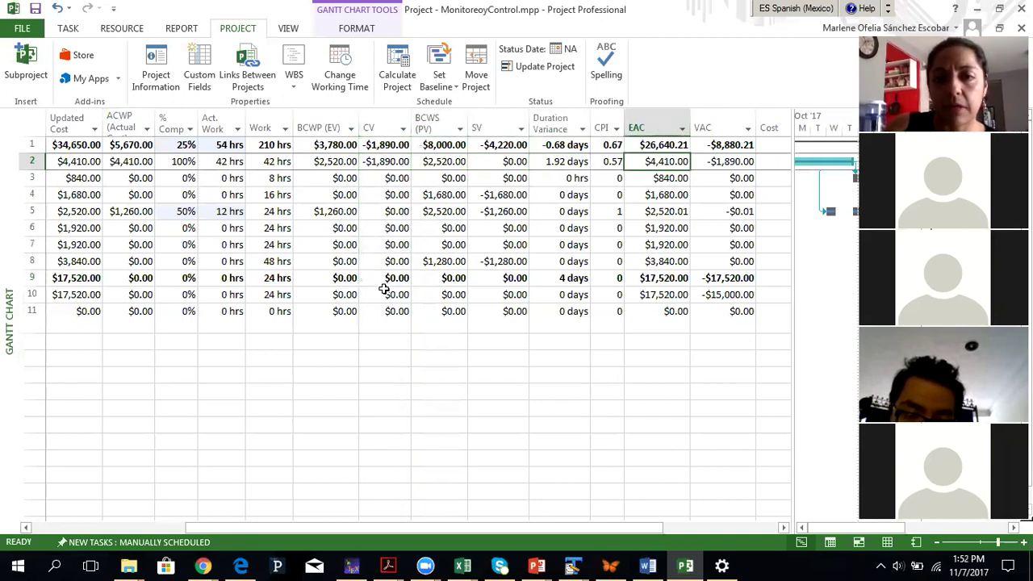
key(Left)
key(Right)
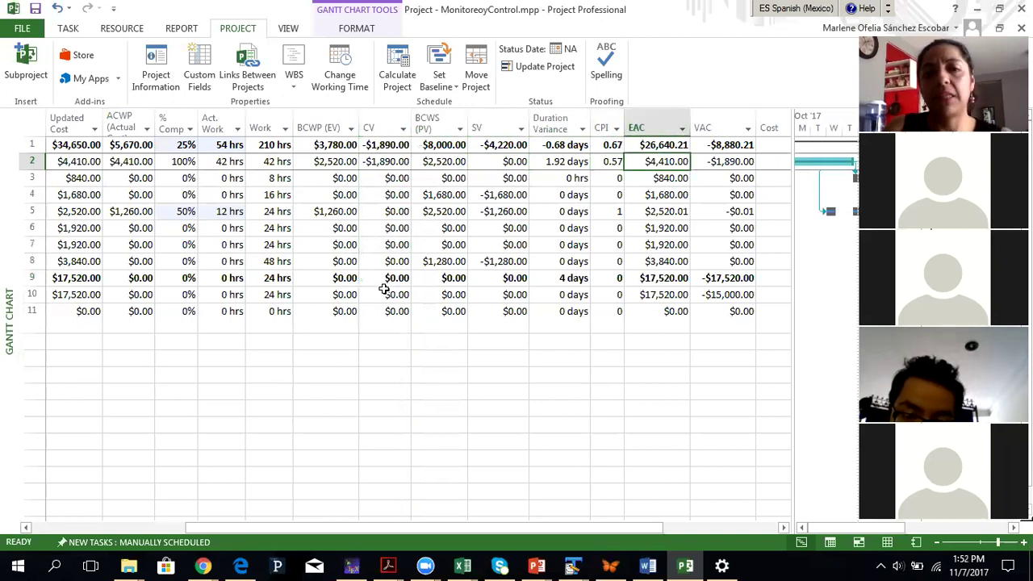
Relate task A's EAC to its CPI, schedule variance, planned value and cost variance.
key(Left)
key(Left)
key(Right)
key(Right)
key(Left)
key(Left)
key(Left)
key(Left)
key(Left)
key(Left)
key(Right)
key(Right)
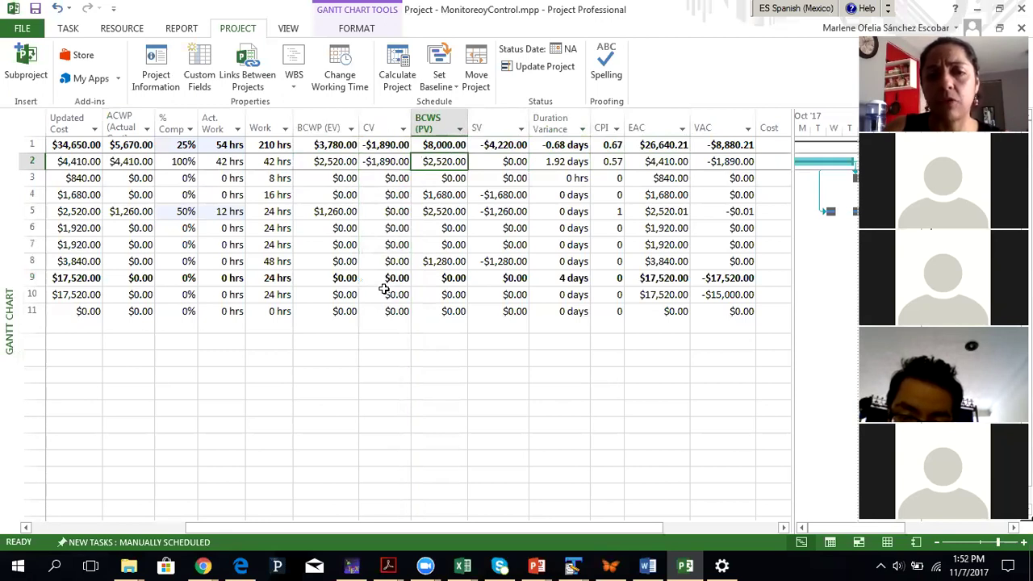
key(Right)
key(Right)
key(Right)
key(Right)
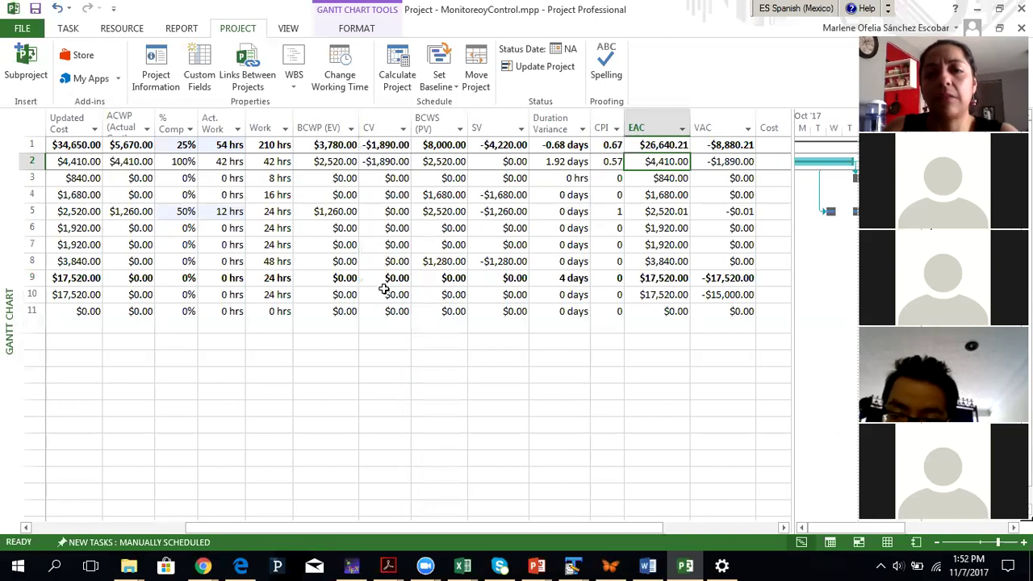
Trace task A's EAC back to its earned value, actual cost and original budget.
key(Left)
key(Left)
key(Left)
key(Left)
key(Left)
key(Left)
key(Left)
key(Left)
key(Left)
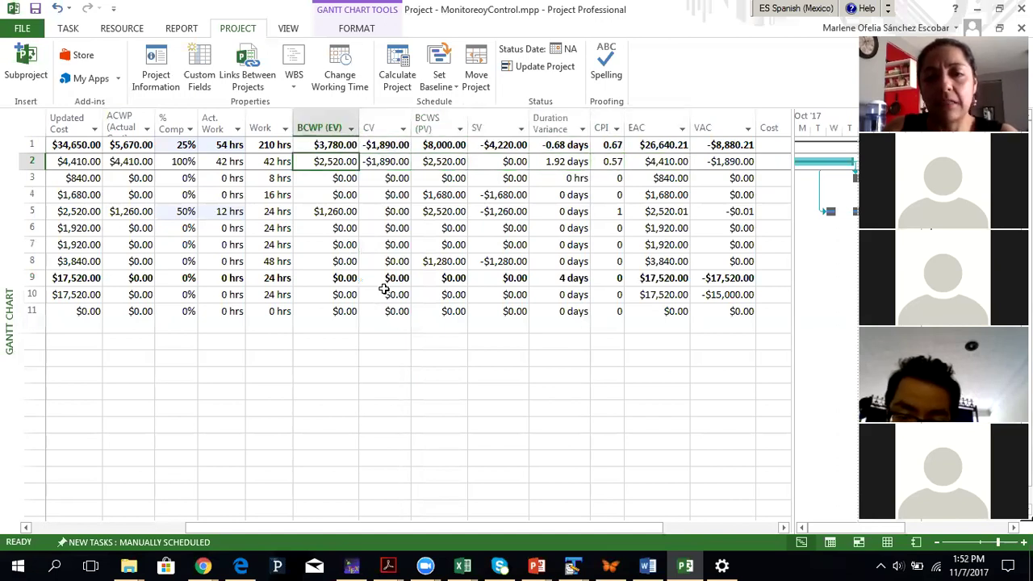
key(Left)
key(Left)
key(Left)
key(Left)
key(Right)
key(Right)
key(Right)
key(Right)
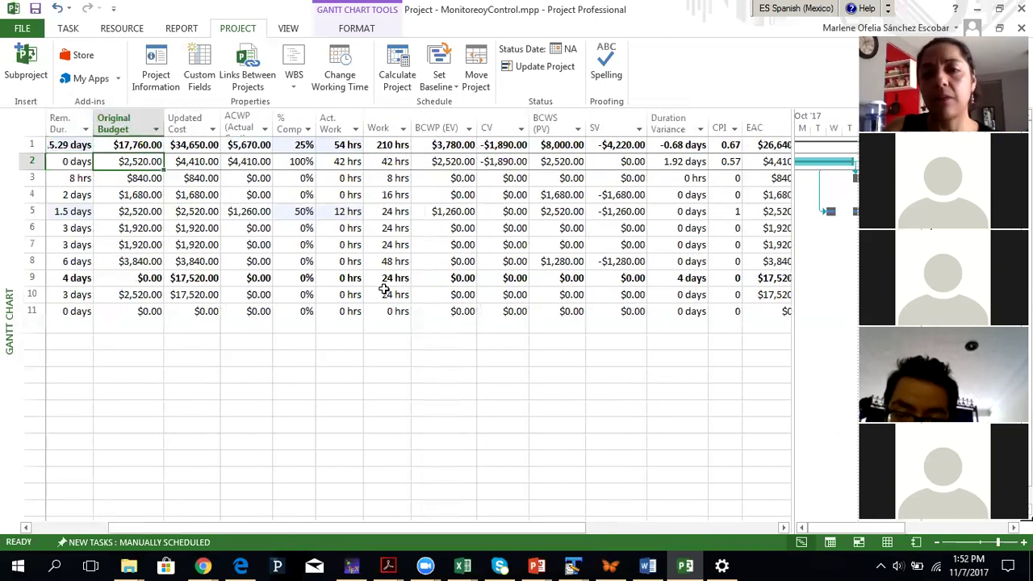
Compare task A's CPI with its earned value (BCWP).
key(Right)
key(Right)
key(Right)
key(Right)
key(Right)
key(Right)
key(Right)
key(Right)
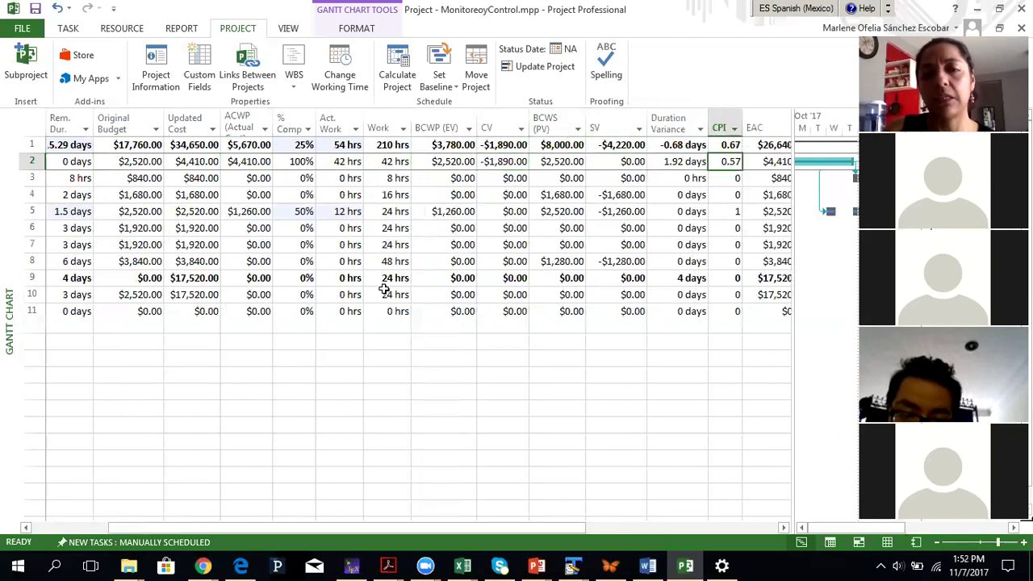
key(Left)
key(Left)
key(Left)
key(Left)
key(Left)
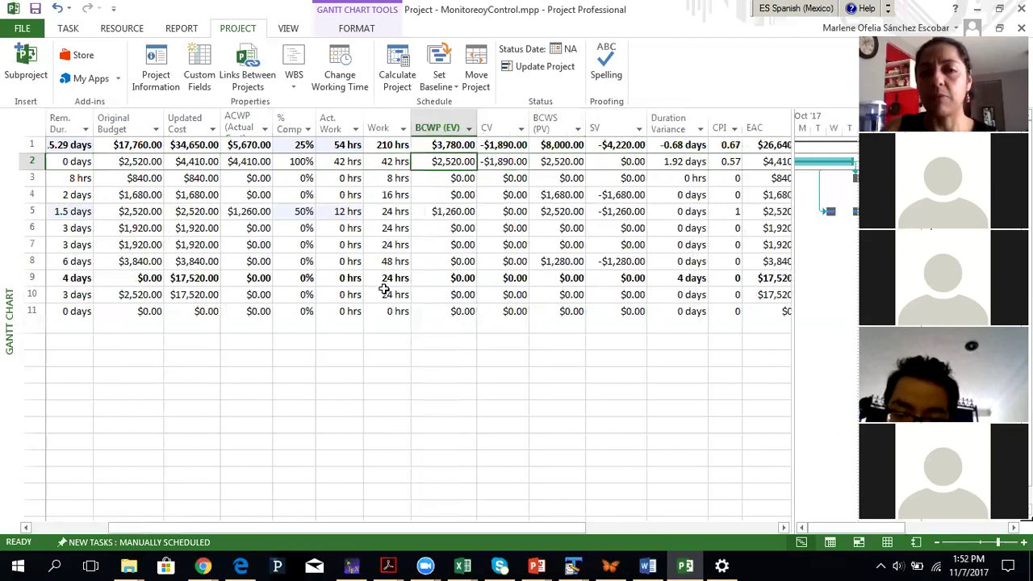
Review task A's row from its name through percent complete to EAC.
key(Home)
key(Right)
key(Right)
key(Right)
key(Right)
key(Right)
key(Right)
key(Right)
key(Right)
key(Right)
key(Right)
key(Right)
key(Right)
key(Right)
key(Right)
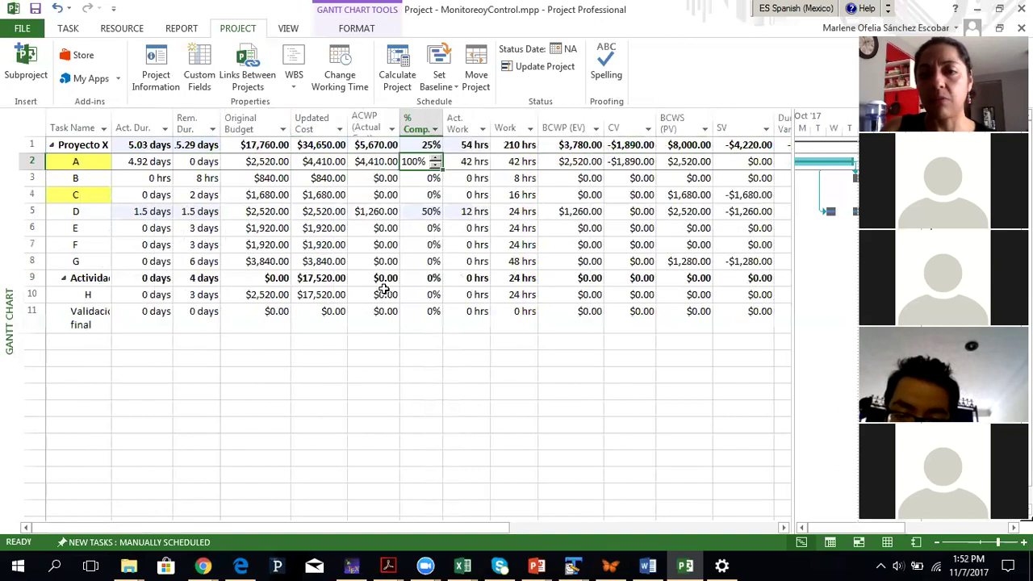
key(Right)
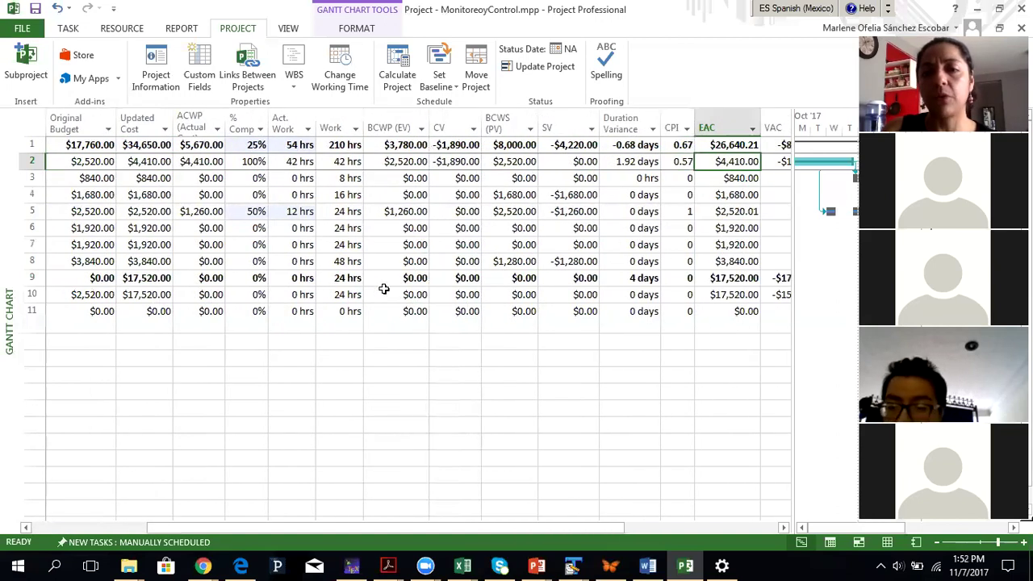
key(Up)
key(Down)
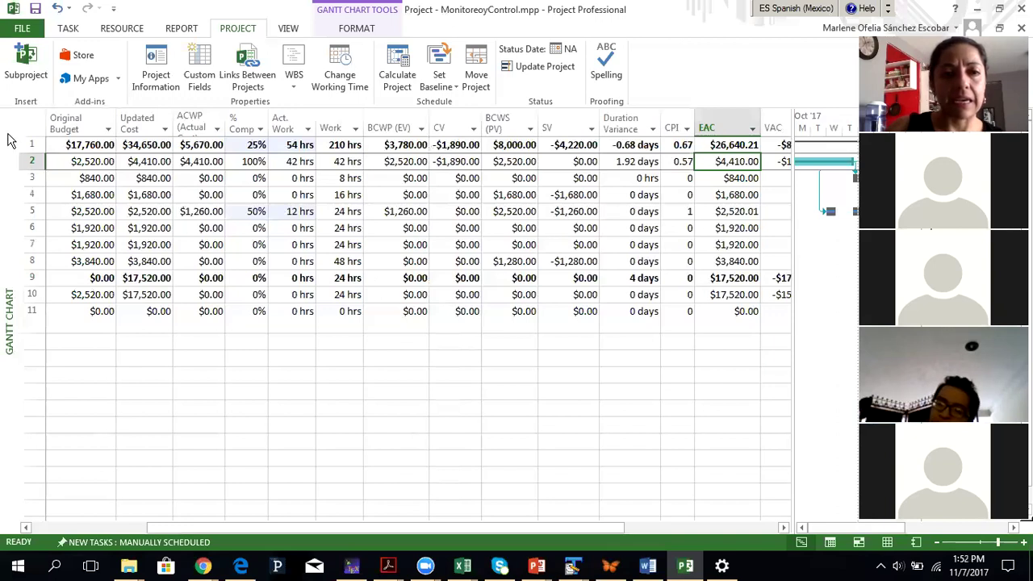
Compare the Proyecto X summary's original budget with its EAC and variance at completion (VAC).
click(83, 149)
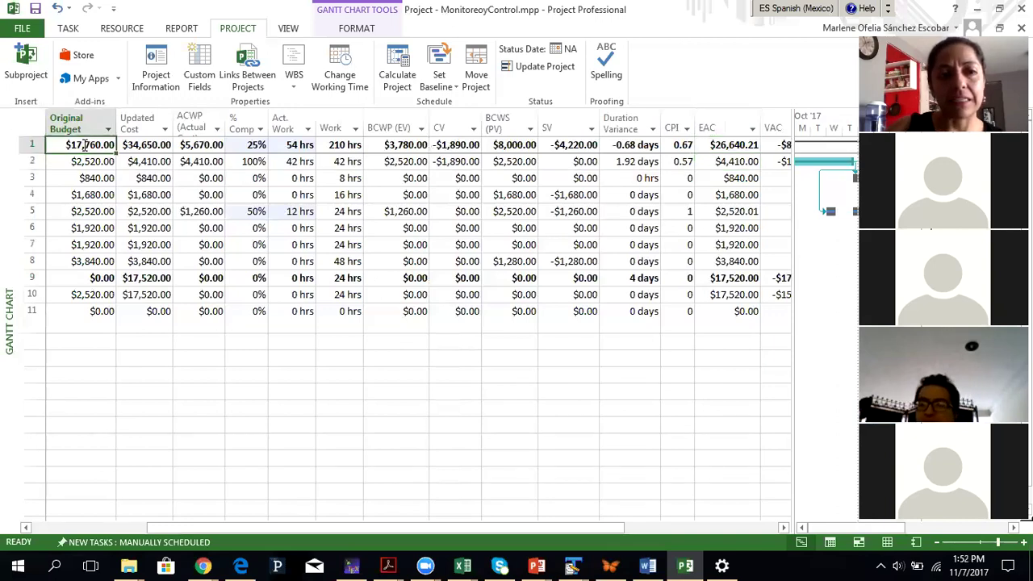
click(722, 145)
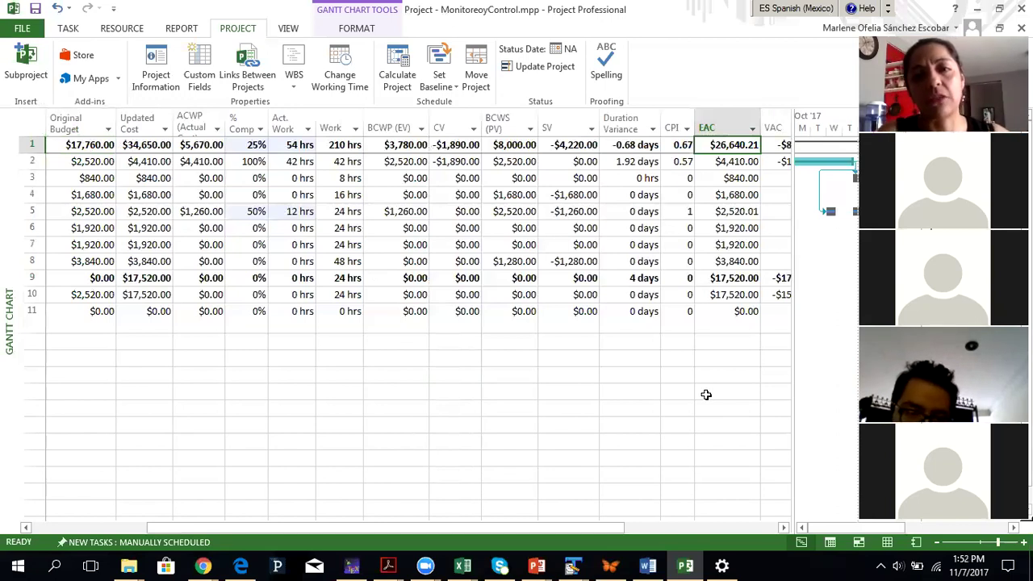
key(Right)
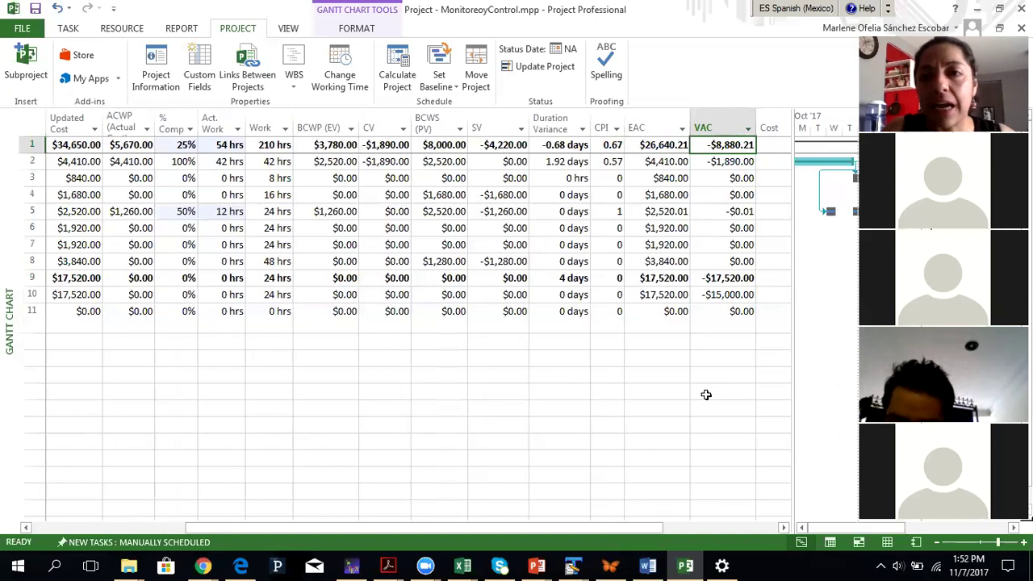
key(Left)
key(Right)
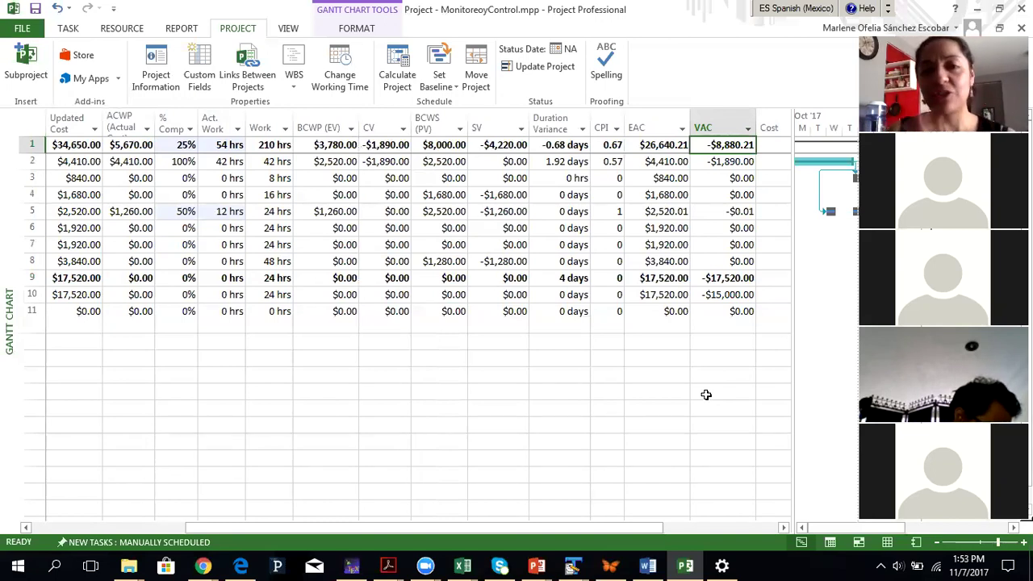
Check the Proyecto X summary's duration variance, percent complete, actual work and total work.
key(Left)
key(Left)
key(Left)
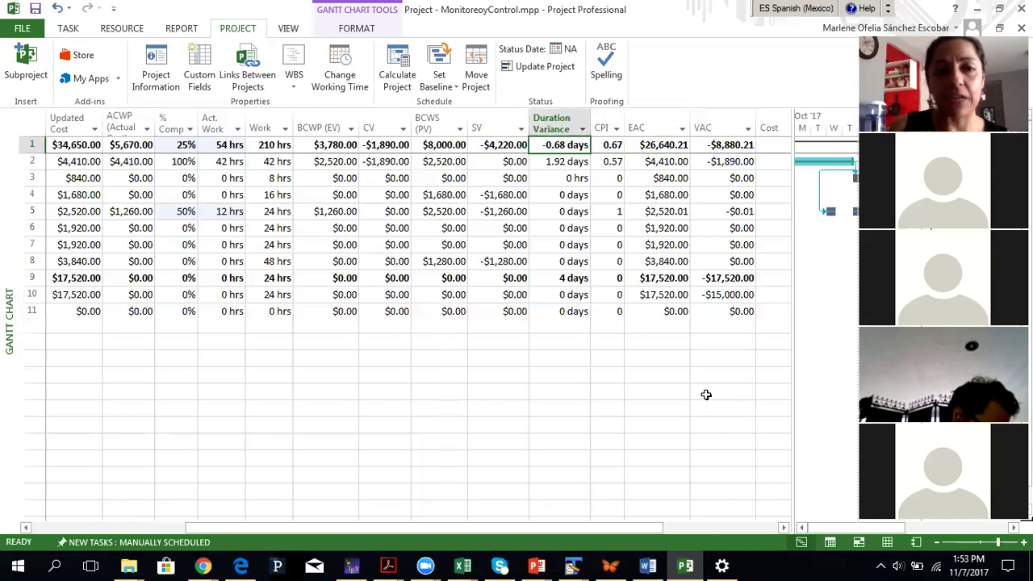
key(Left)
key(Left)
key(Left)
key(Left)
key(Left)
key(Left)
key(Left)
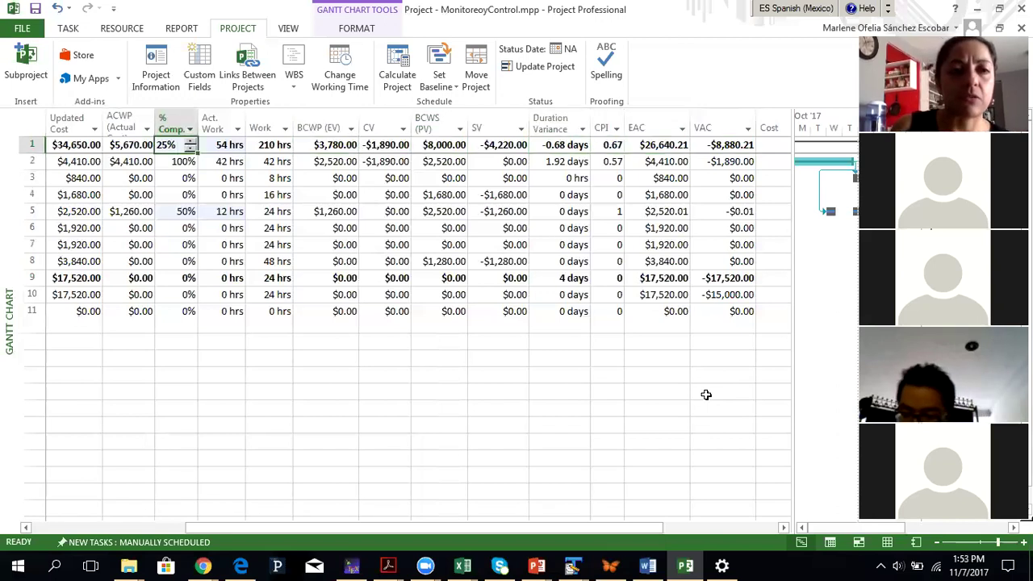
key(Right)
key(Right)
key(Left)
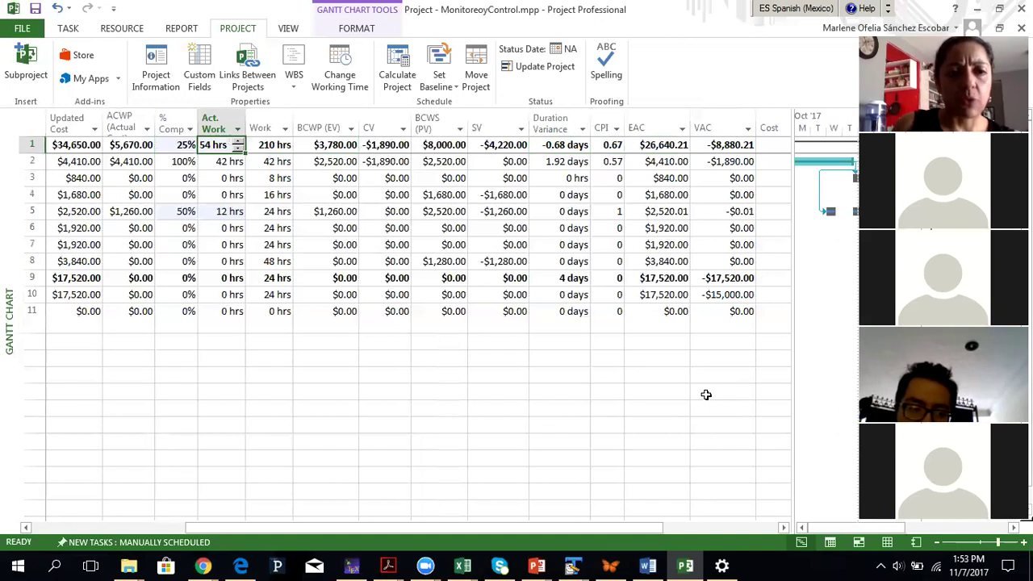
Check the original budgets of tasks B, C and D.
key(Down)
key(Down)
key(Left)
key(Left)
key(Left)
key(Left)
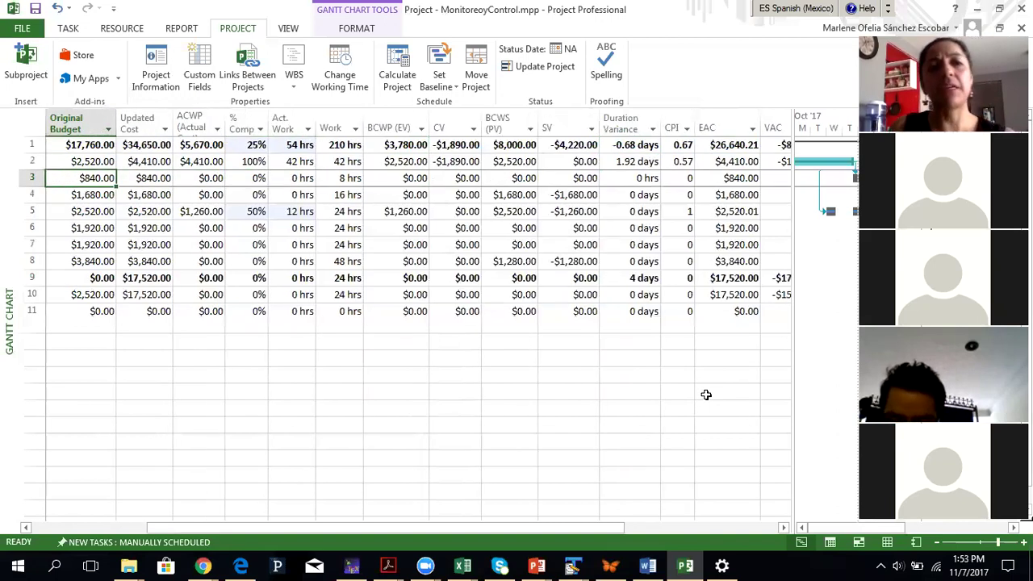
key(Down)
key(Down)
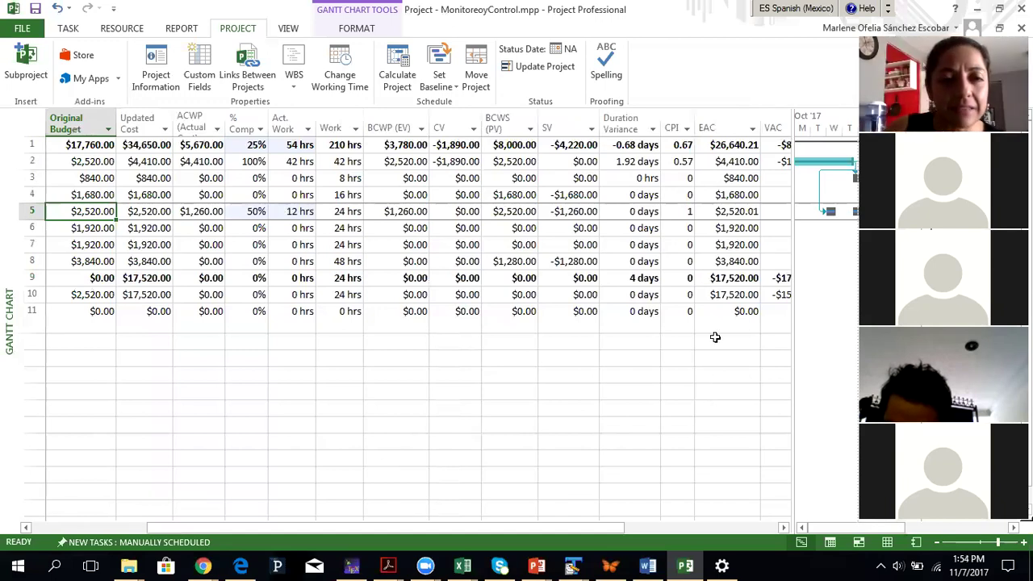
Set task A's actual work to 12 hours.
click(294, 176)
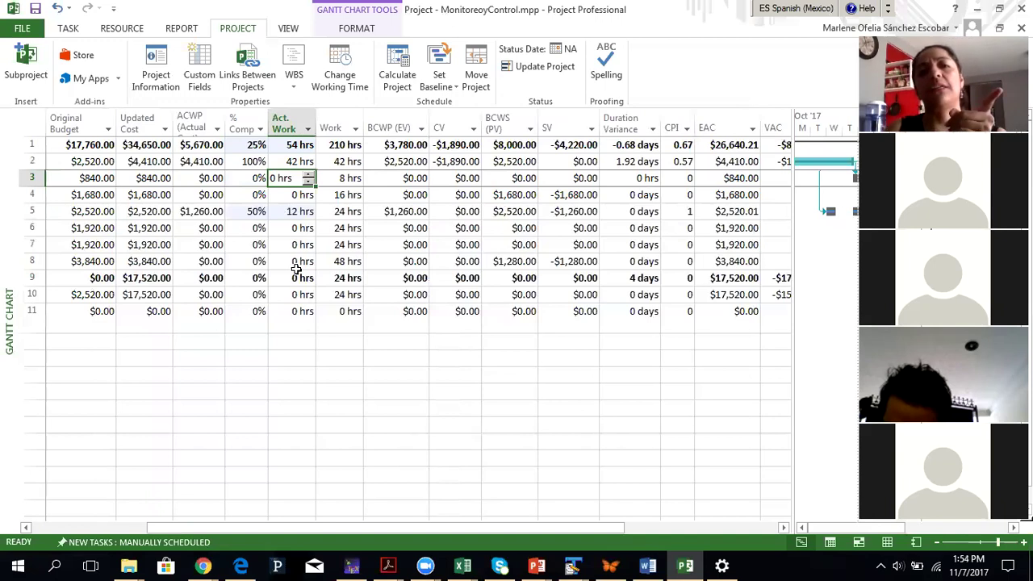
key(Up)
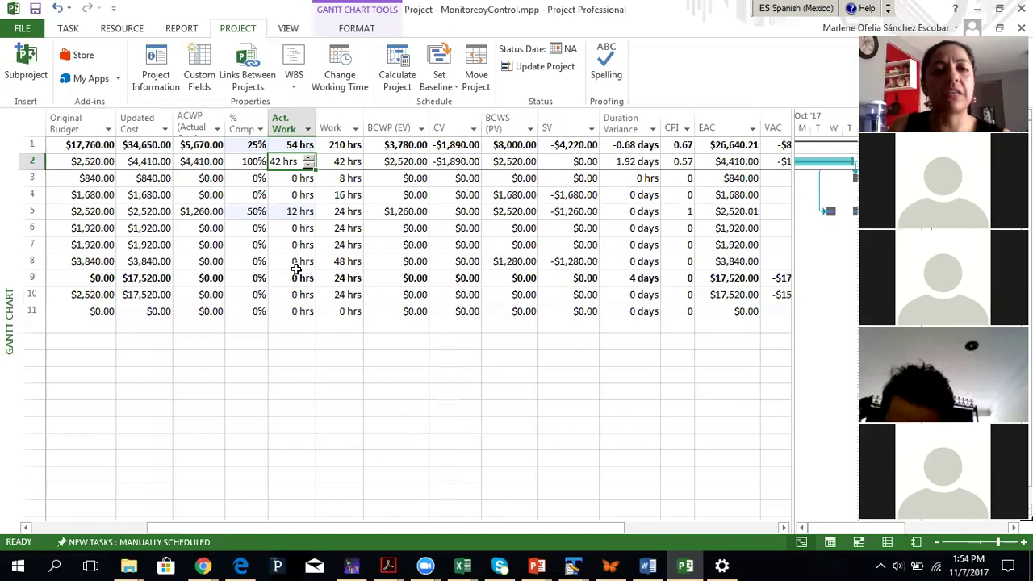
key(Left)
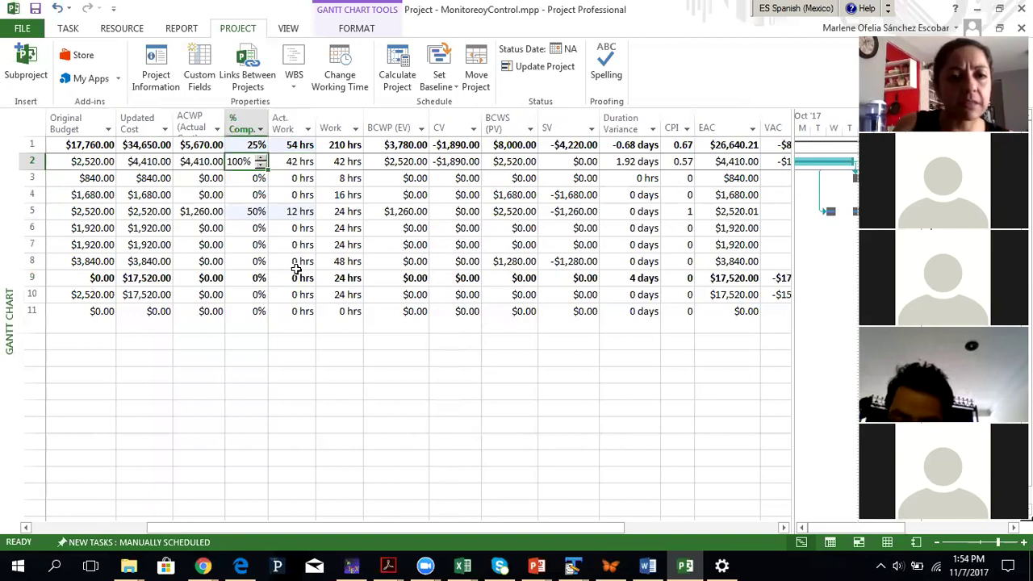
key(Right)
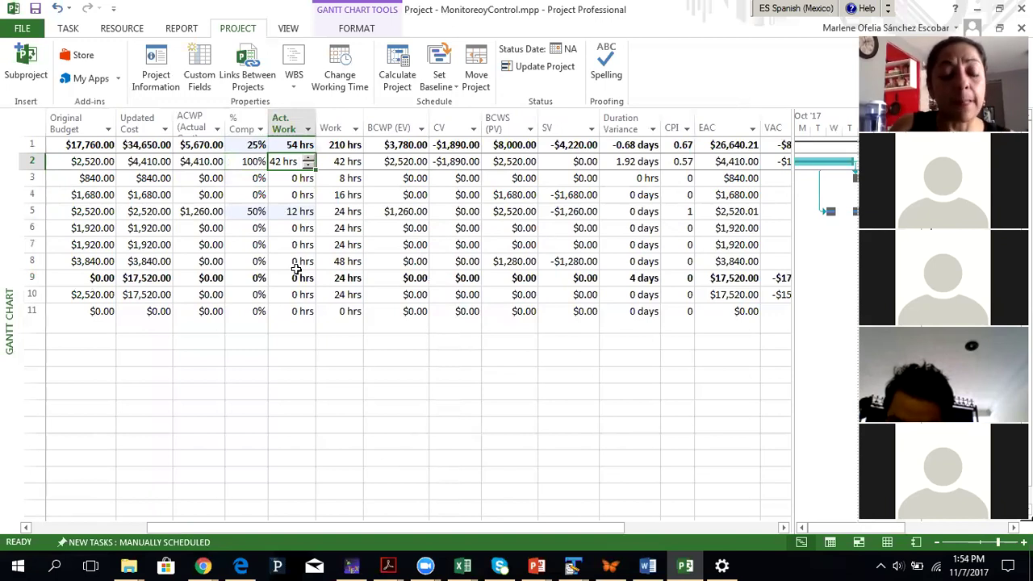
text(12)
key(Return)
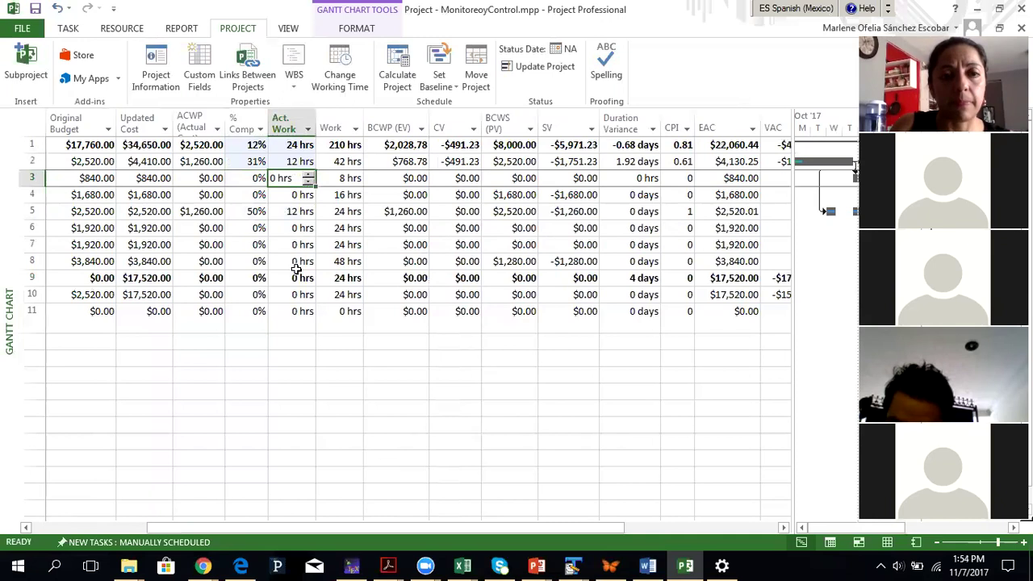
Review task A's earned value and cost variance against its revised actual work.
key(Up)
key(Right)
key(Right)
key(Right)
key(Right)
key(Right)
key(Right)
key(Right)
key(Right)
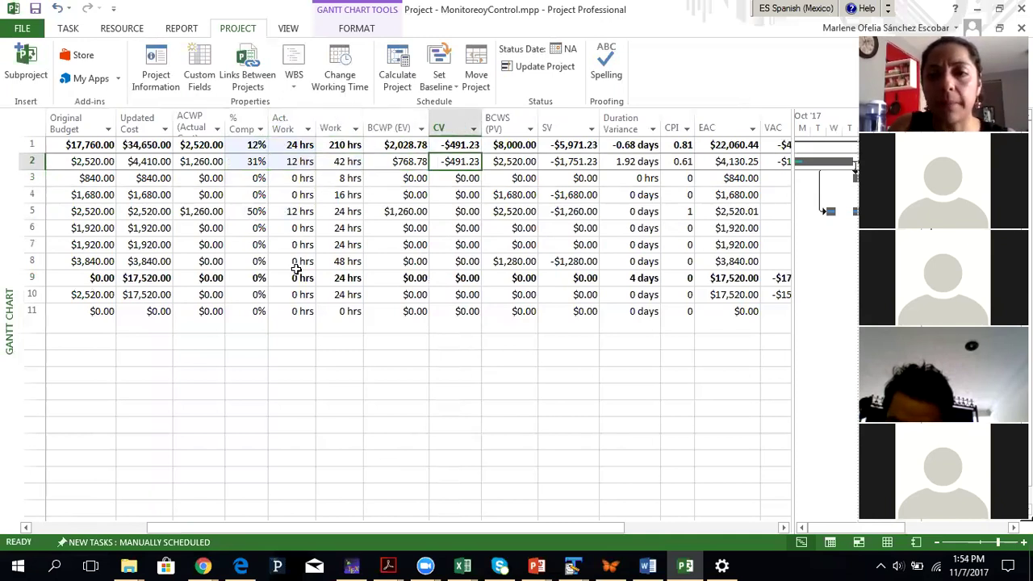
Review task A's row across the variance, CPI, EAC, VAC and cost columns and back to its budget figures.
key(Right)
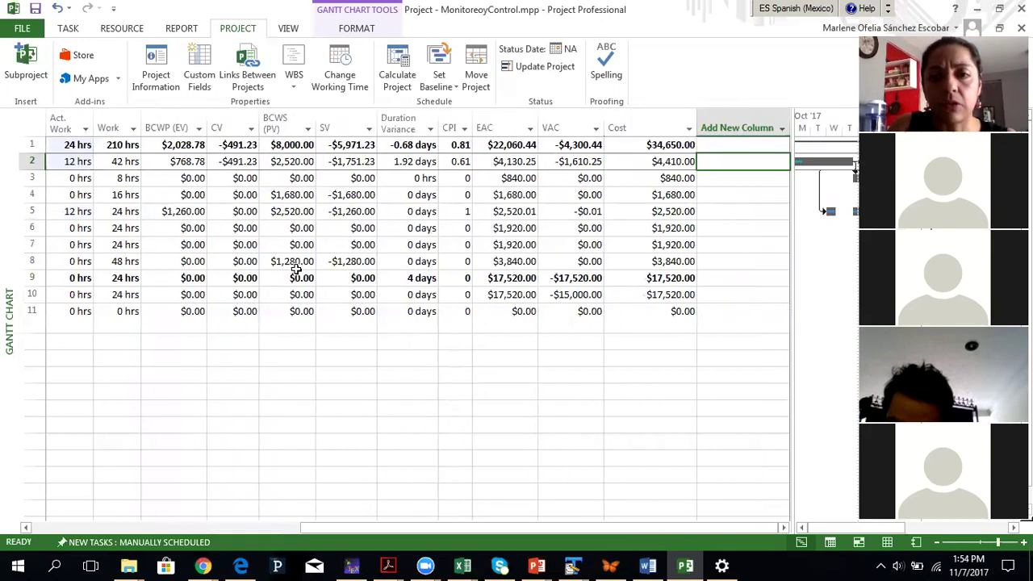
key(Left)
key(Left)
key(Left)
key(Left)
key(Left)
key(Left)
key(Left)
key(Left)
key(Left)
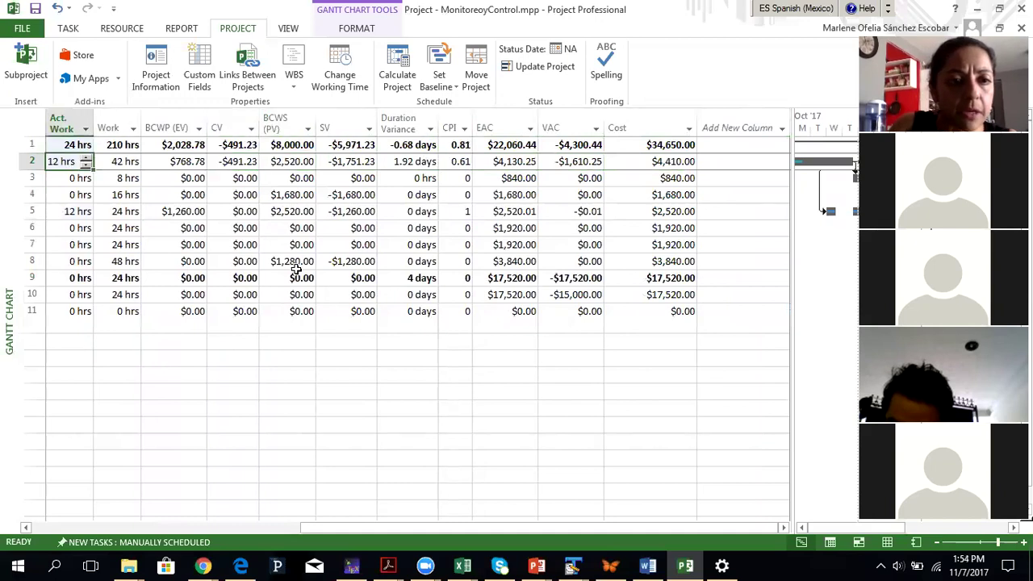
key(Left)
key(Left)
key(Left)
key(Left)
Check task A's earned value and cost variance against its actual cost.
key(Right)
key(Right)
key(Right)
key(Right)
key(Right)
key(Right)
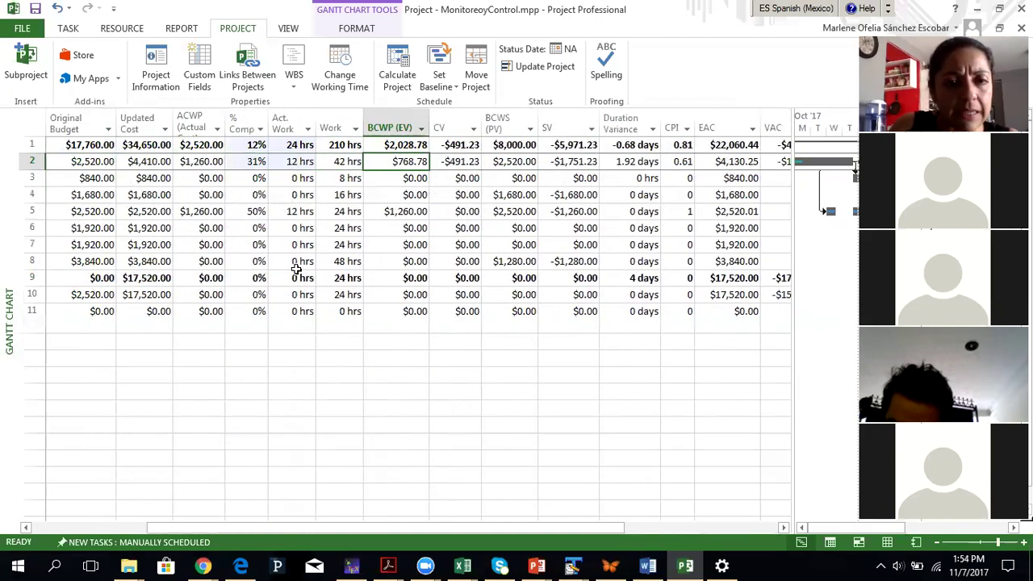
key(Left)
key(Right)
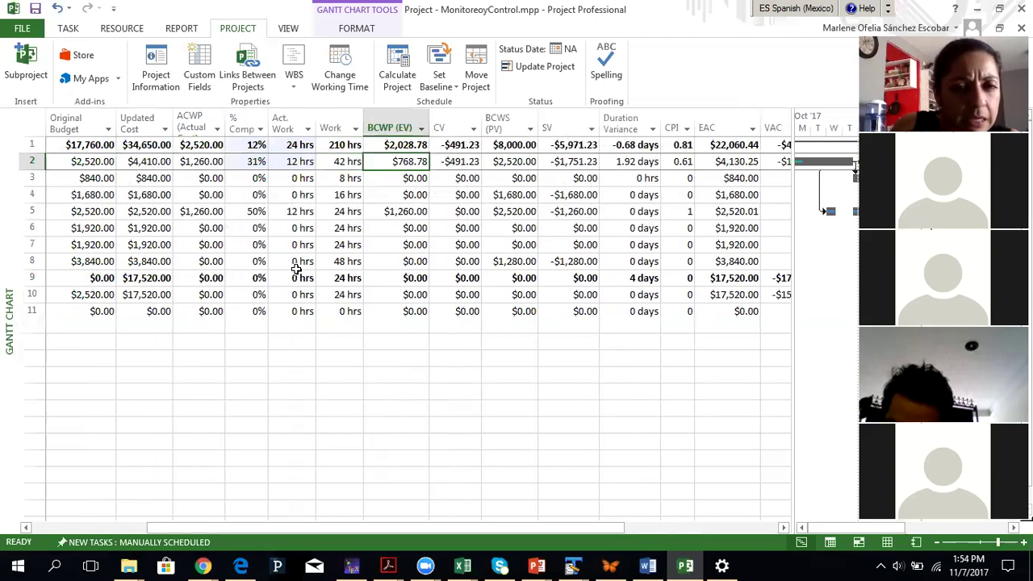
key(Right)
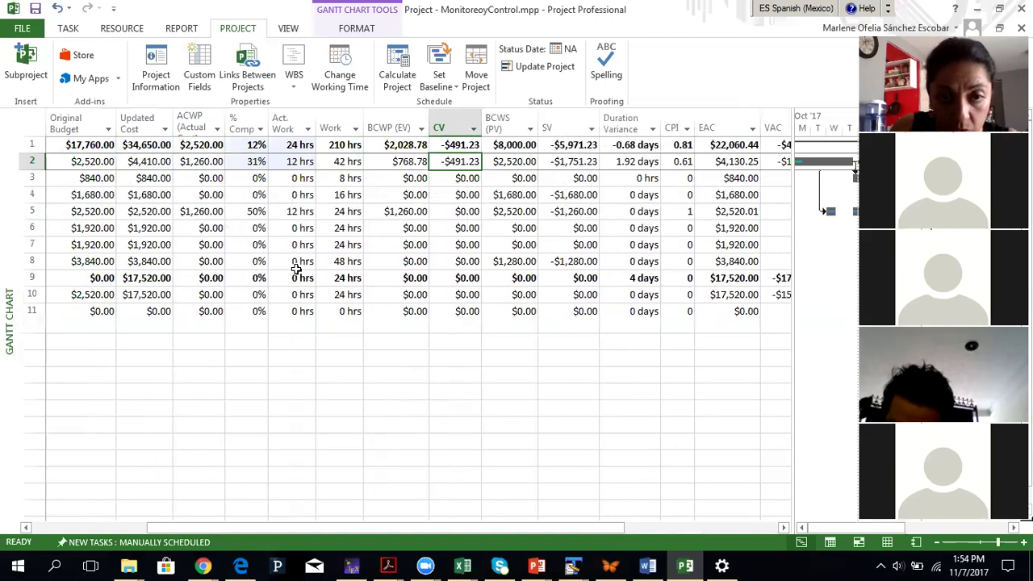
Compare task A's percent complete with its actual work hours.
key(Left)
key(Left)
key(Left)
key(Left)
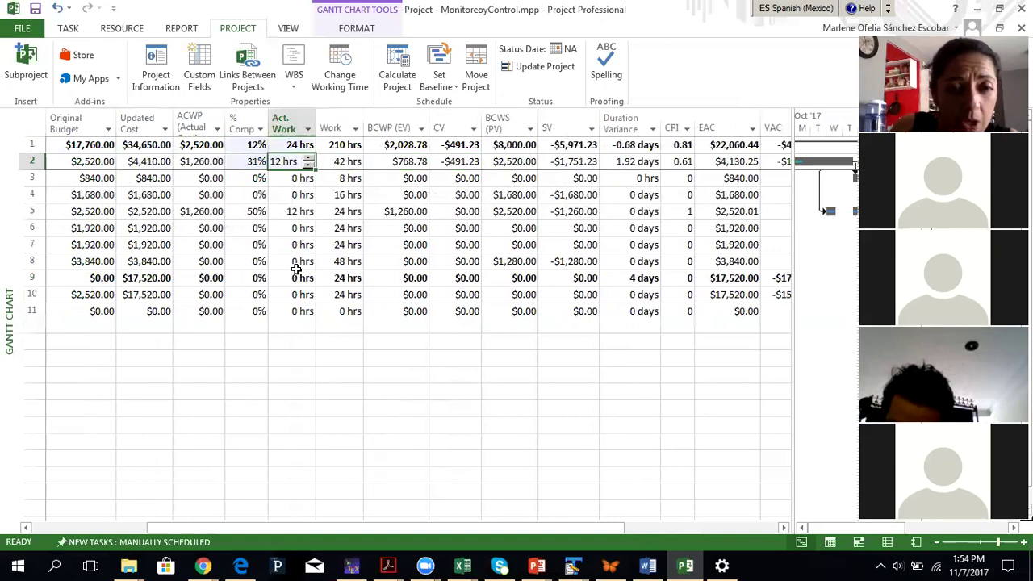
key(Right)
key(Left)
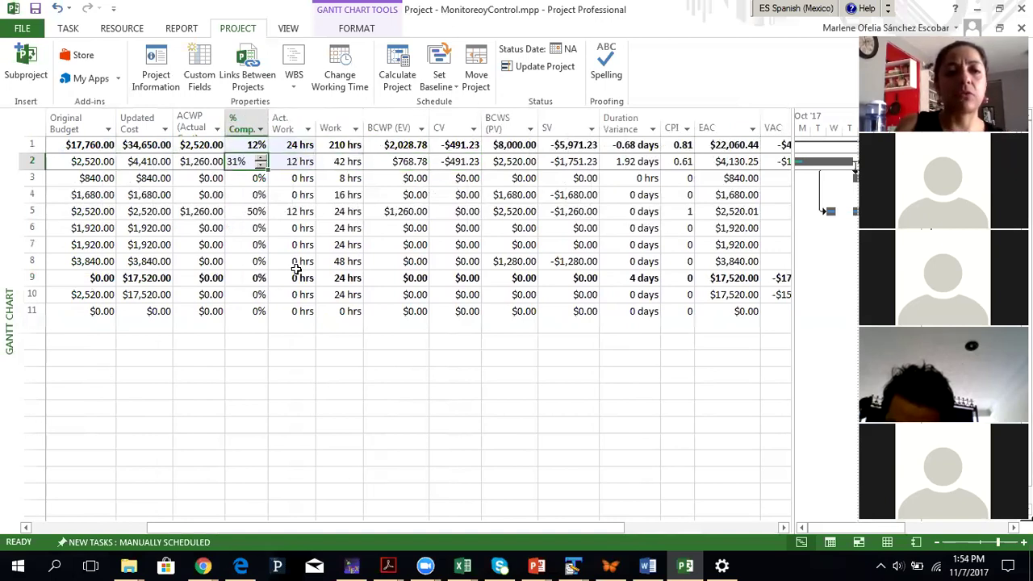
key(Right)
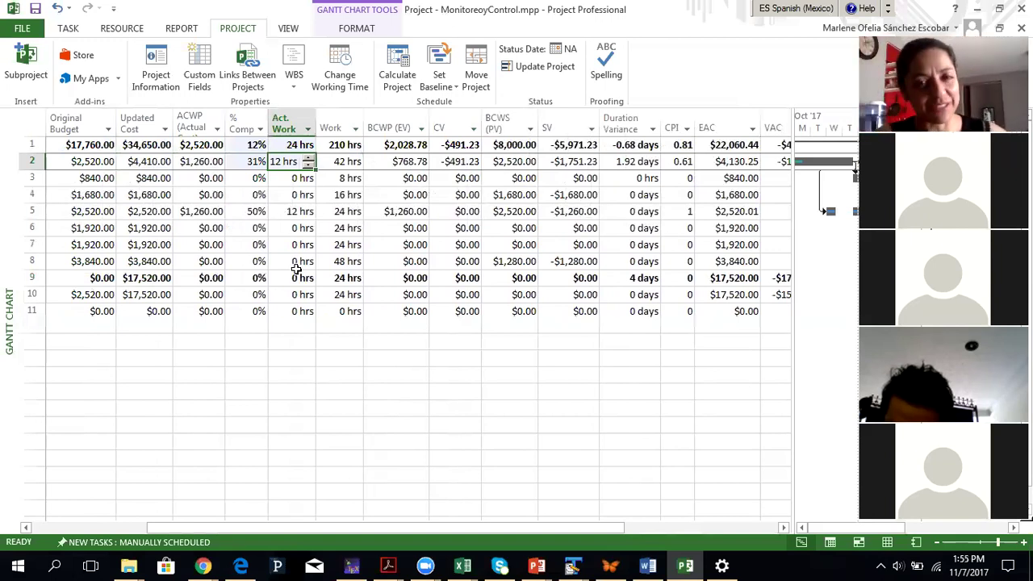
key(Left)
key(Right)
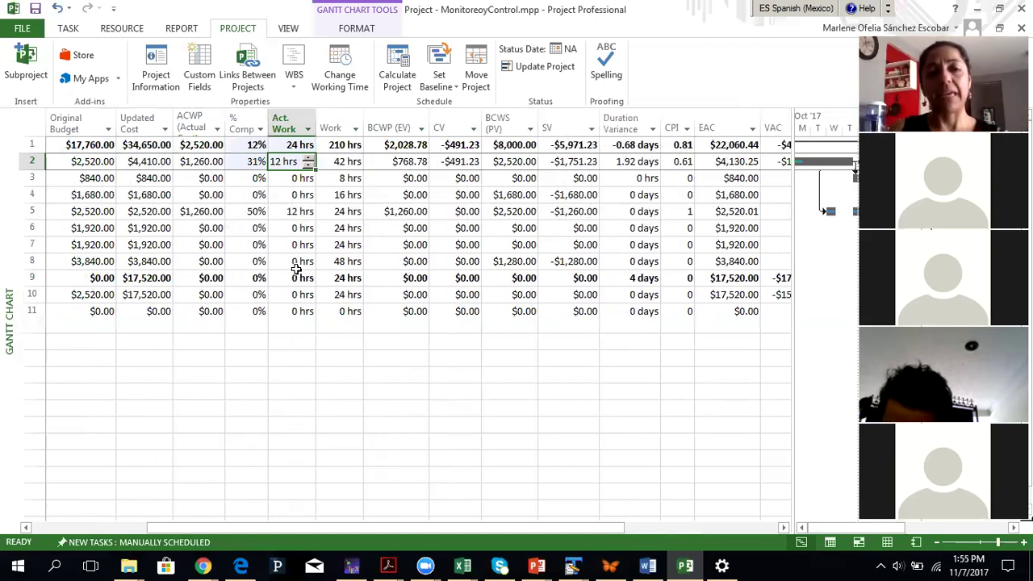
key(Left)
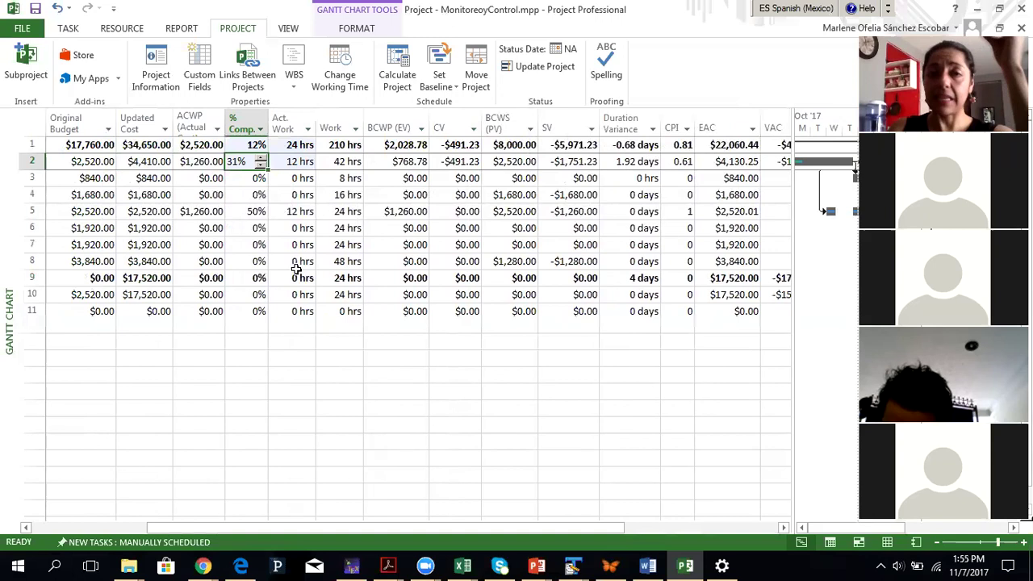
key(Right)
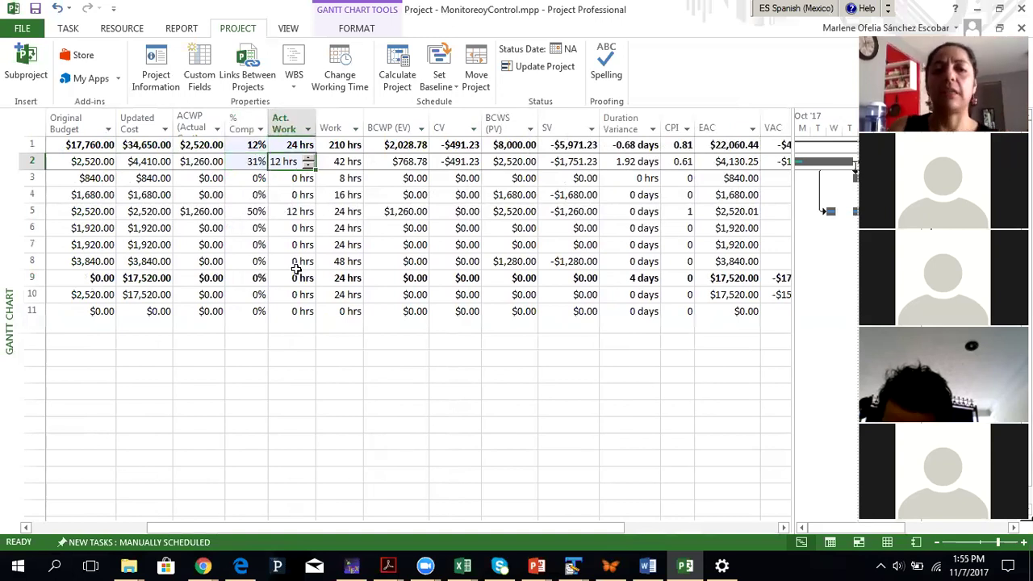
Set task A's percent complete to 100%.
key(Left)
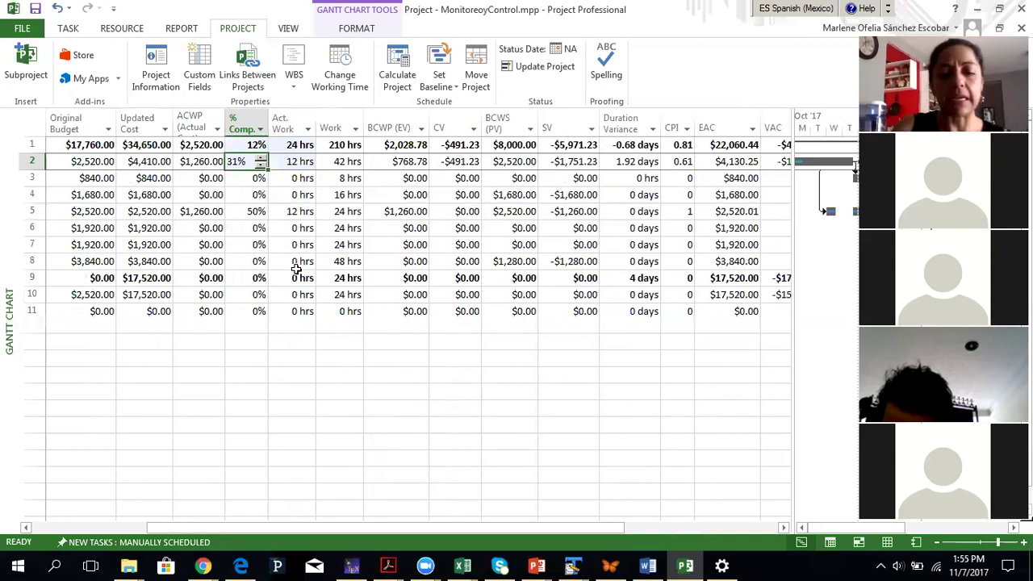
text(100)
key(Return)
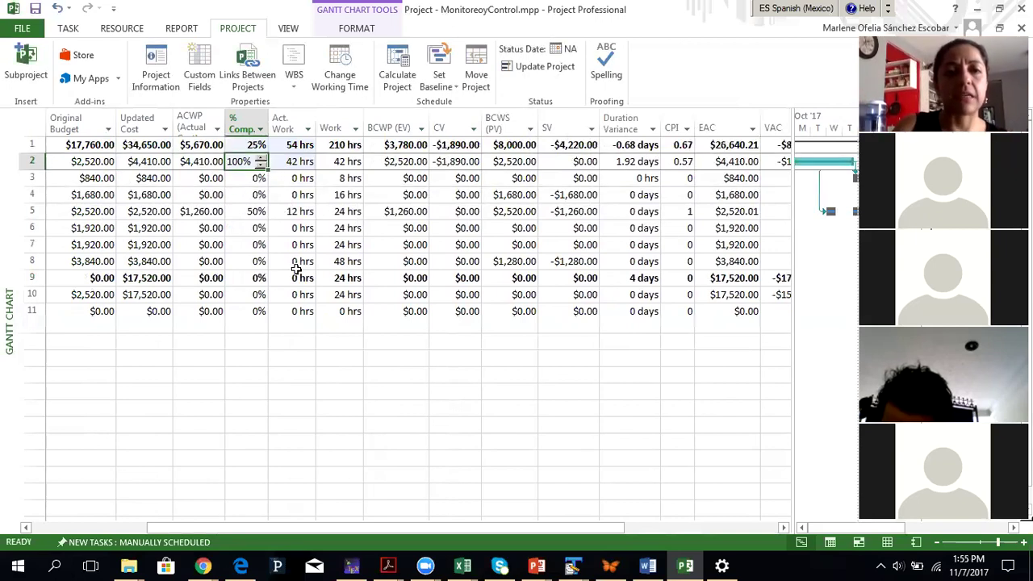
Examine task A's updated actual cost, percent complete and actual work.
key(Left)
key(Right)
key(Right)
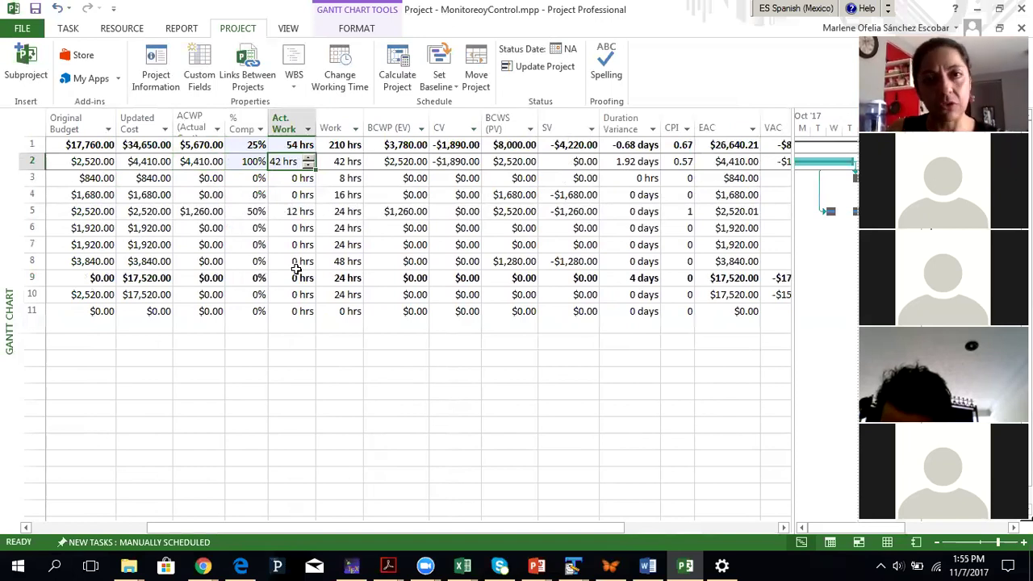
key(Left)
key(Right)
key(Left)
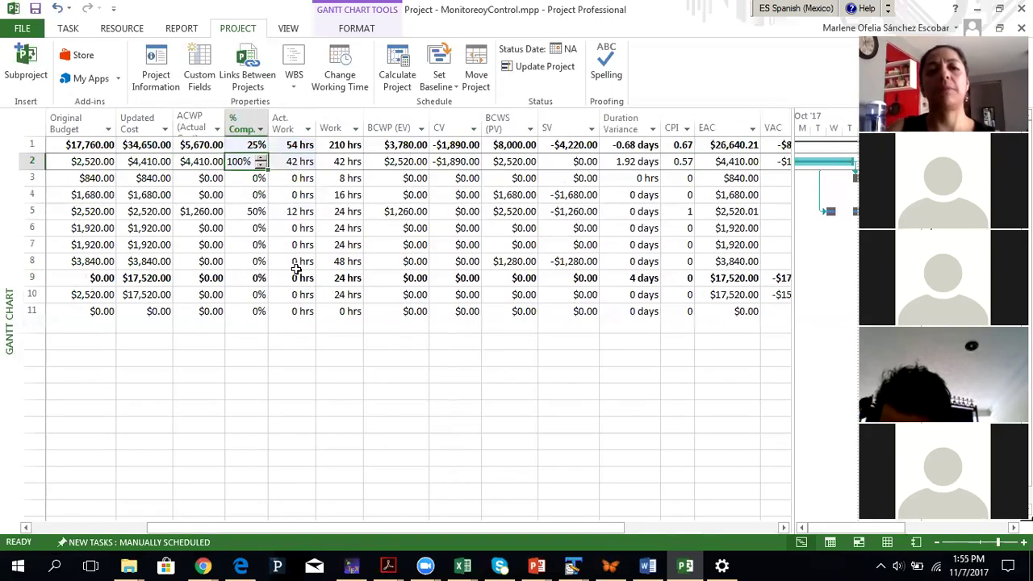
key(Right)
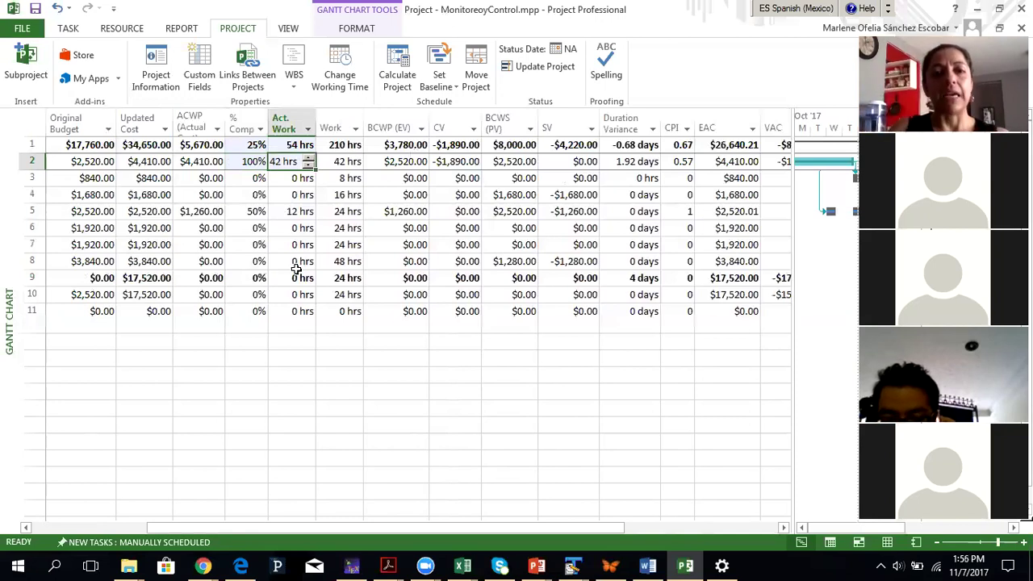
key(Left)
key(Right)
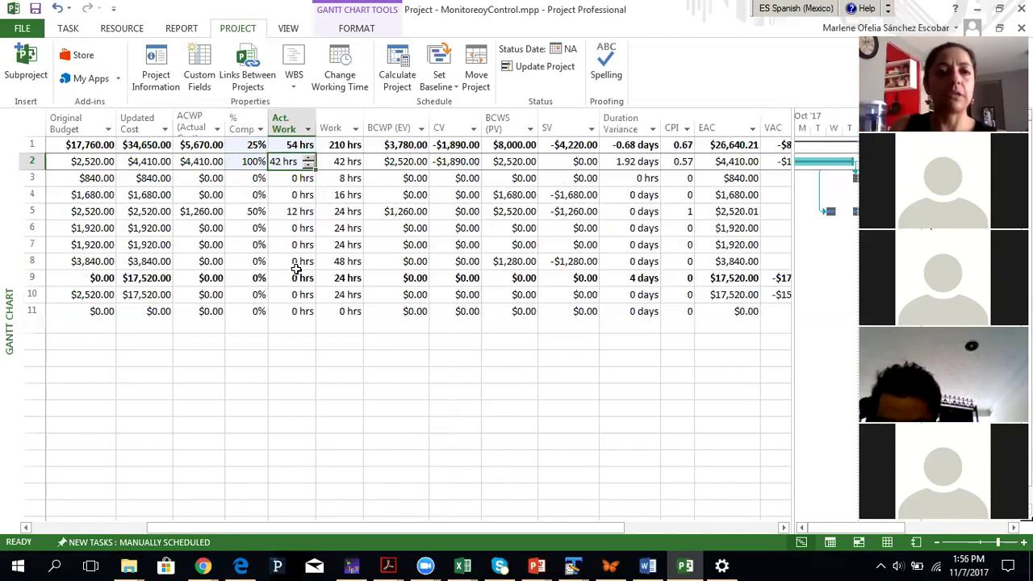
key(Left)
key(Right)
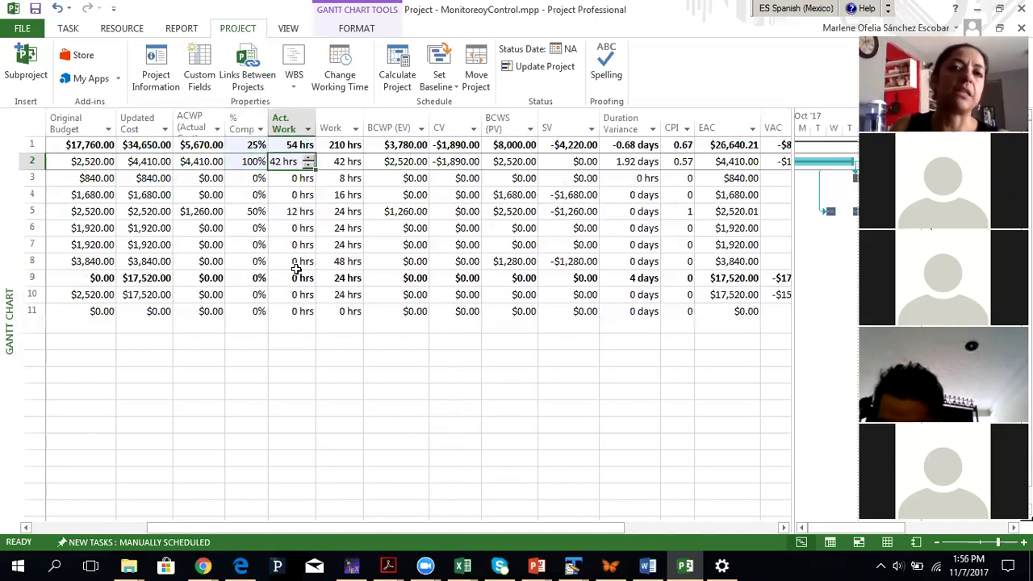
Compare task A's actual work with its total work and percent complete.
key(Right)
key(Left)
key(Right)
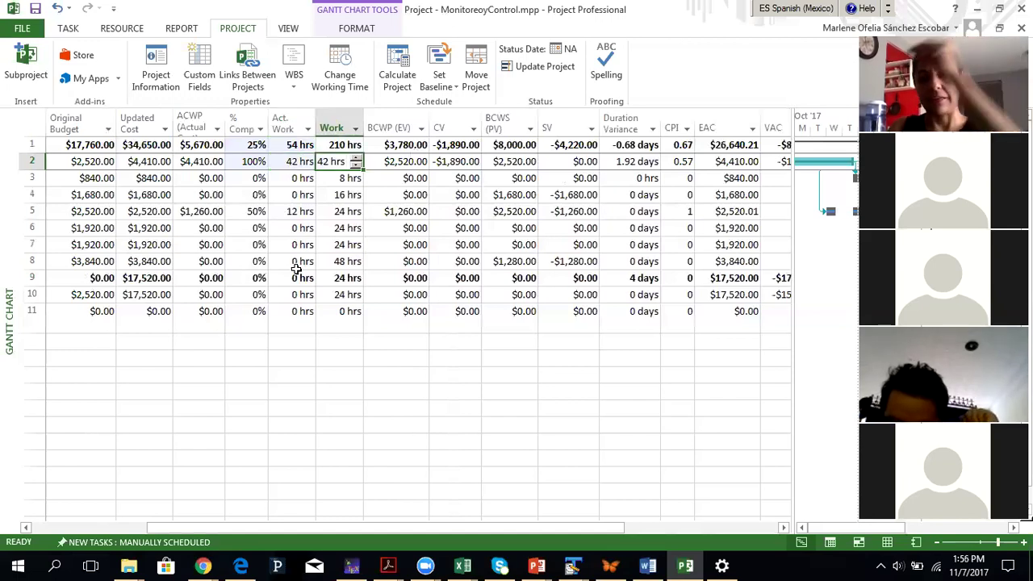
key(Left)
key(Left)
key(Left)
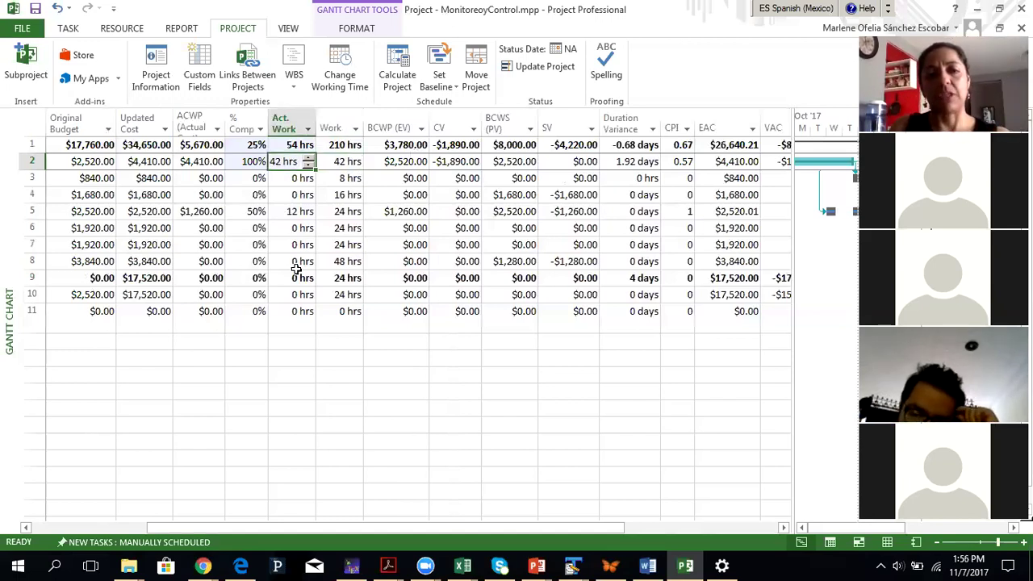
key(Right)
key(Right)
key(Right)
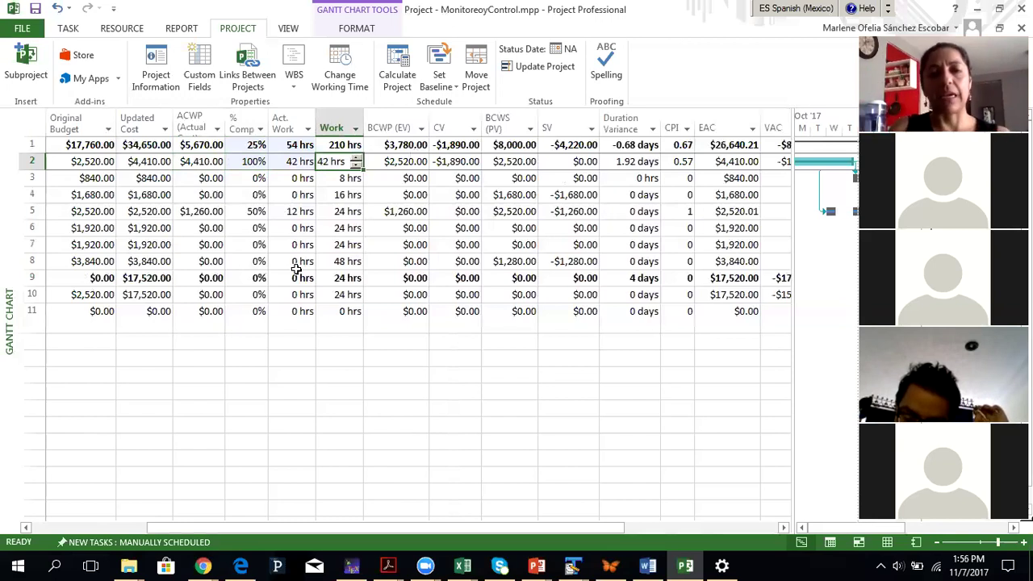
Check the planned work of tasks B, C and D, and task B's percent complete and actual work.
key(Down)
key(Down)
key(Down)
key(Up)
key(Up)
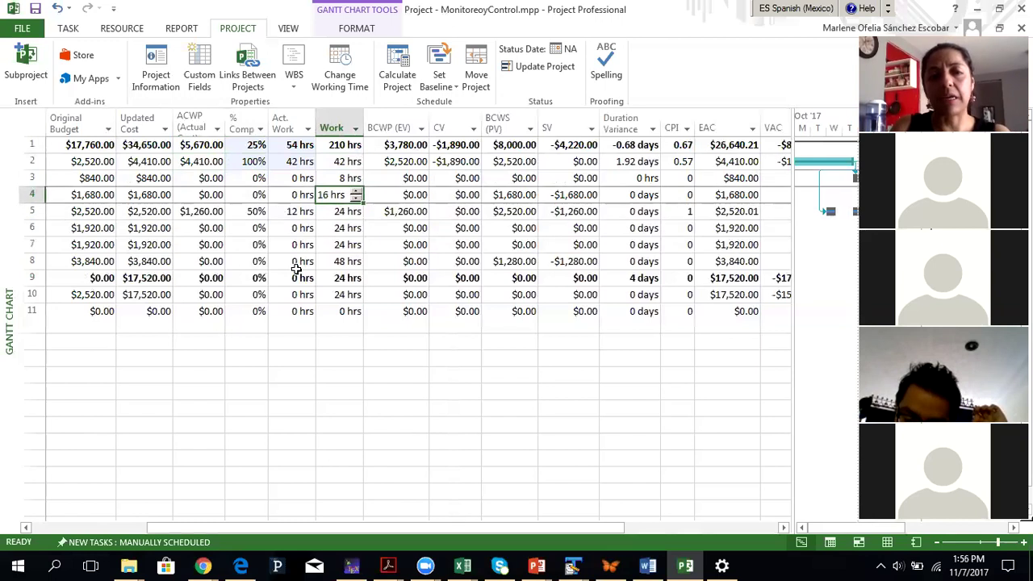
key(Left)
key(Left)
key(Right)
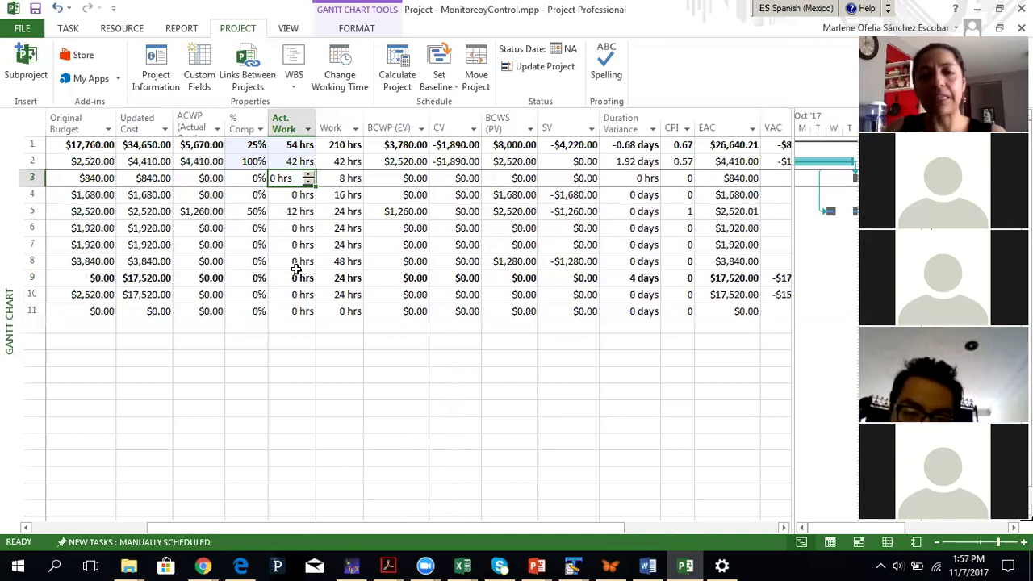
Review the EAC and VAC columns for task B and the Proyecto X summary.
key(Tab)
key(Tab)
key(Tab)
key(Tab)
key(Tab)
key(Tab)
key(Tab)
key(Tab)
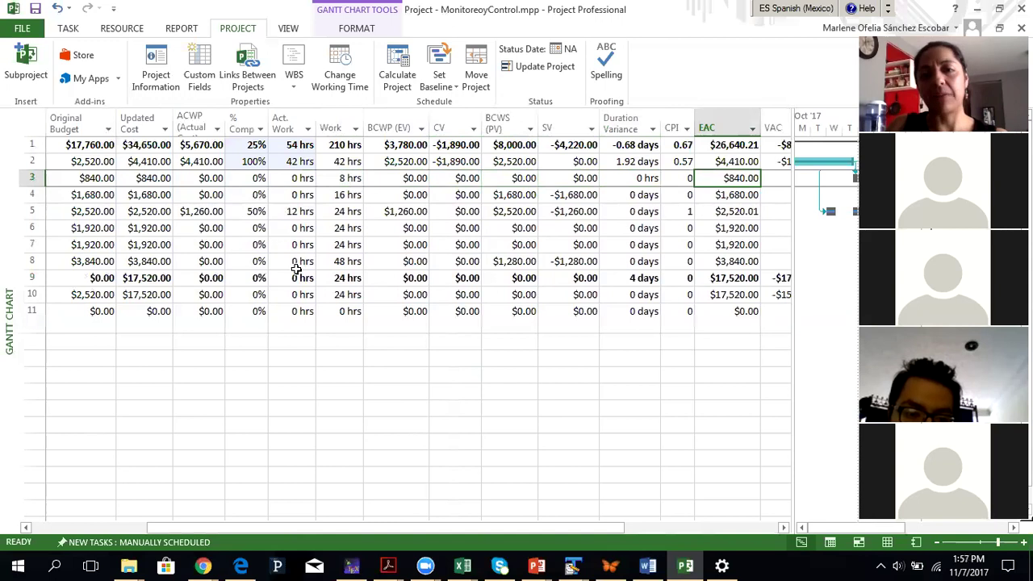
key(Tab)
key(Up)
key(Up)
key(Left)
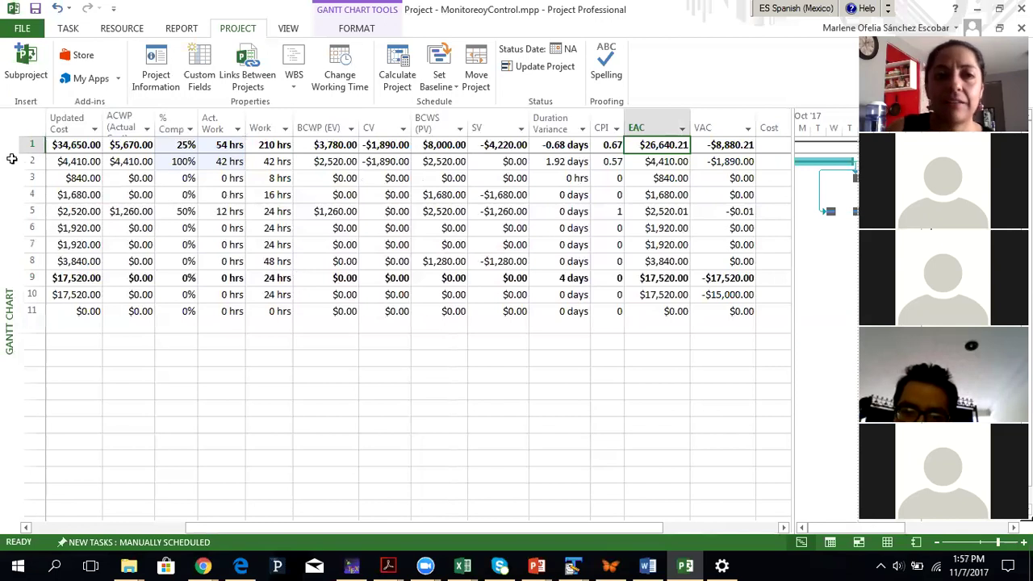
Open the Cash Flow cost report and examine its cost totals, chart and Proyecto X cost table.
click(180, 30)
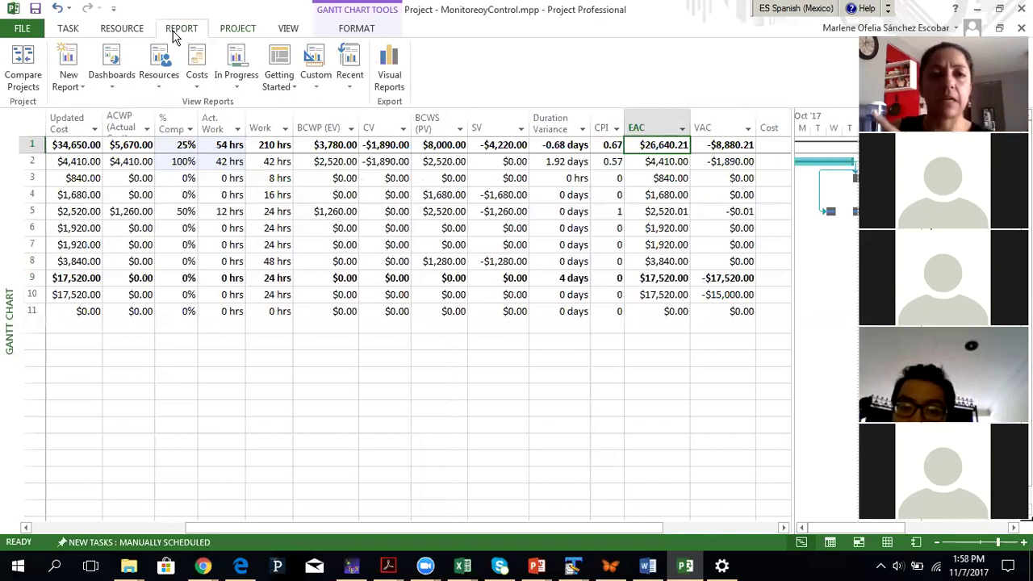
click(199, 86)
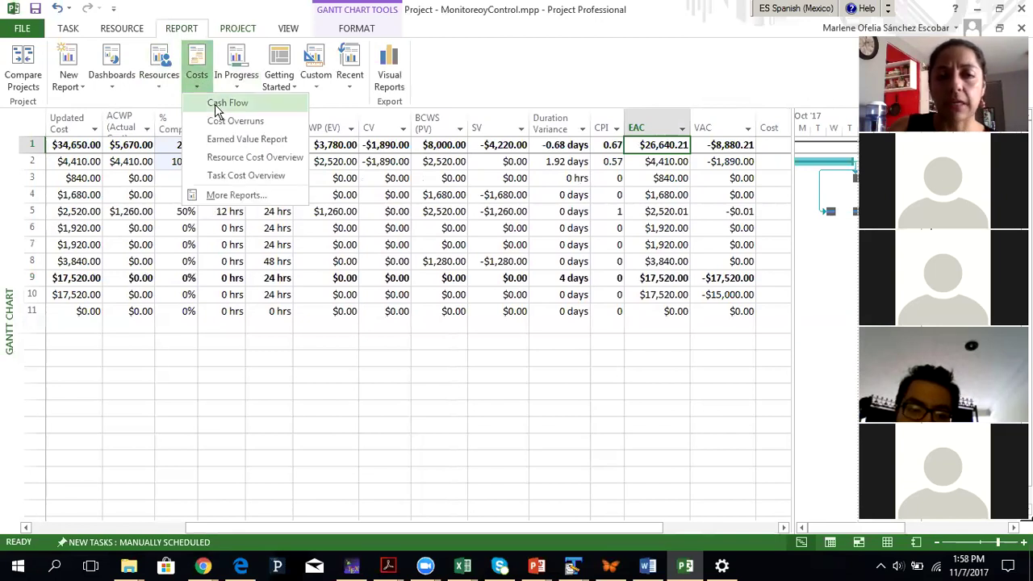
click(216, 103)
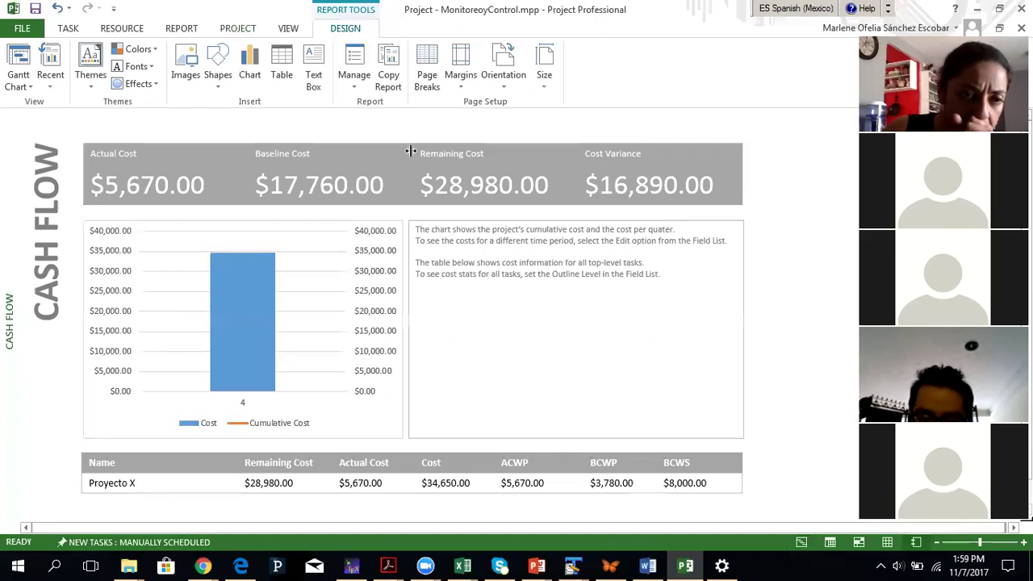
scroll(412, 148, down, 1)
scroll(420, 132, down, 1)
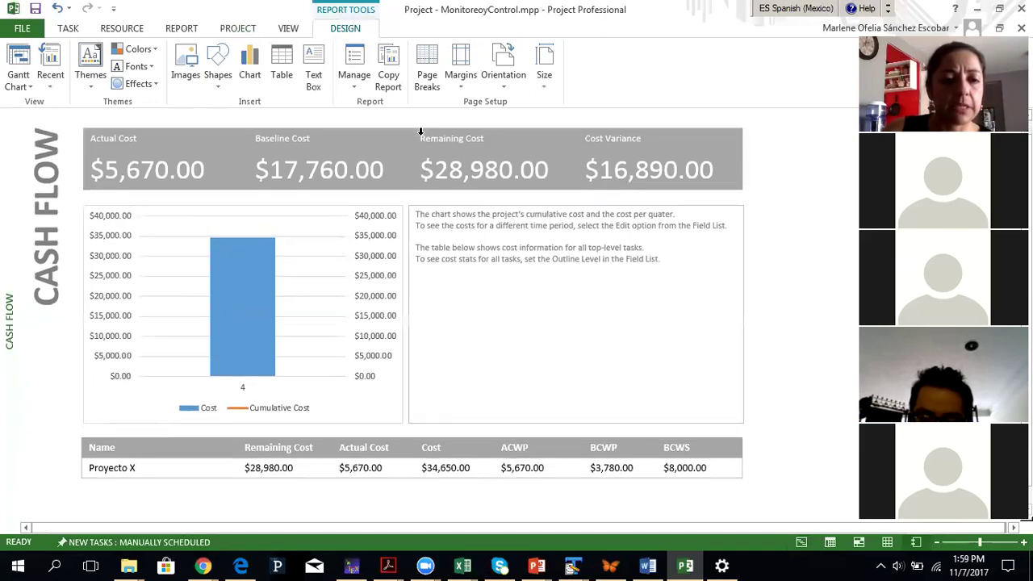
scroll(408, 285, down, 4)
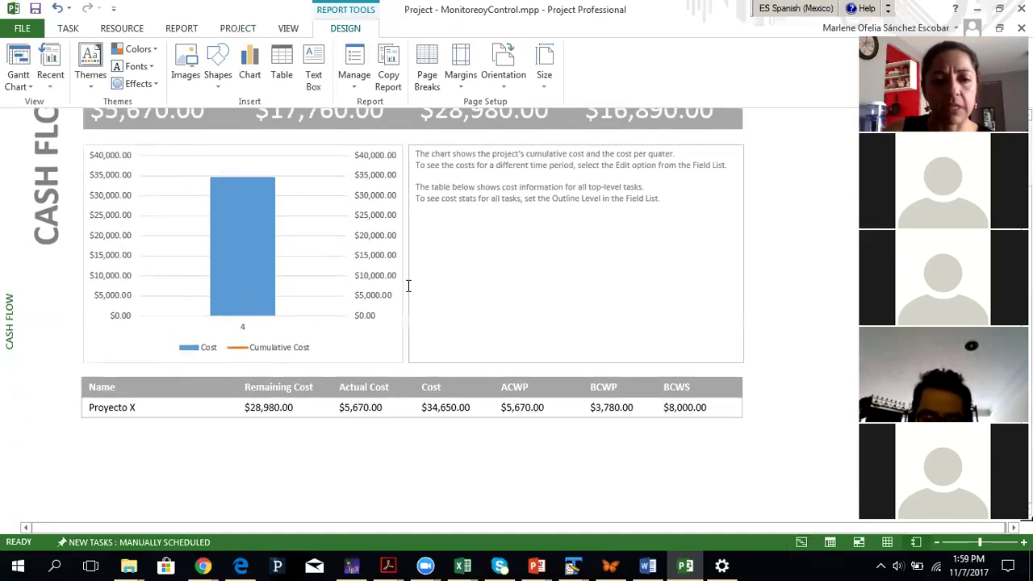
scroll(408, 286, down, 1)
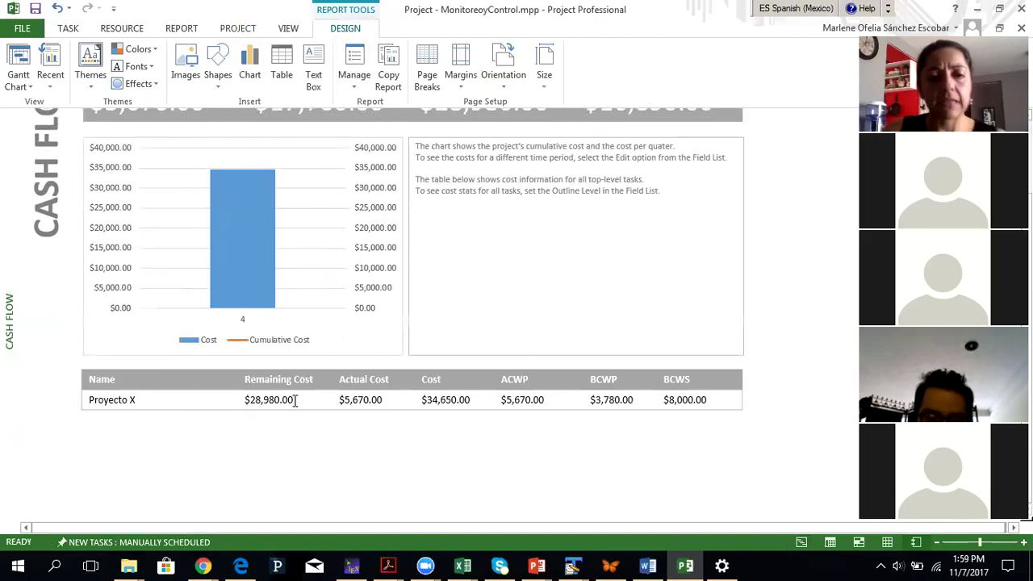